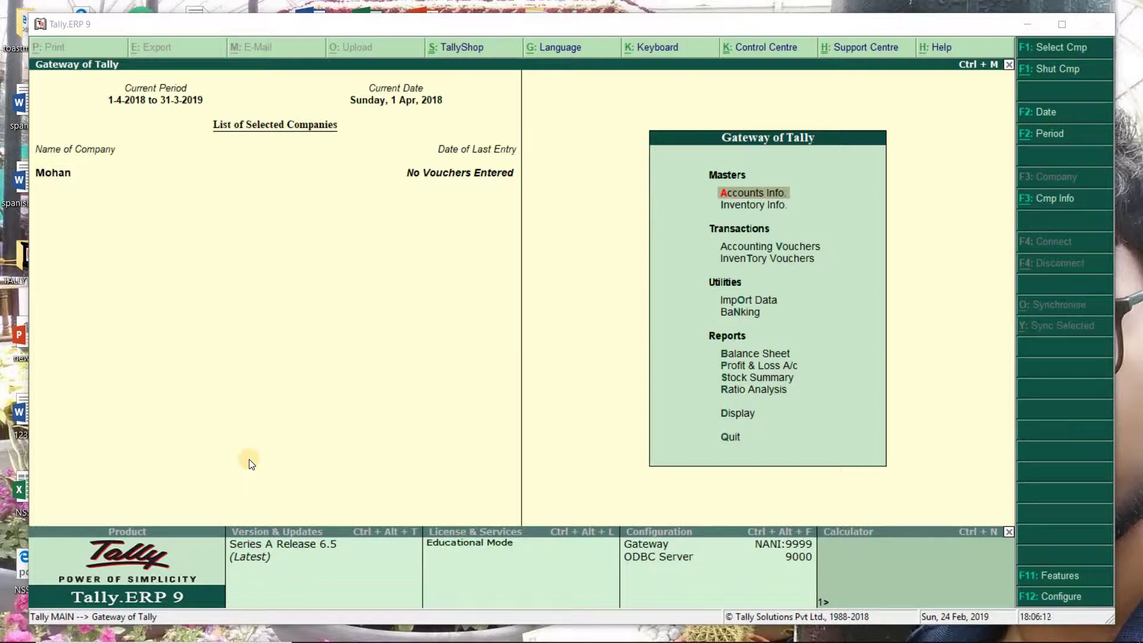
- View the company's balance sheet in detailed form and return to the Gateway of Tally
{"action": "mouse_move", "coordinate": [486, 638]}
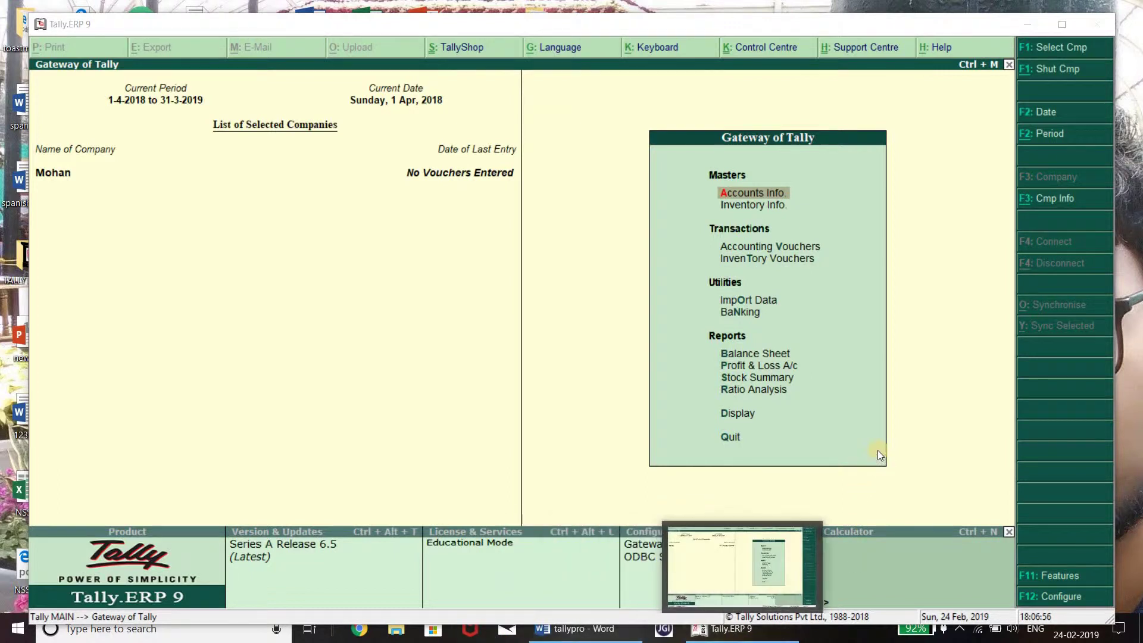
{"action": "left_click", "coordinate": [787, 354]}
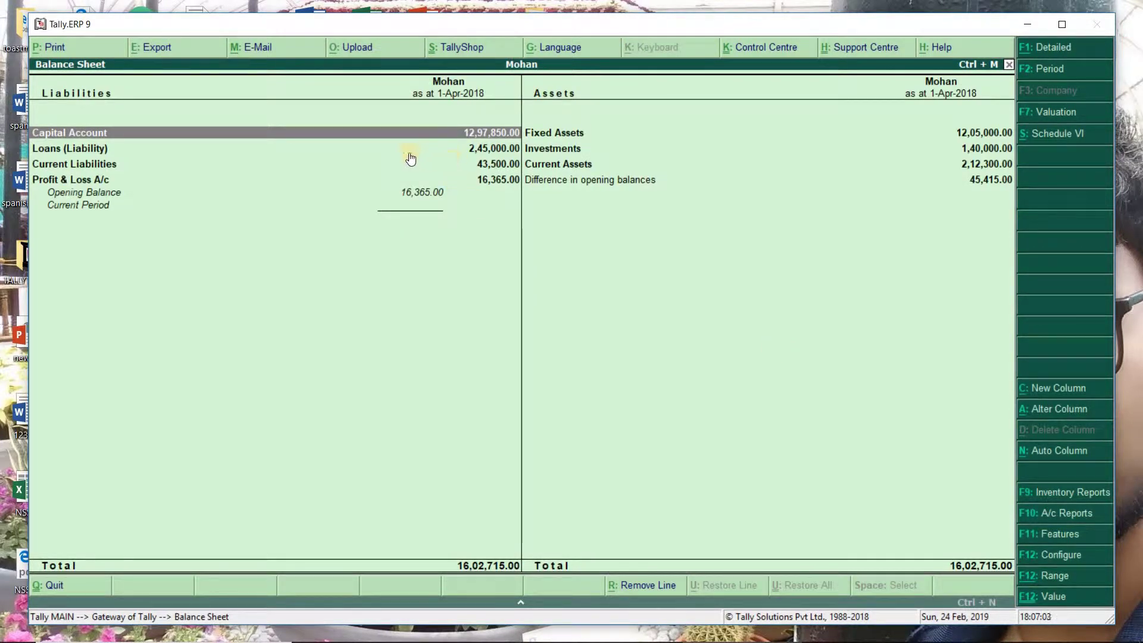
{"action": "left_click", "coordinate": [1055, 50]}
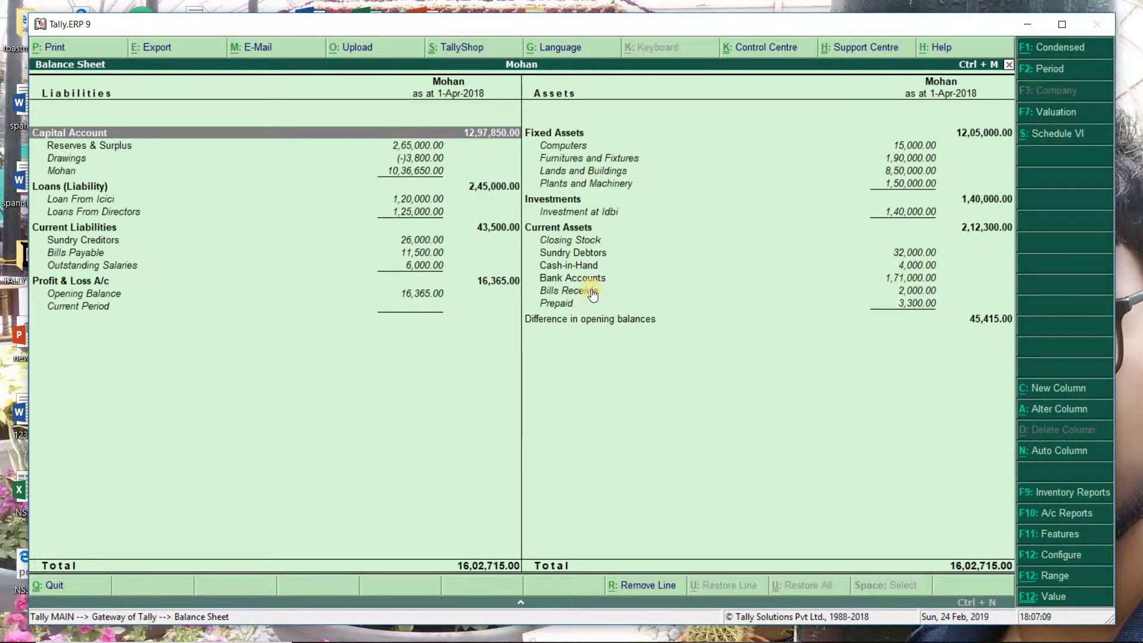
{"action": "key", "text": "Escape"}
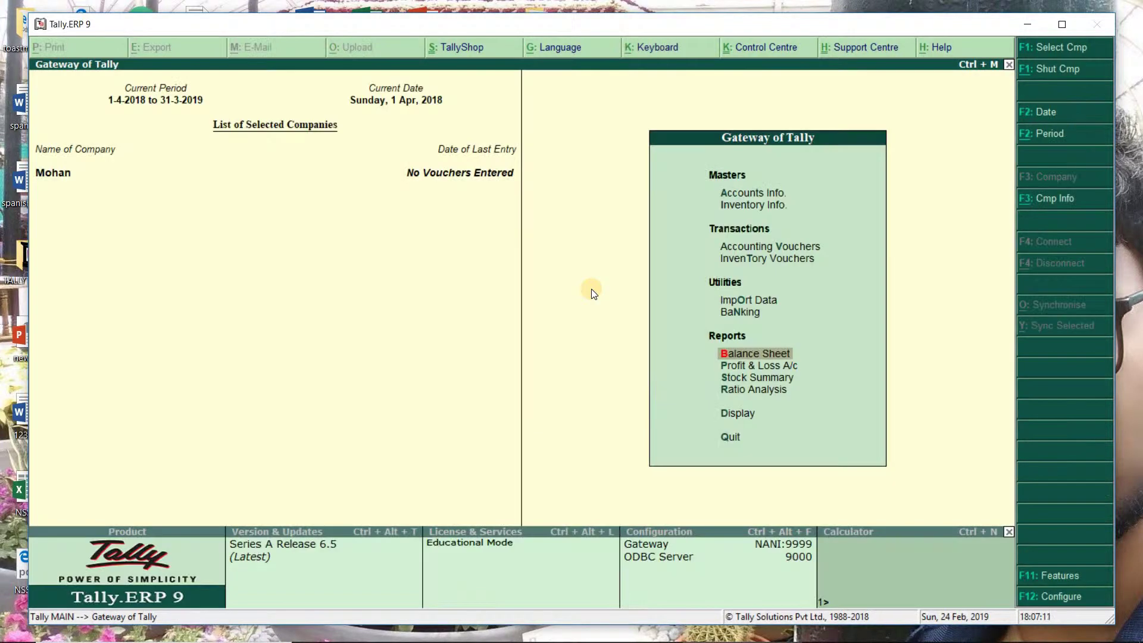
{"action": "key", "text": "Escape"}
{"action": "key", "text": "Escape"}
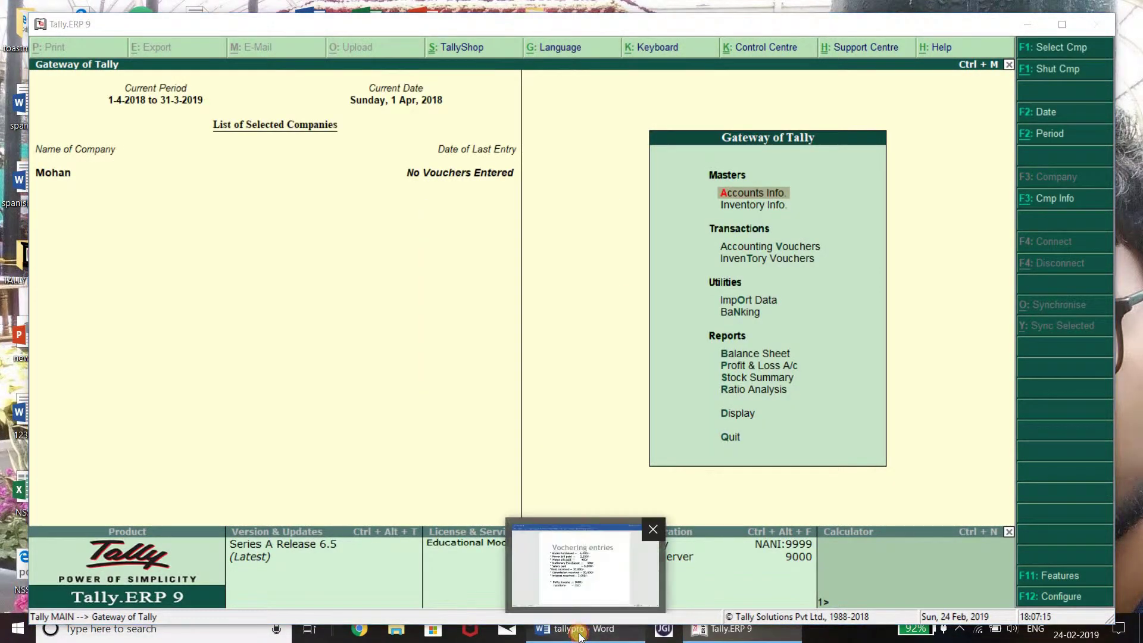
- Review the voucher entries in the tallypro Word document and start multiple ledger creation under All Items in Tally
{"action": "left_click", "coordinate": [580, 636]}
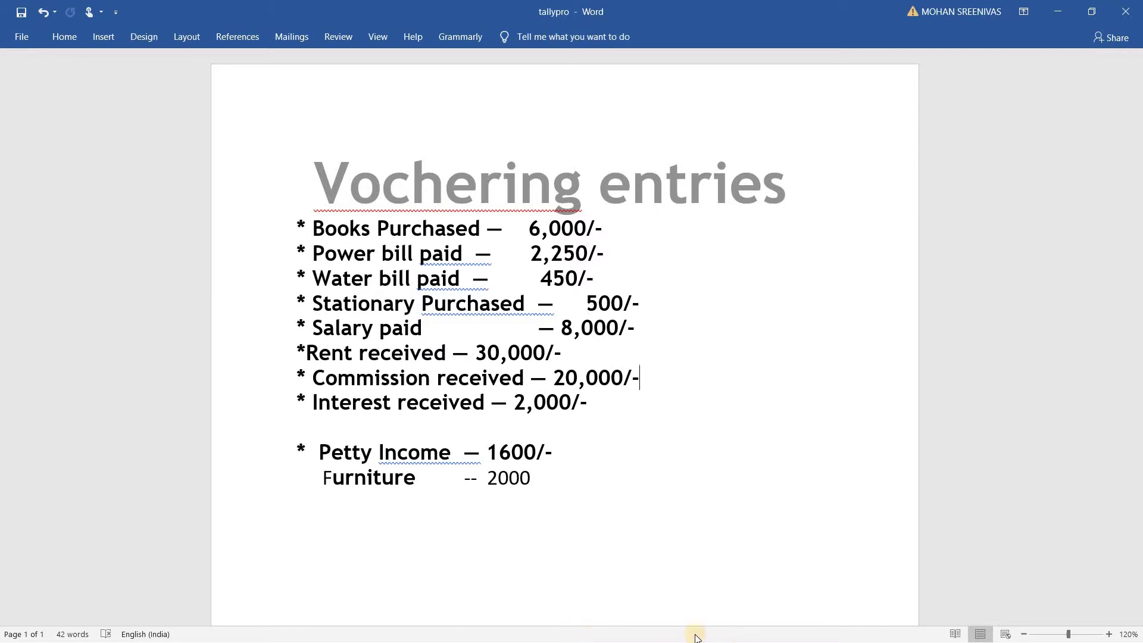
{"action": "left_click", "coordinate": [1064, 8]}
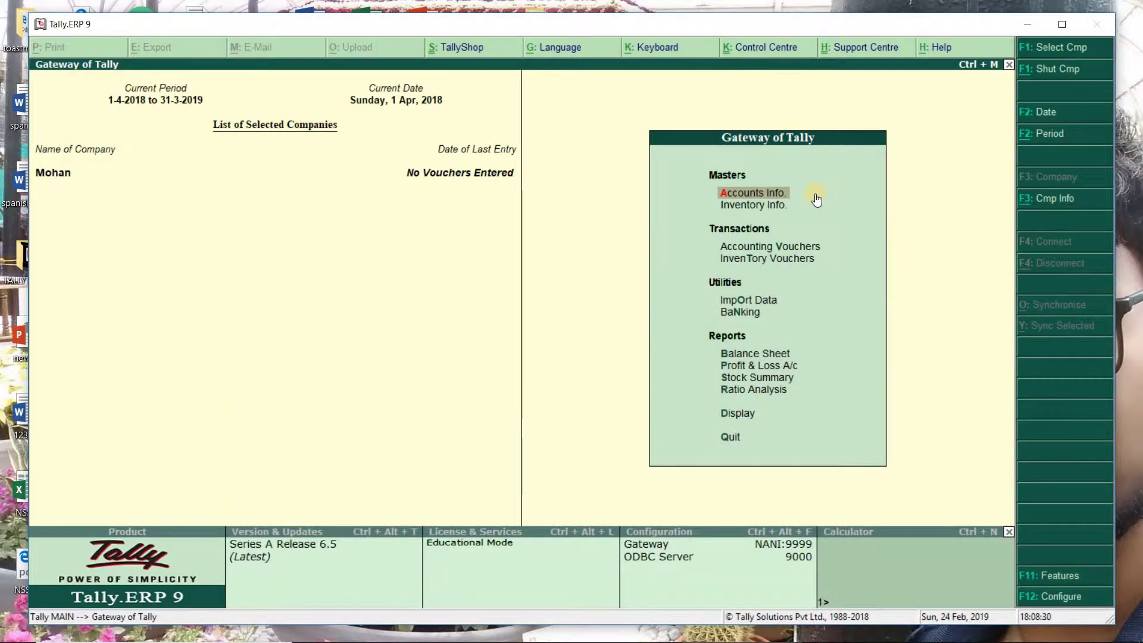
{"action": "left_click", "coordinate": [816, 199]}
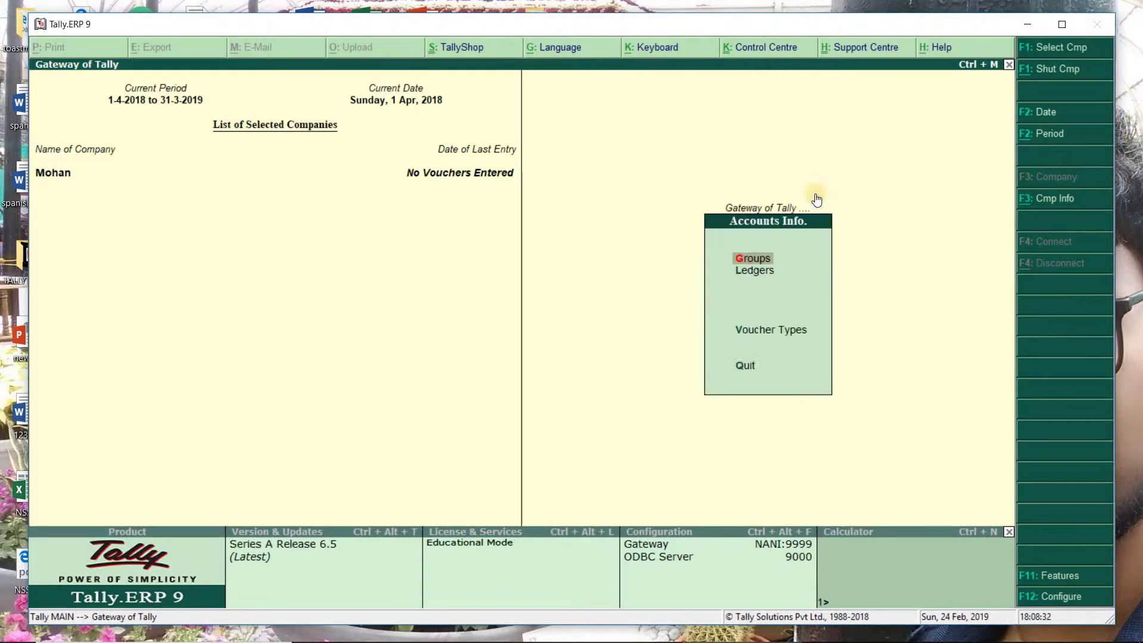
{"action": "key", "text": "l"}
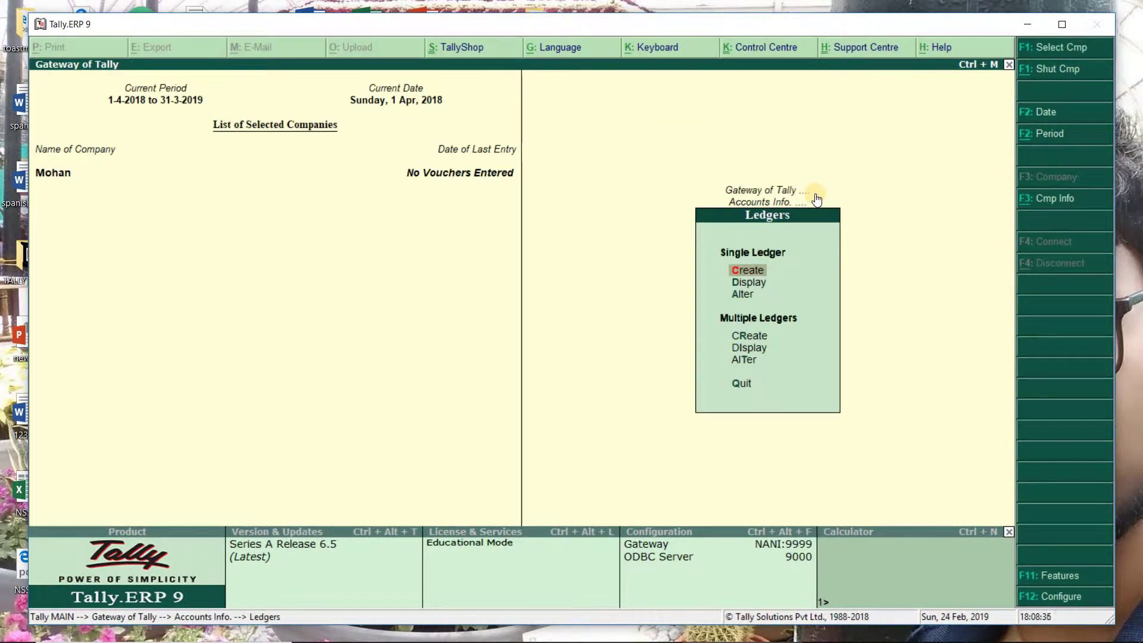
{"action": "key", "text": "r"}
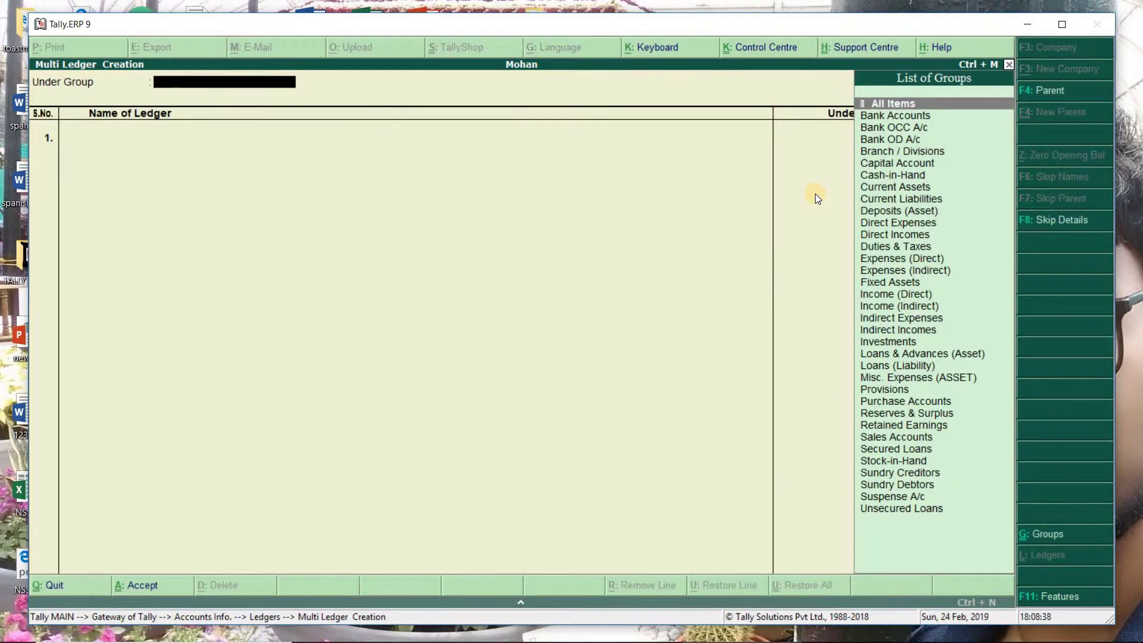
{"action": "key", "text": "Return"}
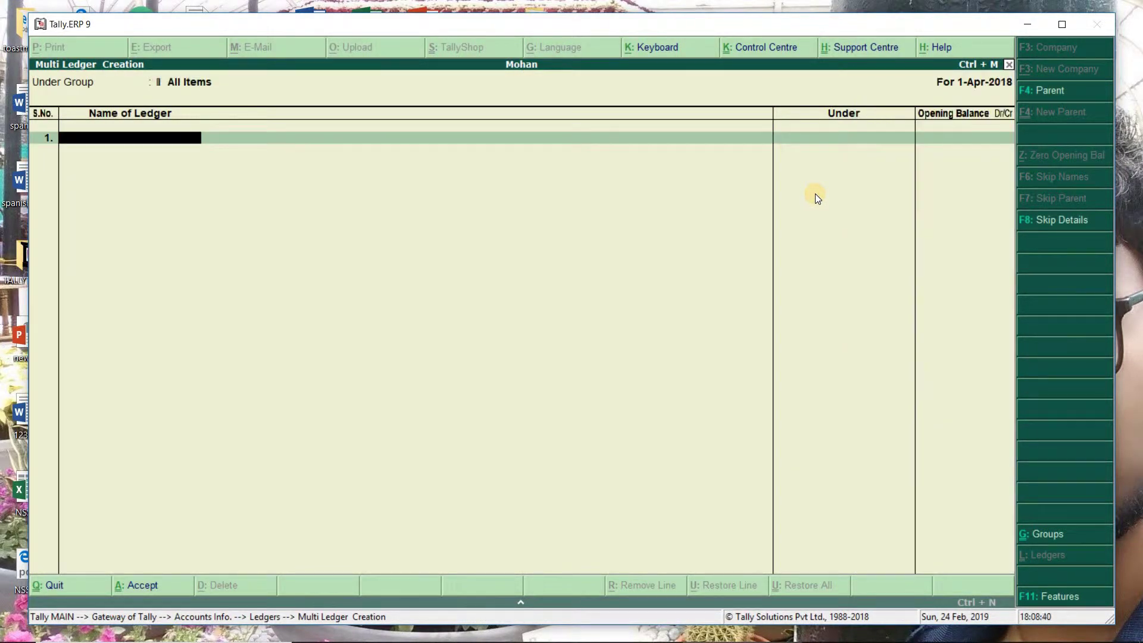
- Add the ledger Books Purchased under Indirect Expenses, leaving its opening balance empty
{"action": "type", "text": "Books Purchased"}
{"action": "key", "text": "Return"}
{"action": "type", "text": "Indi"}
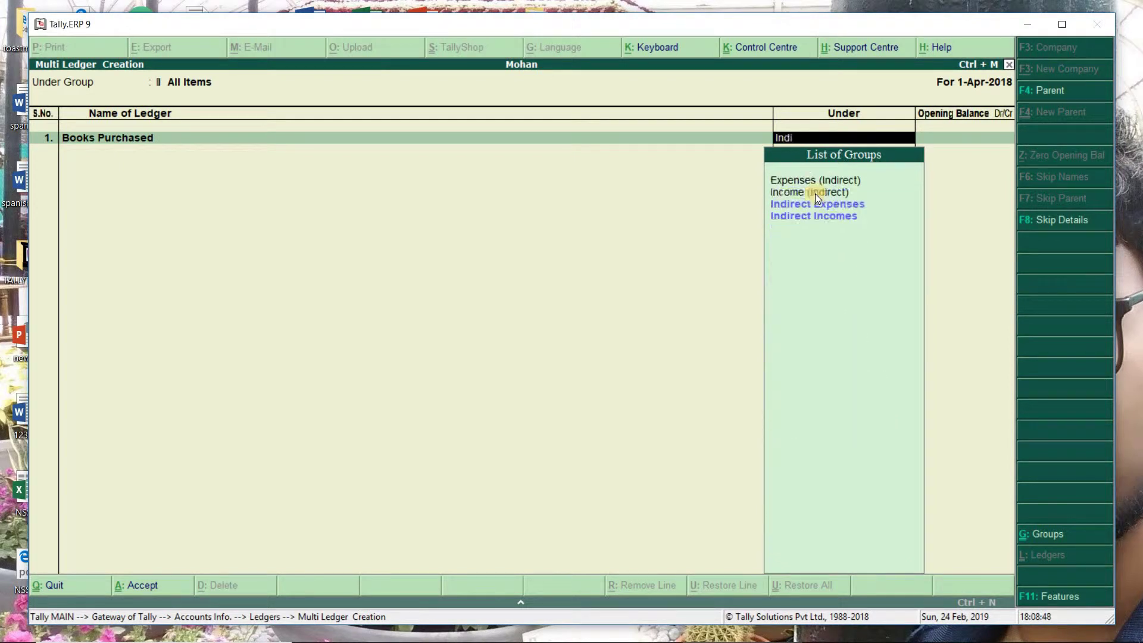
{"action": "key", "text": "Return"}
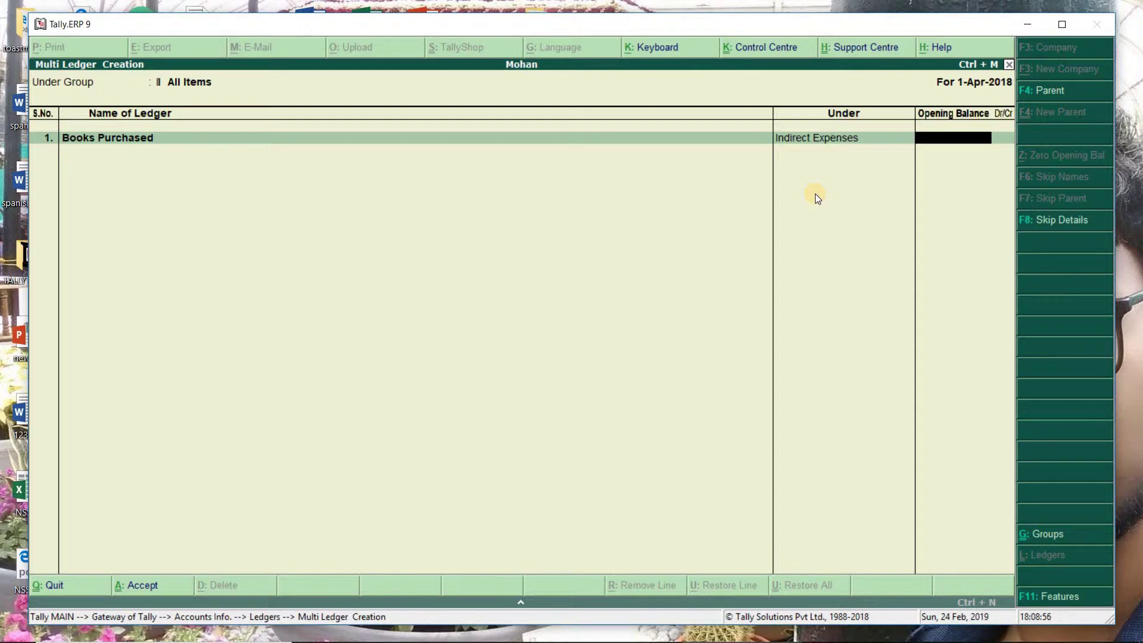
{"action": "key", "text": "Return"}
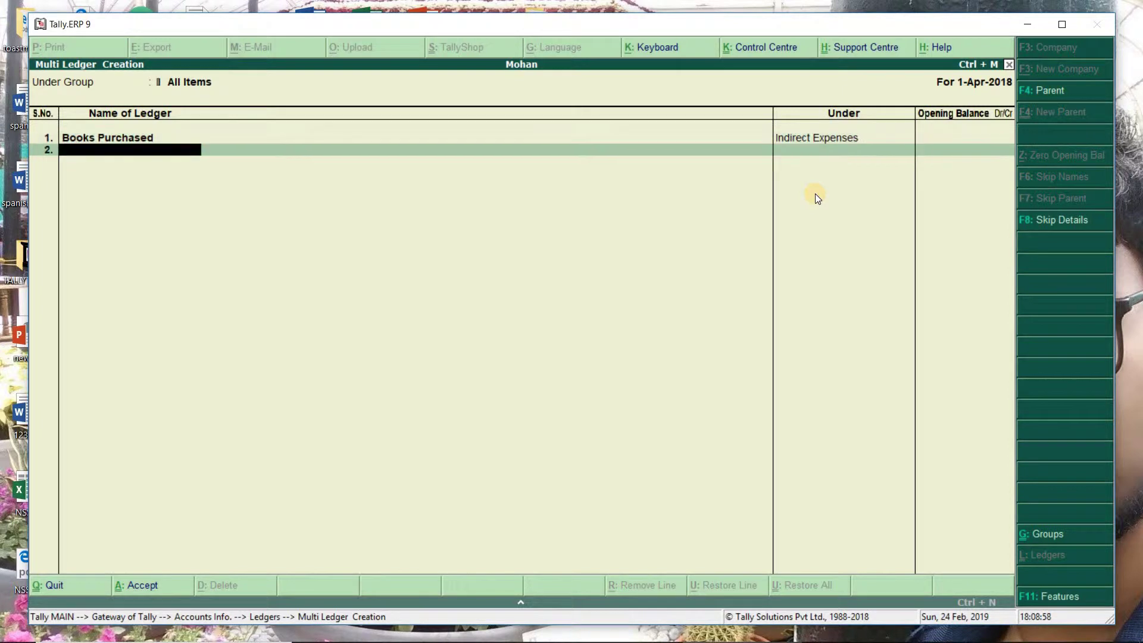
- Check the entry list in Word and add the ledger Power Bill Paid under Indirect Expenses in Tally, without an opening balance
{"action": "mouse_move", "coordinate": [755, 640]}
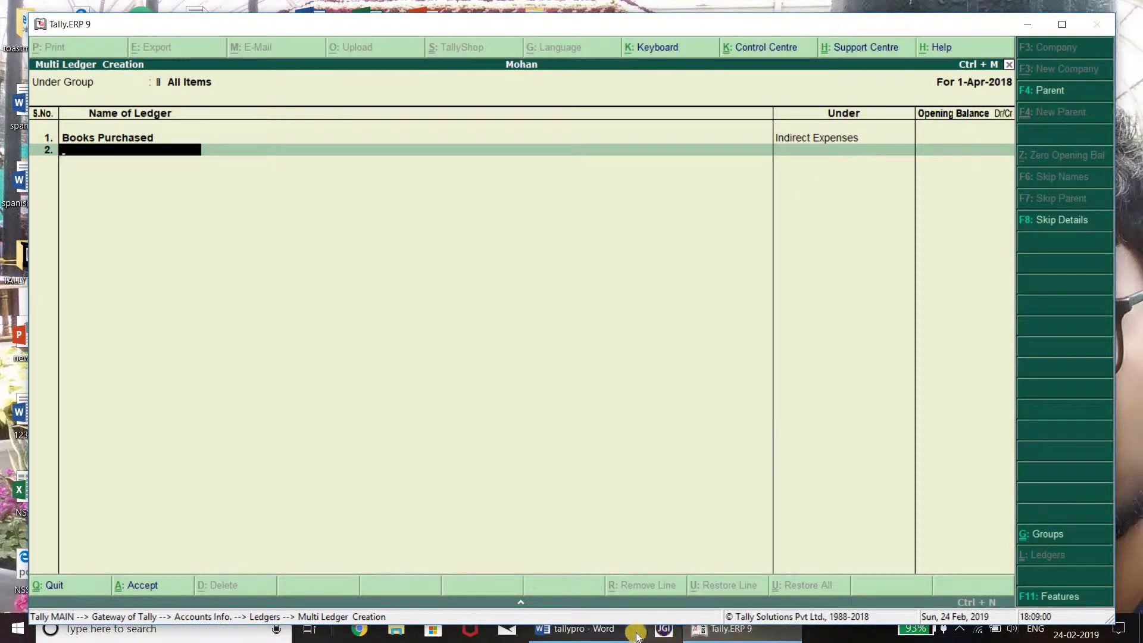
{"action": "left_click", "coordinate": [606, 575]}
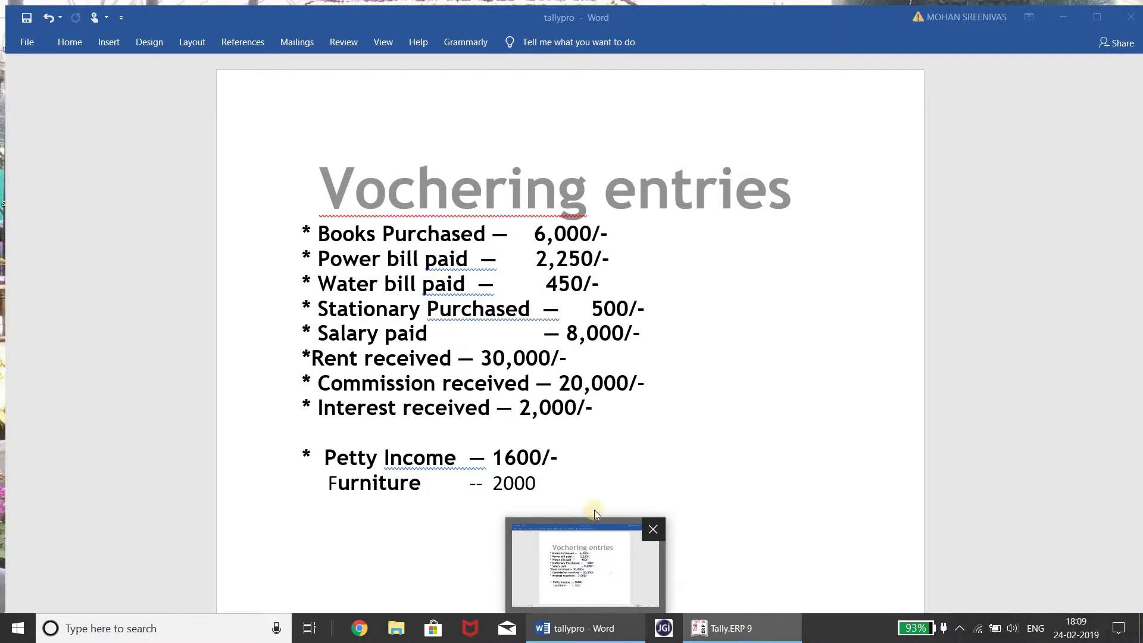
{"action": "type", "text": "Po"}
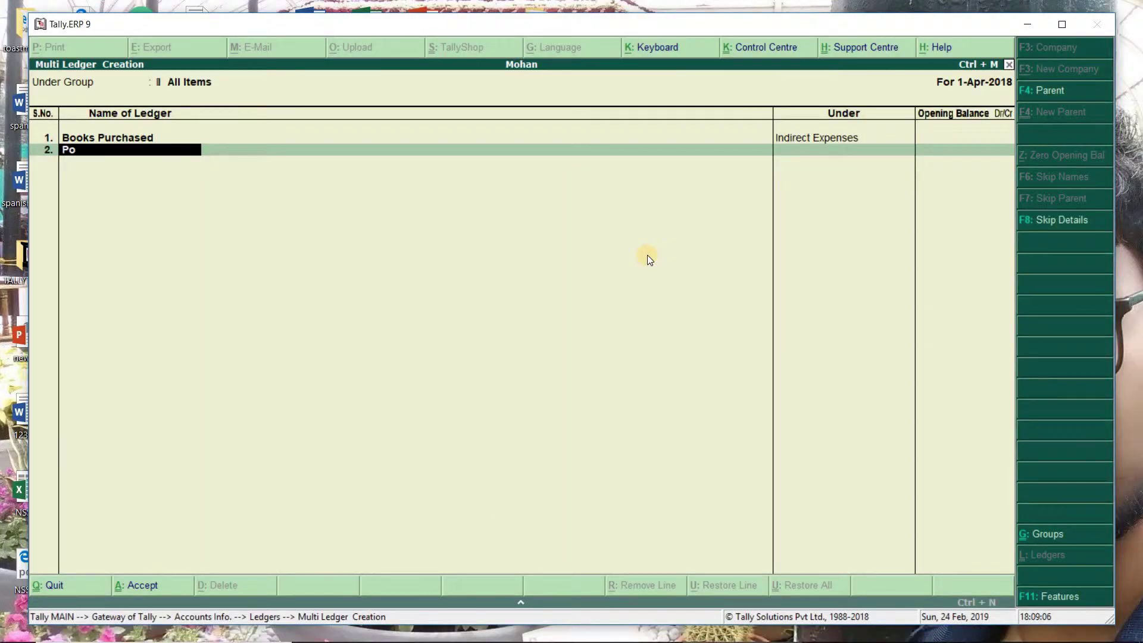
{"action": "type", "text": "wer Bill Paid"}
{"action": "key", "text": "Return"}
{"action": "type", "text": "Indi"}
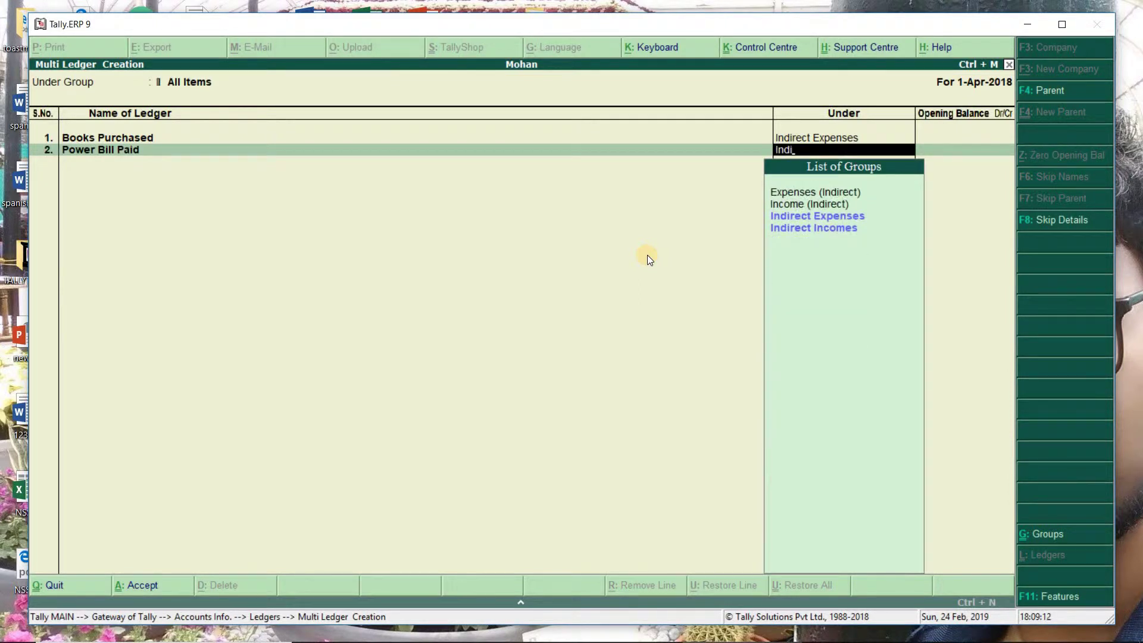
{"action": "key", "text": "Return"}
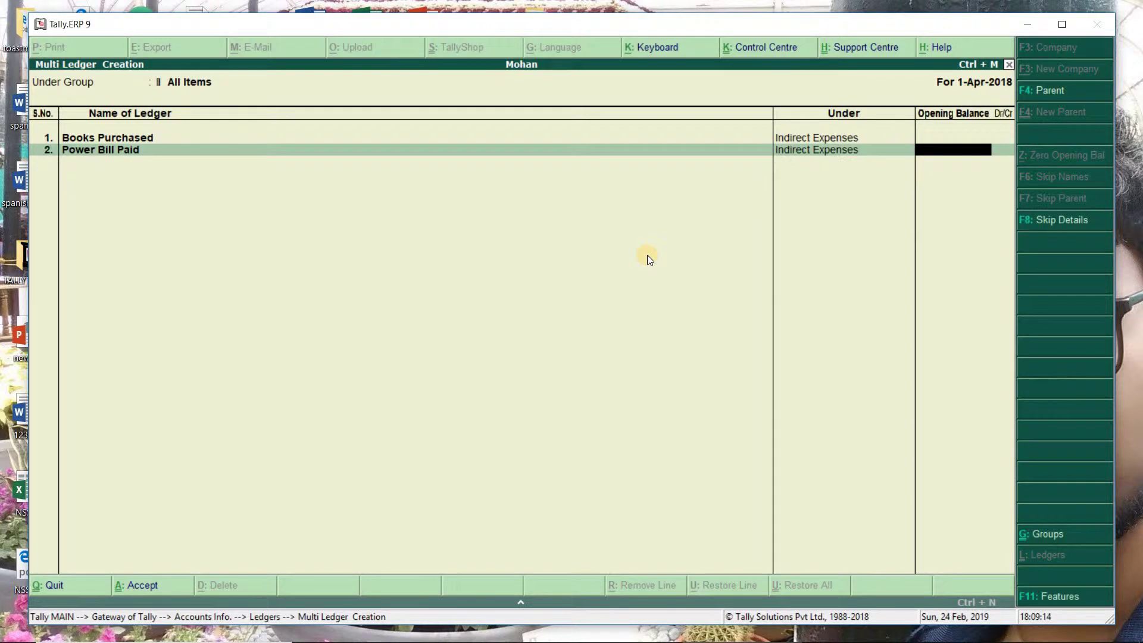
{"action": "key", "text": "Return"}
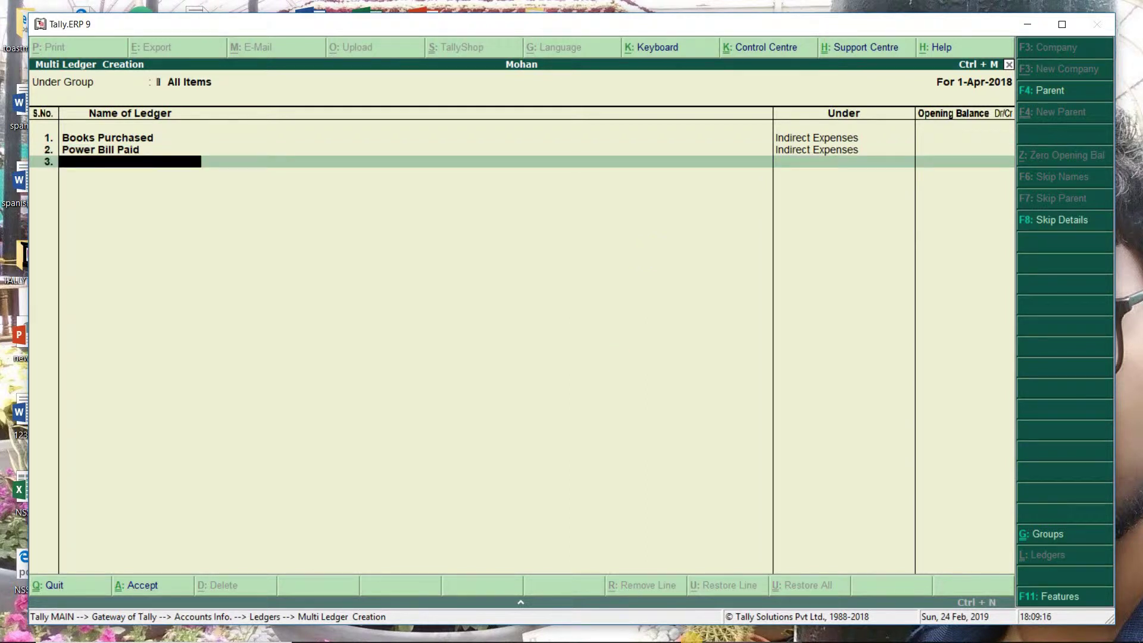
- Check the entry list in Word and add the ledger Water Bill under Indirect Expenses in Tally, without an opening balance
{"action": "mouse_move", "coordinate": [595, 637]}
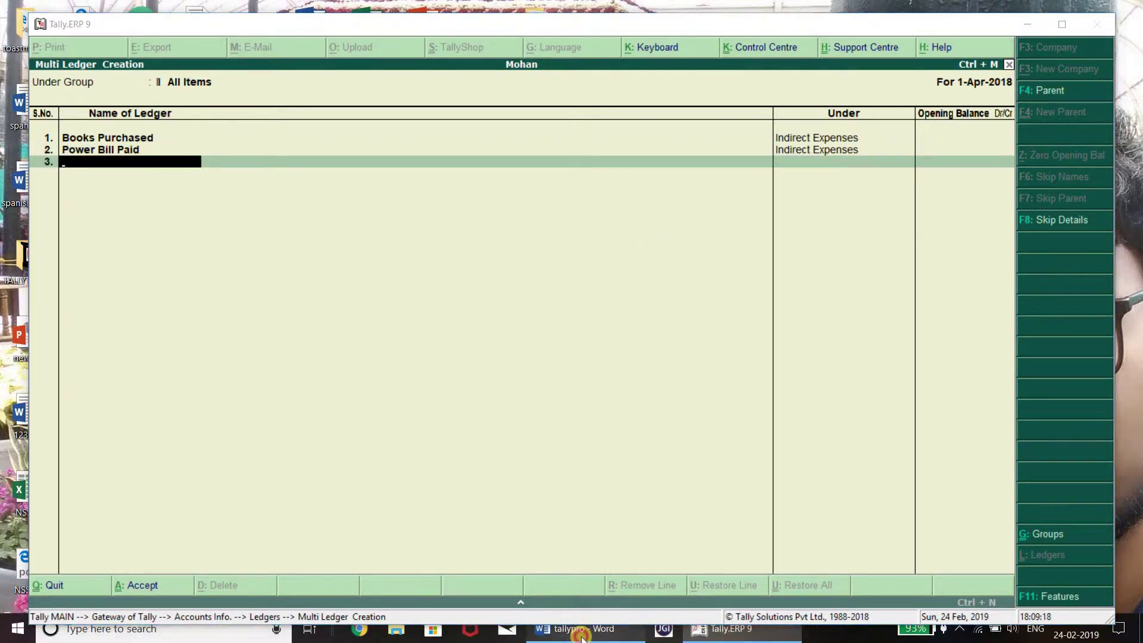
{"action": "left_click", "coordinate": [583, 632]}
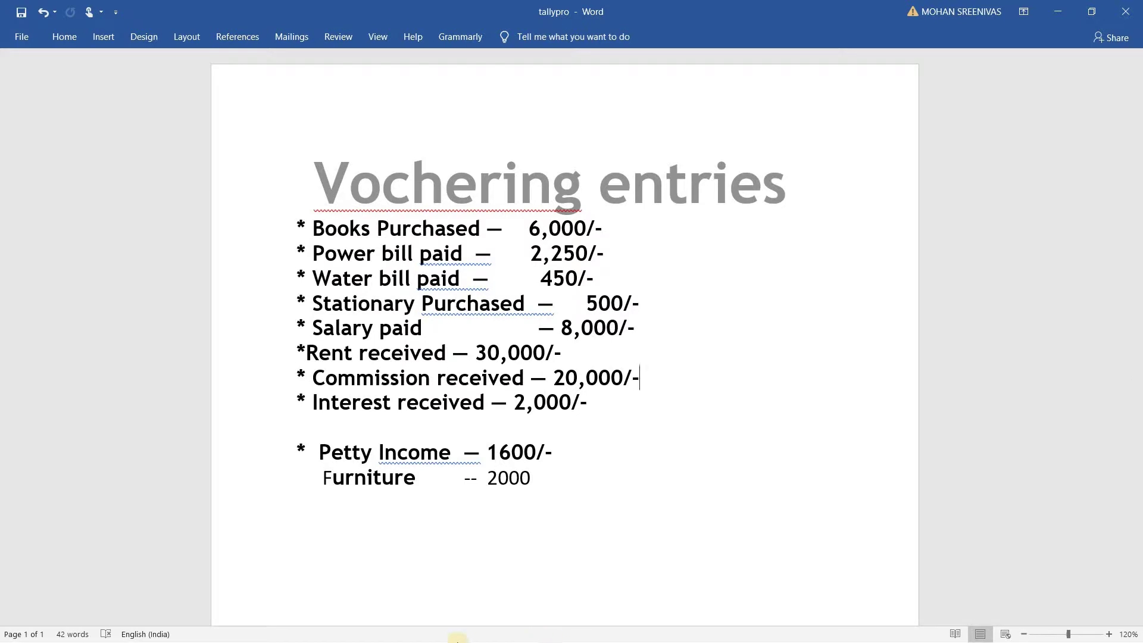
{"action": "left_click", "coordinate": [1058, 12]}
{"action": "type", "text": "W"}
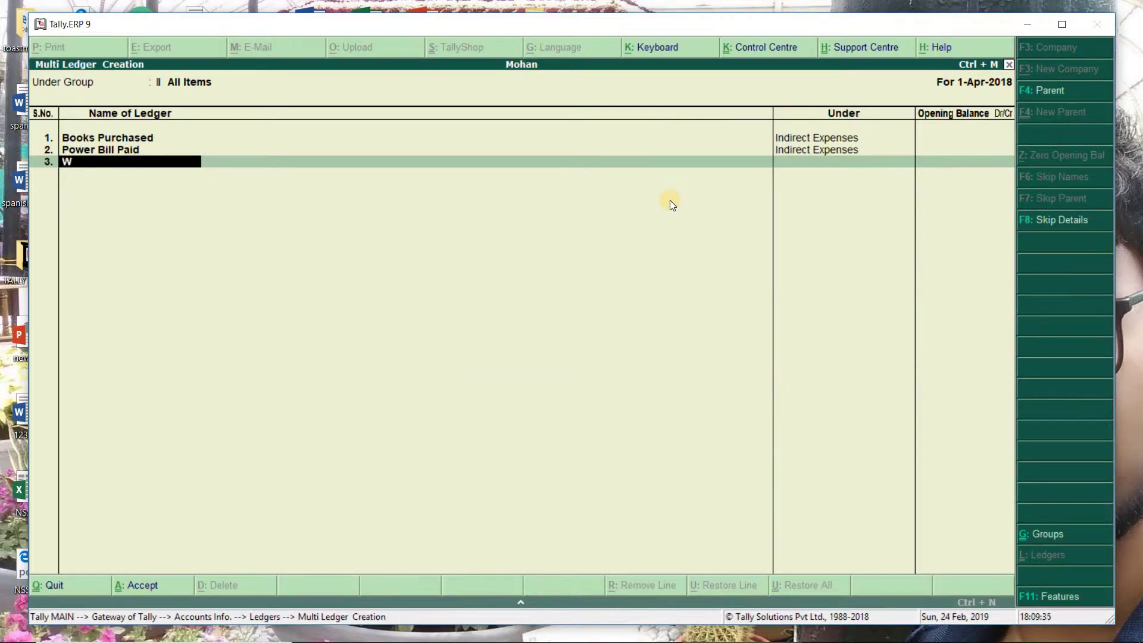
{"action": "type", "text": "ater bill"}
{"action": "key", "text": "Return"}
{"action": "type", "text": "Indi"}
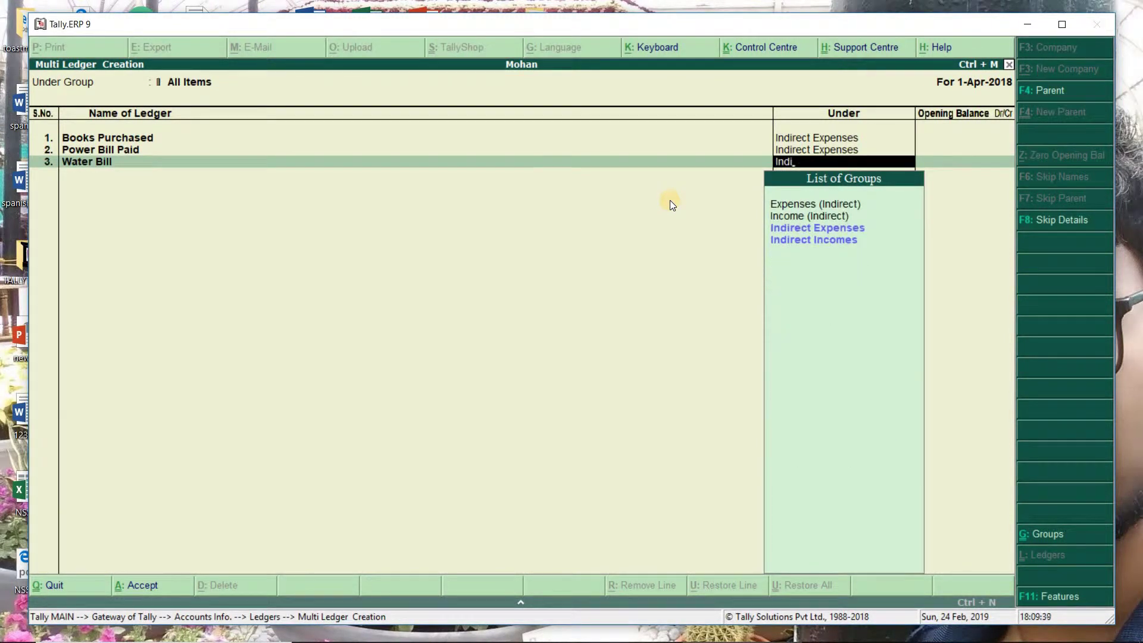
{"action": "key", "text": "Return"}
{"action": "key", "text": "Return"}
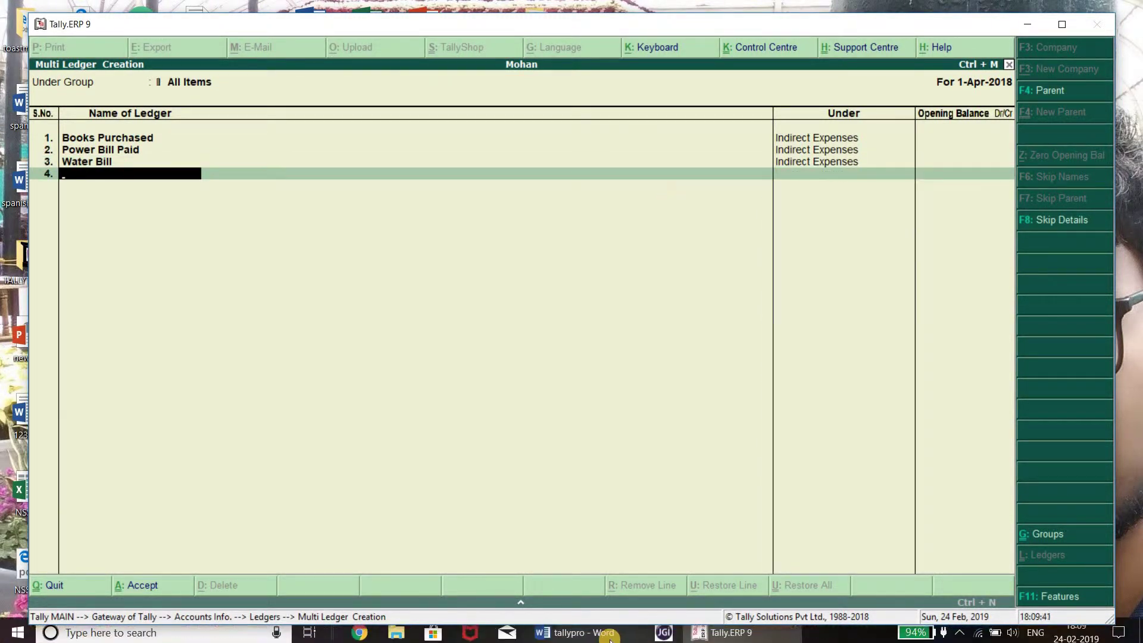
- Check the entry list in Word and add the ledger Stationery Purchased under Indirect Expenses in Tally, without an opening balance
{"action": "left_click", "coordinate": [598, 632]}
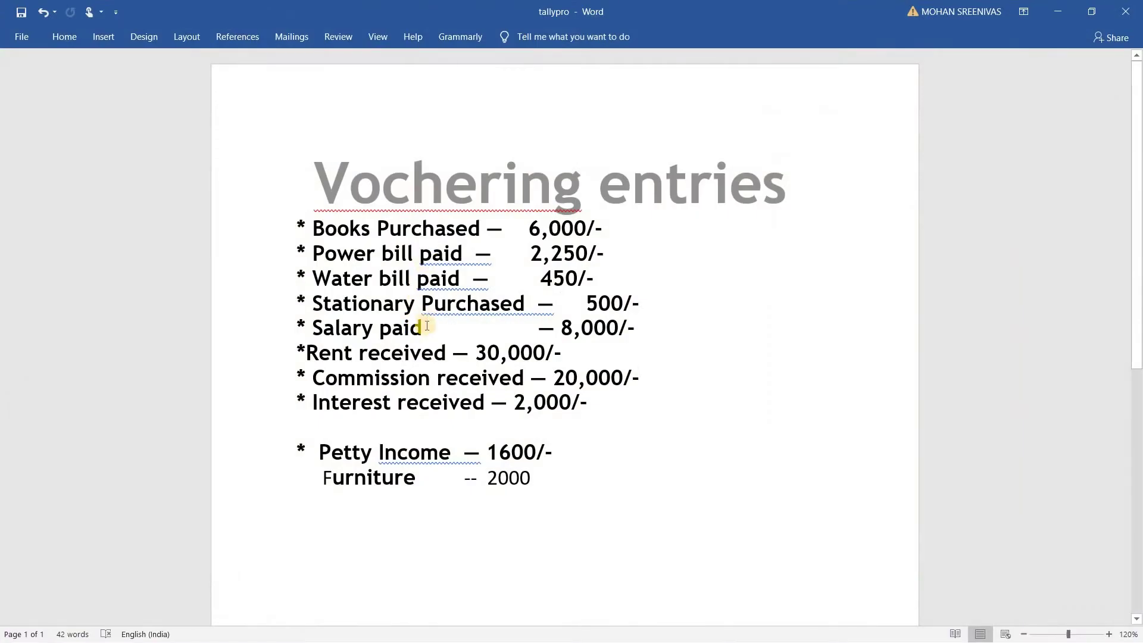
{"action": "left_click", "coordinate": [1055, 9]}
{"action": "type", "text": "Stat"}
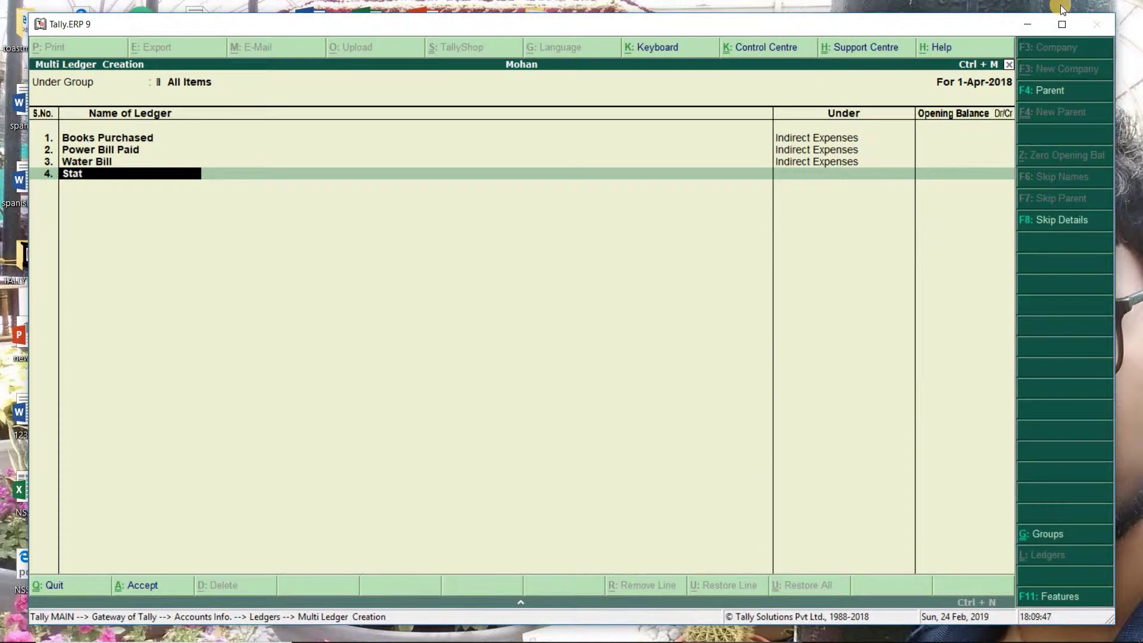
{"action": "type", "text": "ionery Purchased"}
{"action": "key", "text": "Return"}
{"action": "type", "text": "Indi"}
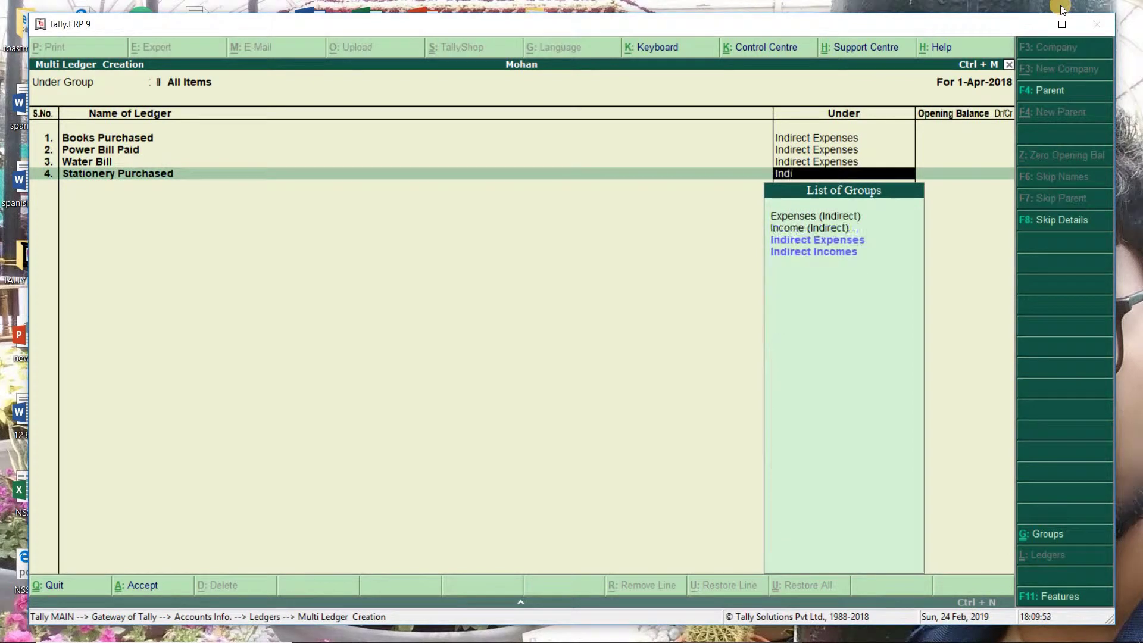
{"action": "key", "text": "Return"}
{"action": "key", "text": "Return"}
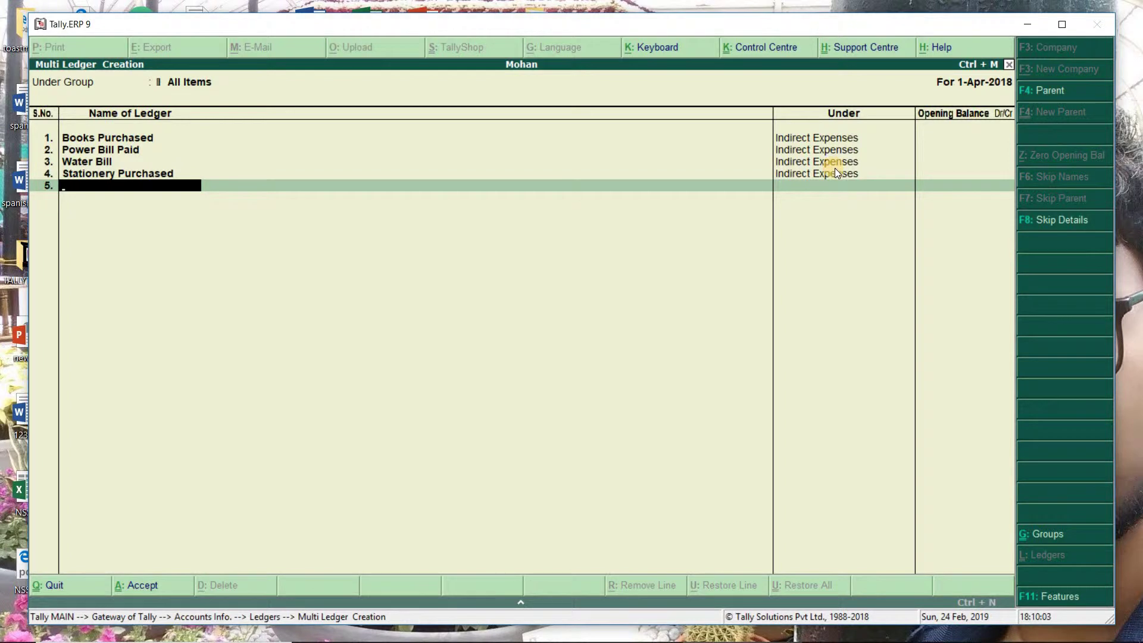
- Consult the entry list in Word and add the ledger Salaries Paid under Indirect Expenses in Tally
{"action": "mouse_move", "coordinate": [675, 640]}
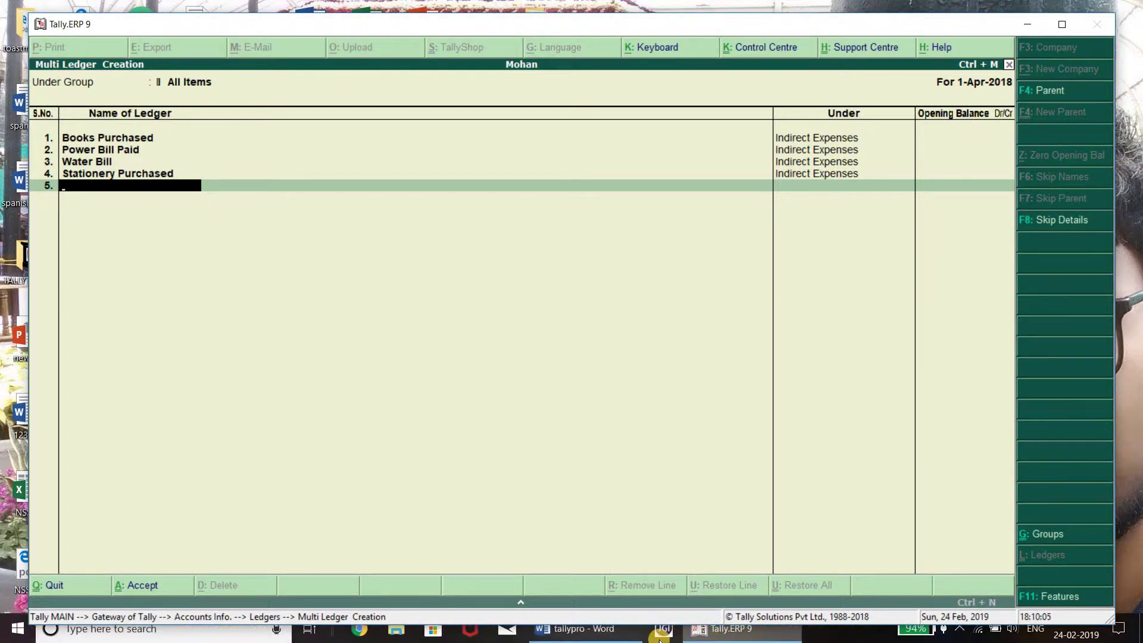
{"action": "mouse_move", "coordinate": [614, 636]}
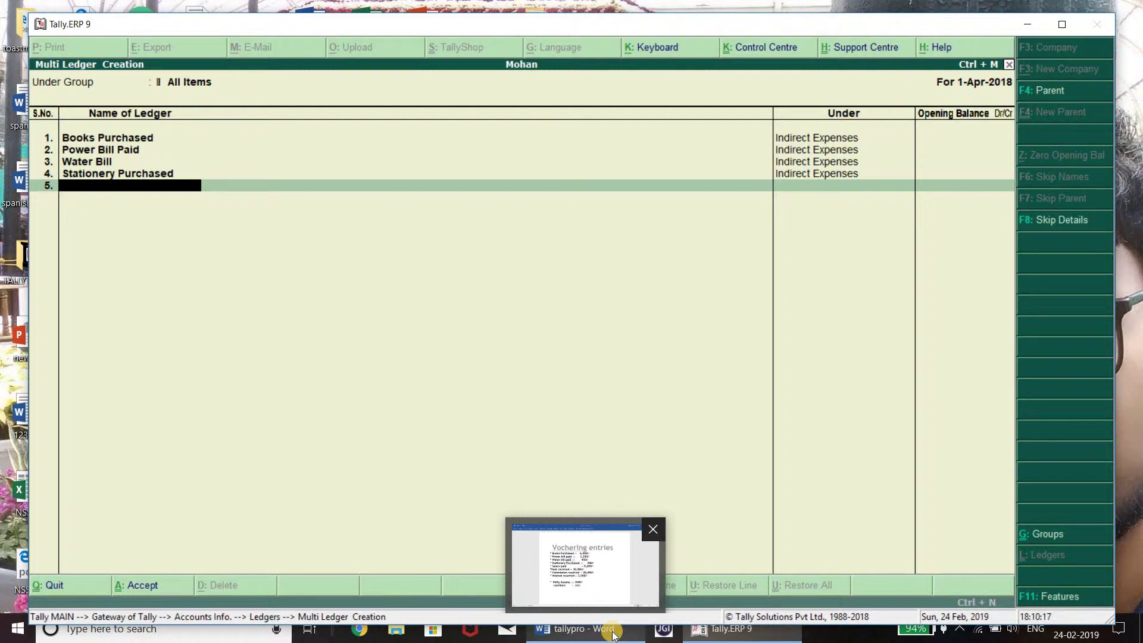
{"action": "left_click", "coordinate": [607, 594]}
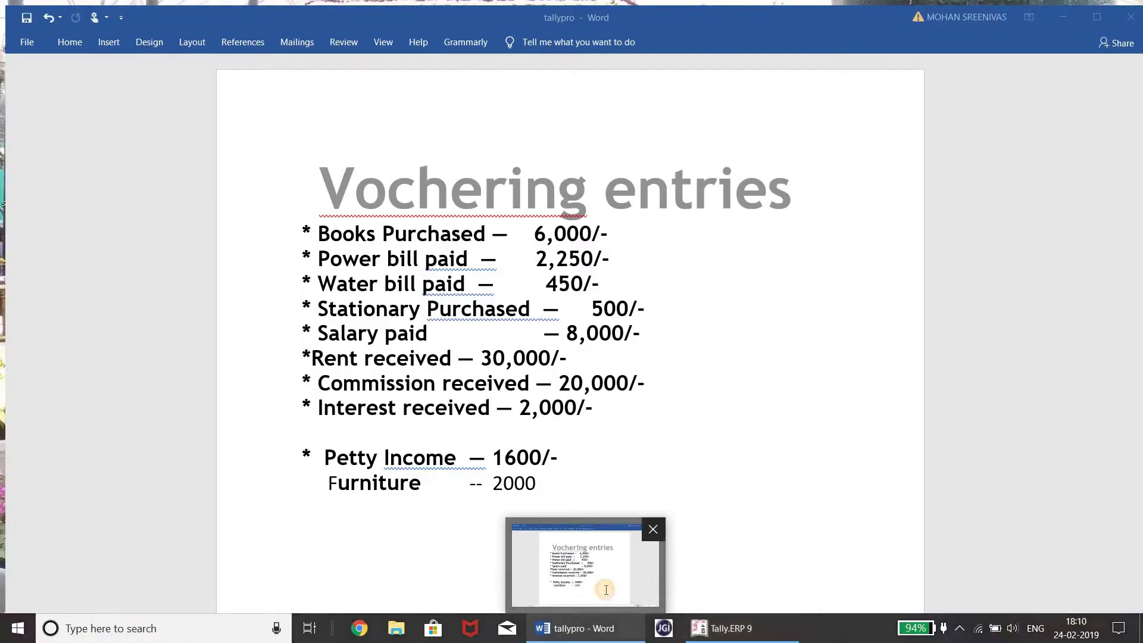
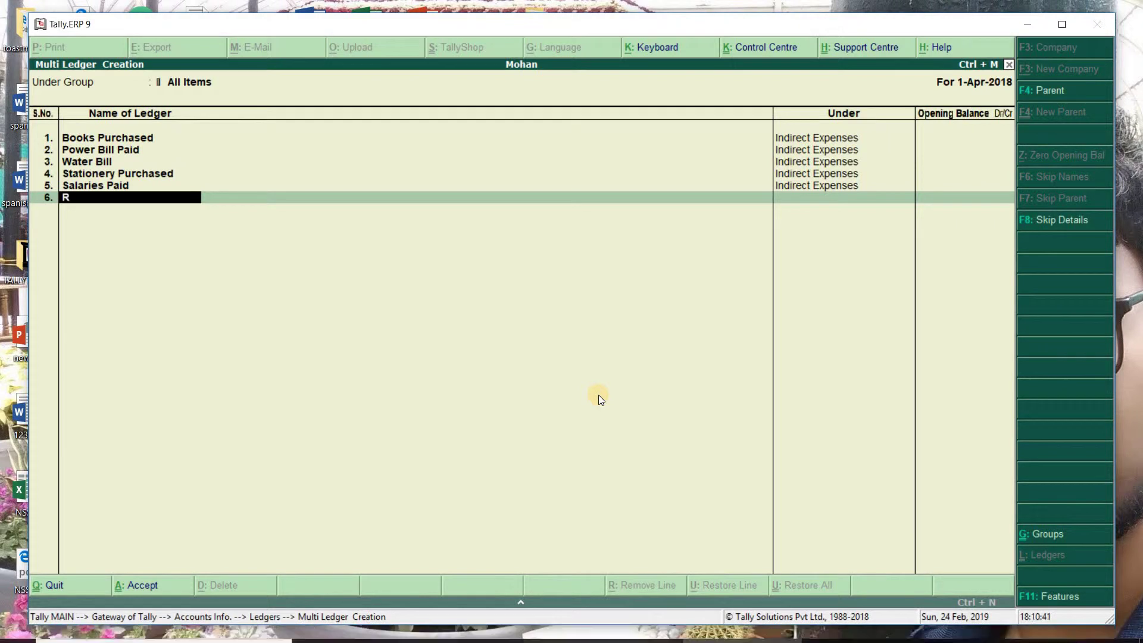
- Add the ledger Rent Received under Indirect Incomes, without an opening balance
{"action": "type", "text": "Received"}
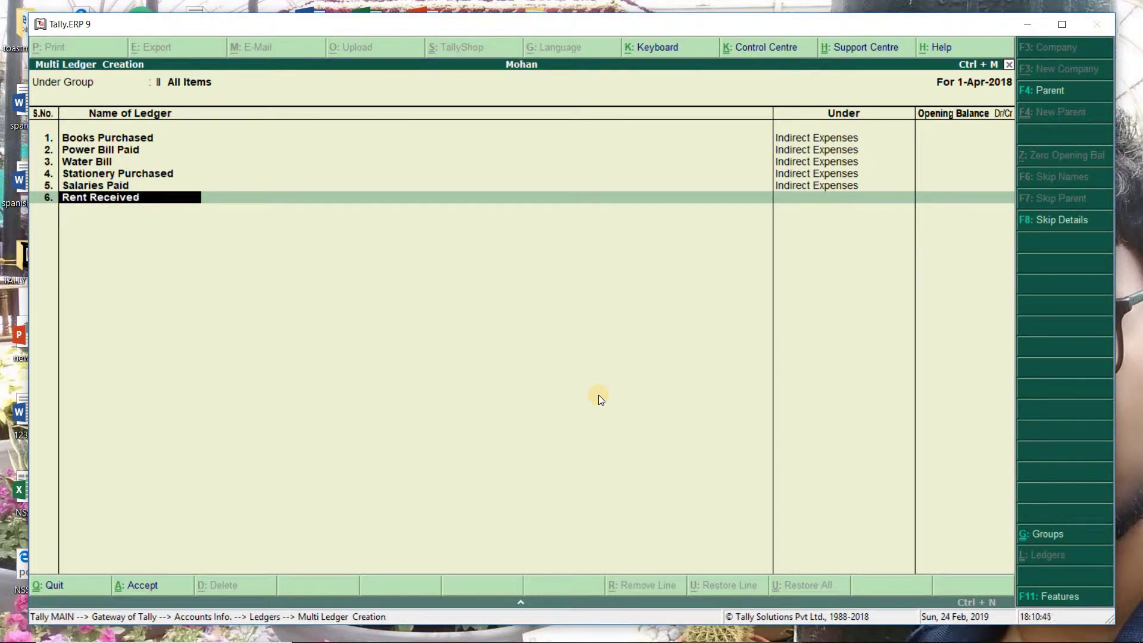
{"action": "key", "text": "Return"}
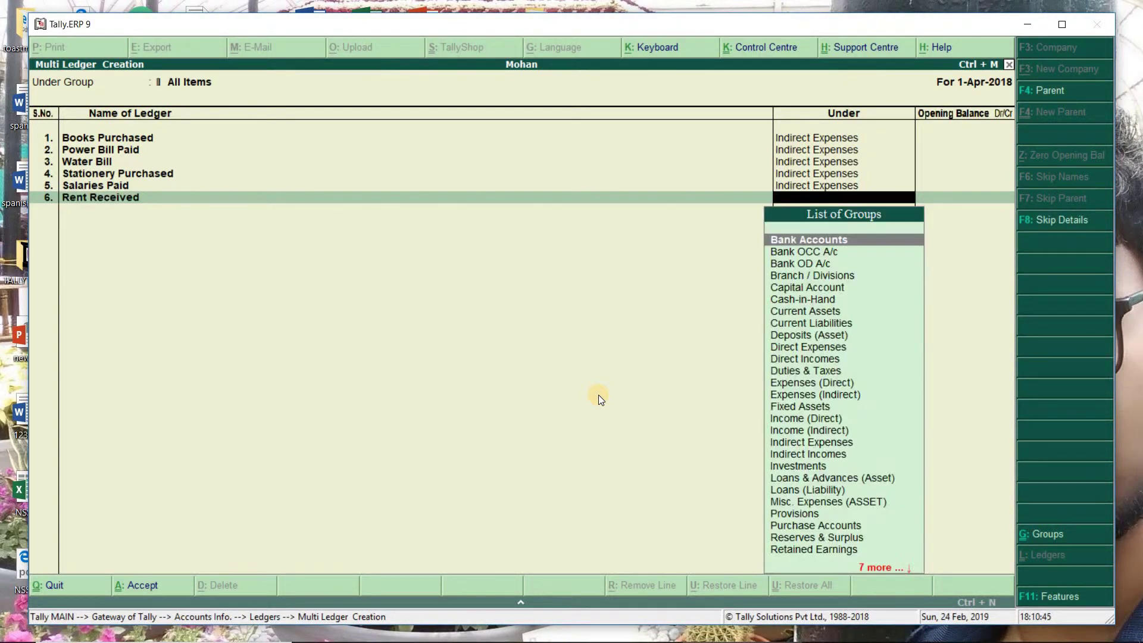
{"action": "type", "text": "Ind"}
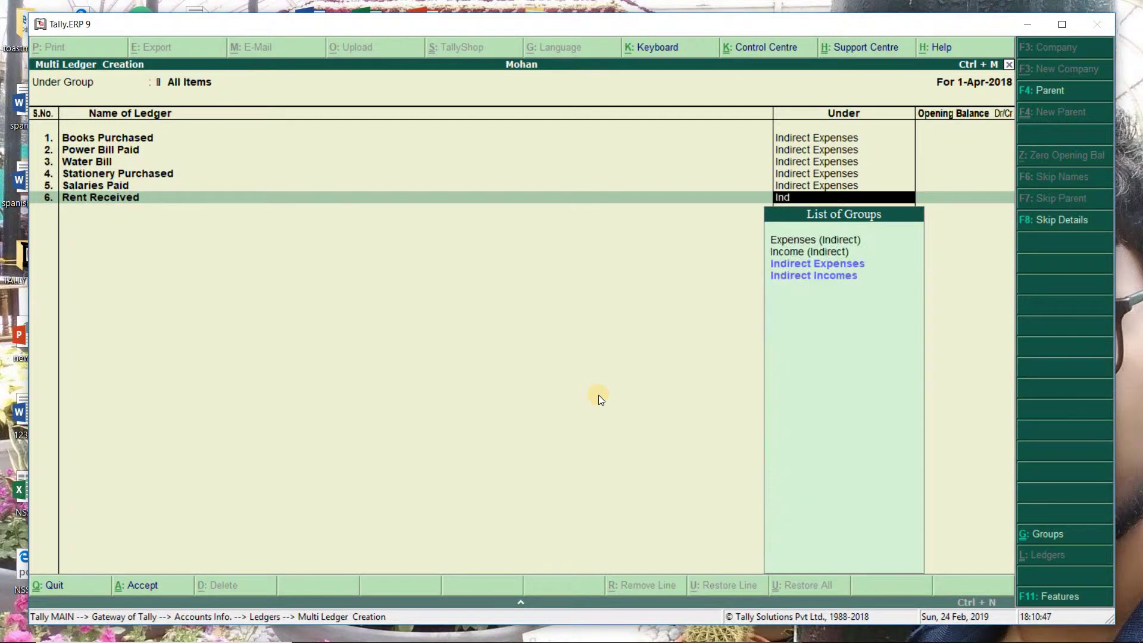
{"action": "type", "text": "i"}
{"action": "key", "text": "Down"}
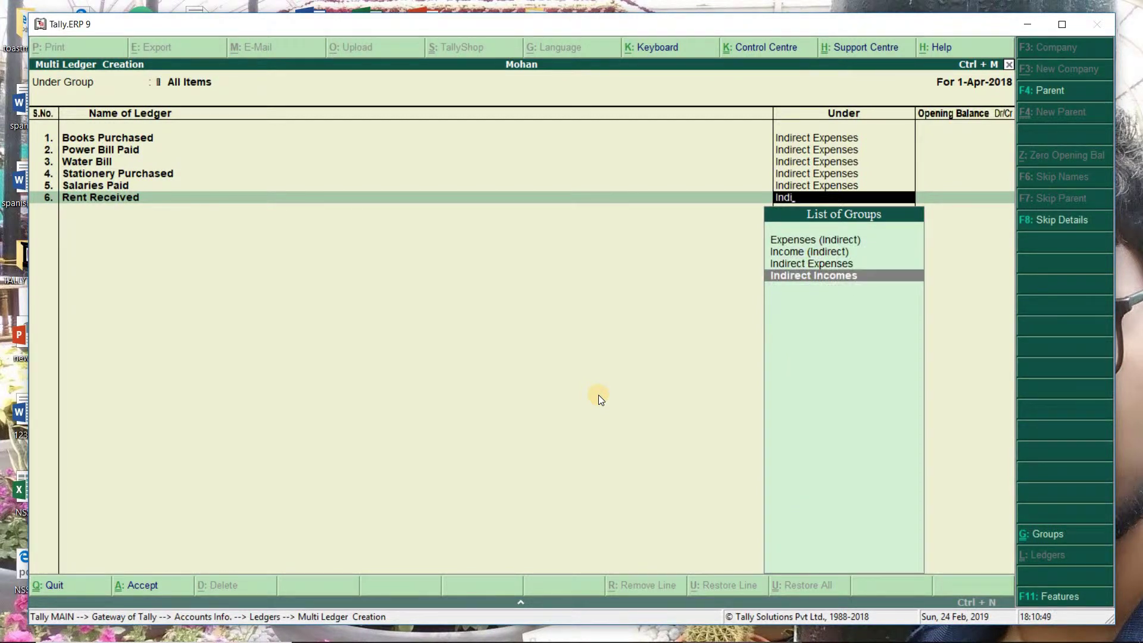
{"action": "key", "text": "Return"}
{"action": "key", "text": "Return"}
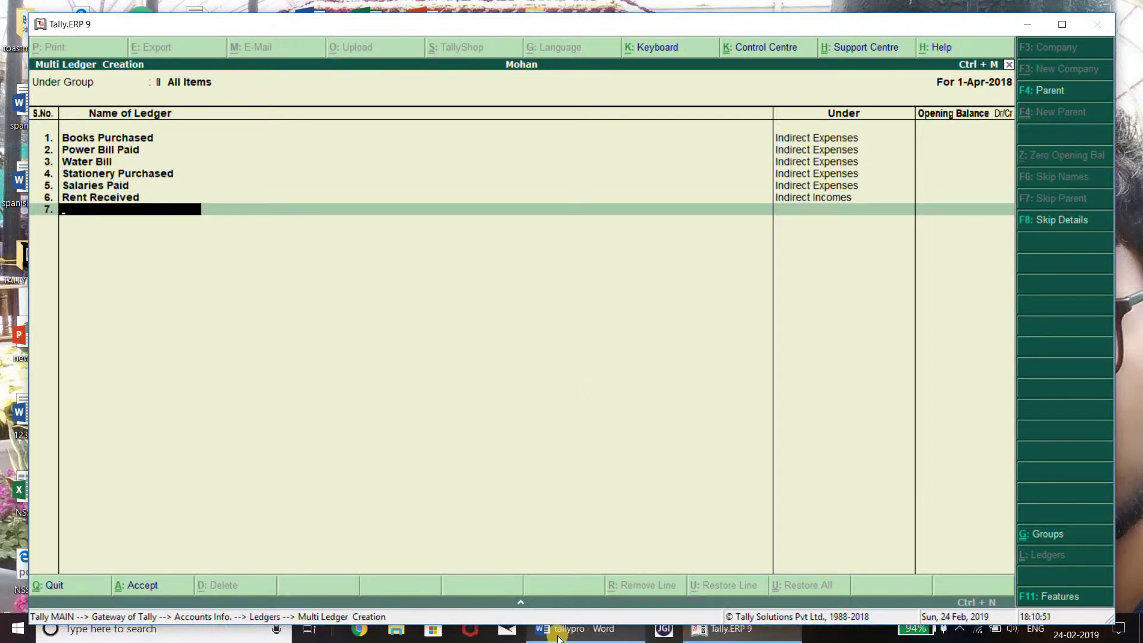
- Check the entry list in Word and add the ledger Commision Recieved under Indirect Incomes in Tally, without an opening balance
{"action": "mouse_move", "coordinate": [571, 629]}
{"action": "mouse_move", "coordinate": [569, 597]}
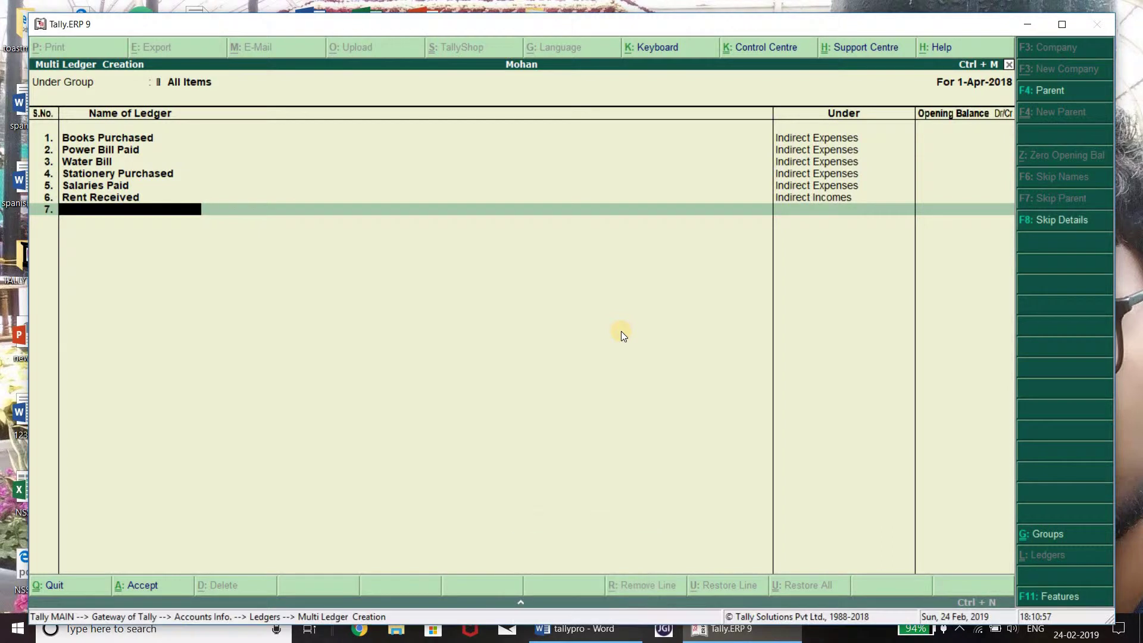
{"action": "type", "text": "Commisin"}
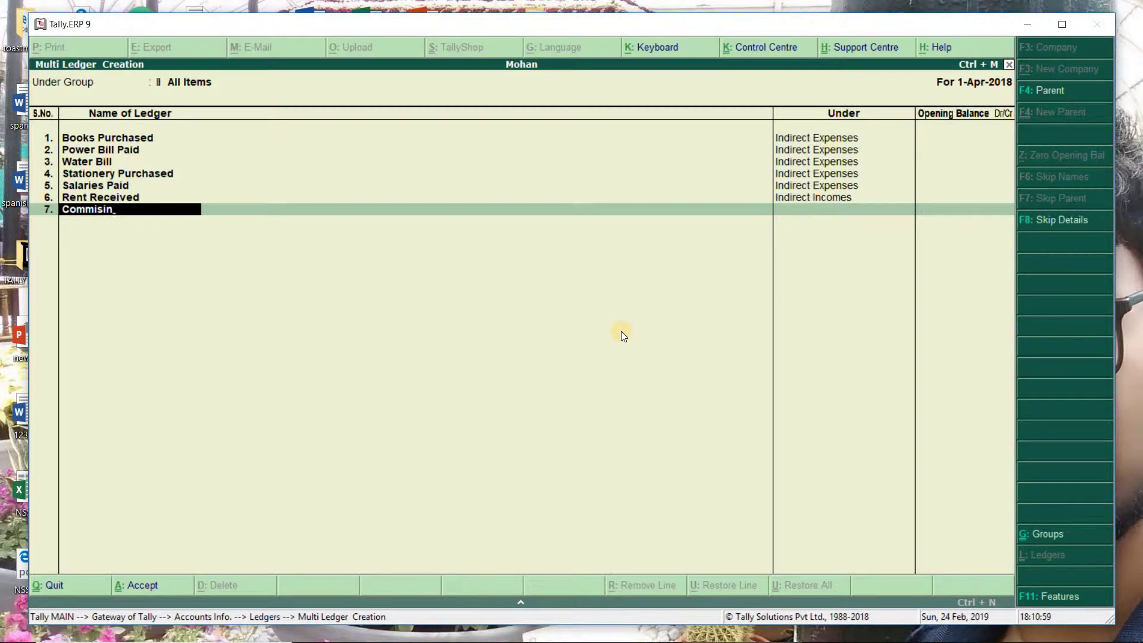
{"action": "key", "text": "BackSpace"}
{"action": "type", "text": "on Recieved"}
{"action": "key", "text": "Return"}
{"action": "type", "text": "Indi"}
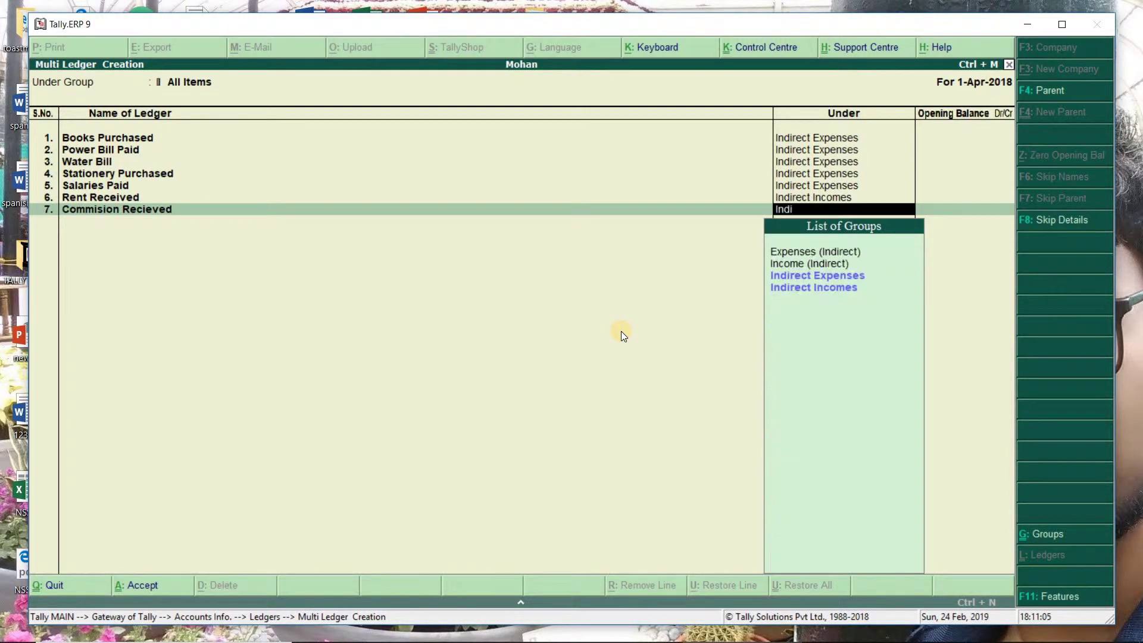
{"action": "key", "text": "Down"}
{"action": "key", "text": "Return"}
{"action": "key", "text": "Return"}
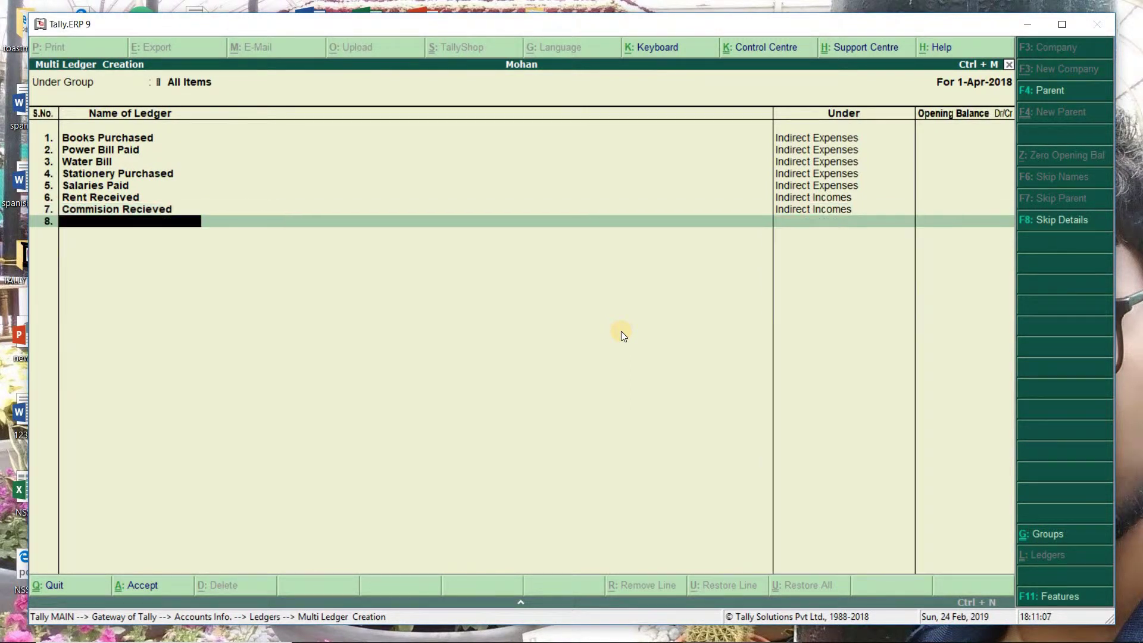
- Check the entry list in Word and add the ledger Interest Received under Indirect Incomes in Tally, without an opening balance
{"action": "mouse_move", "coordinate": [524, 641]}
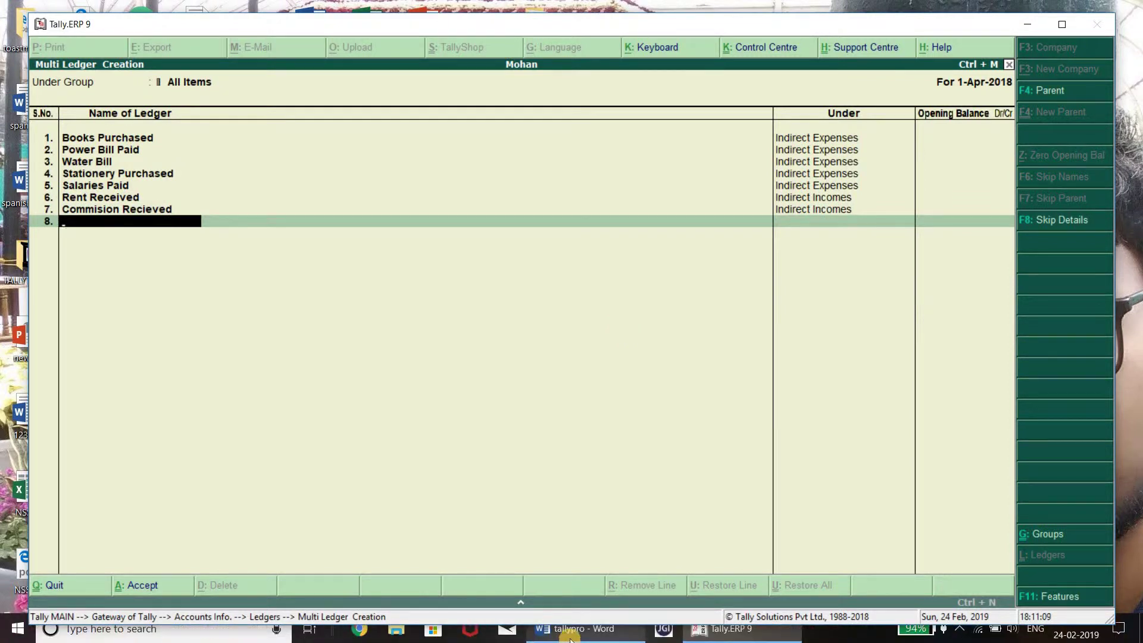
{"action": "left_click", "coordinate": [581, 585]}
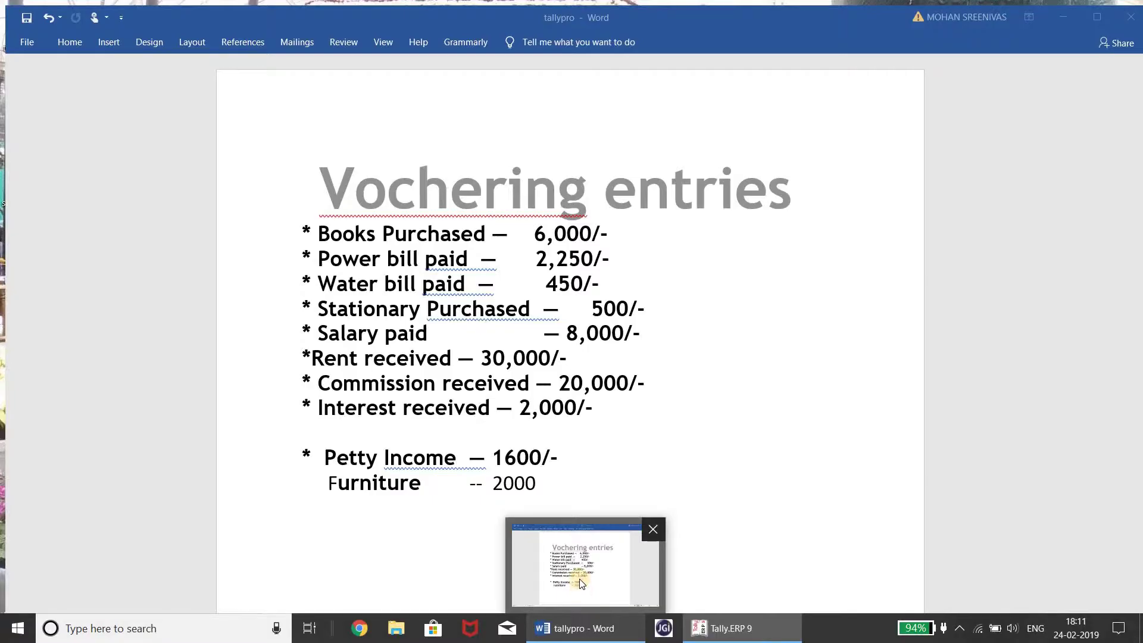
{"action": "type", "text": "In"}
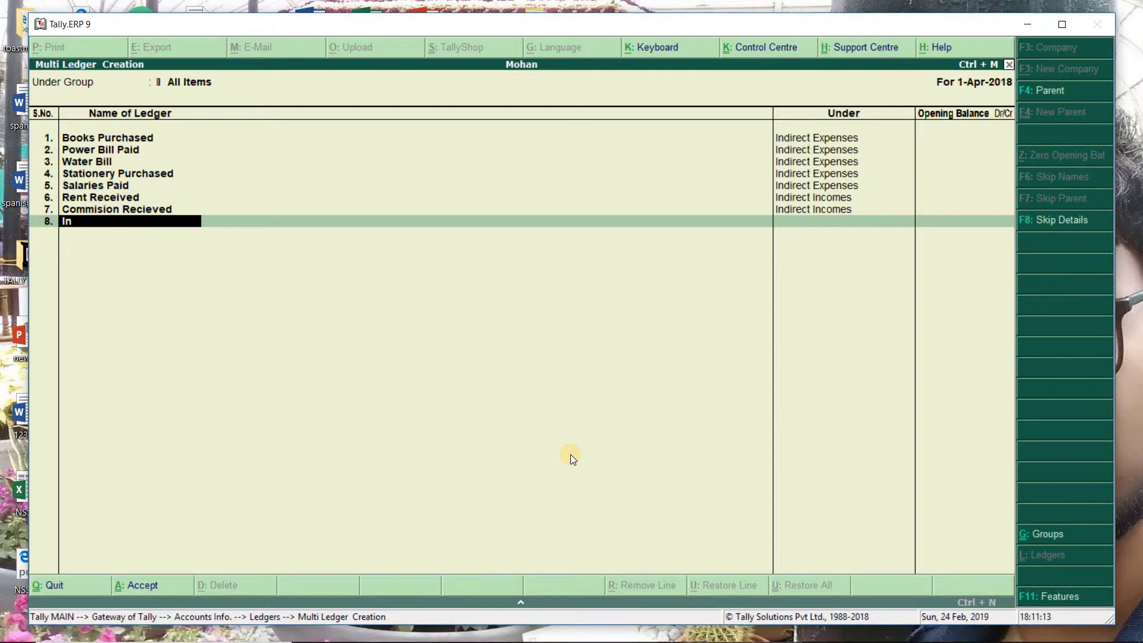
{"action": "type", "text": "terest Received"}
{"action": "key", "text": "Return"}
{"action": "type", "text": "ind"}
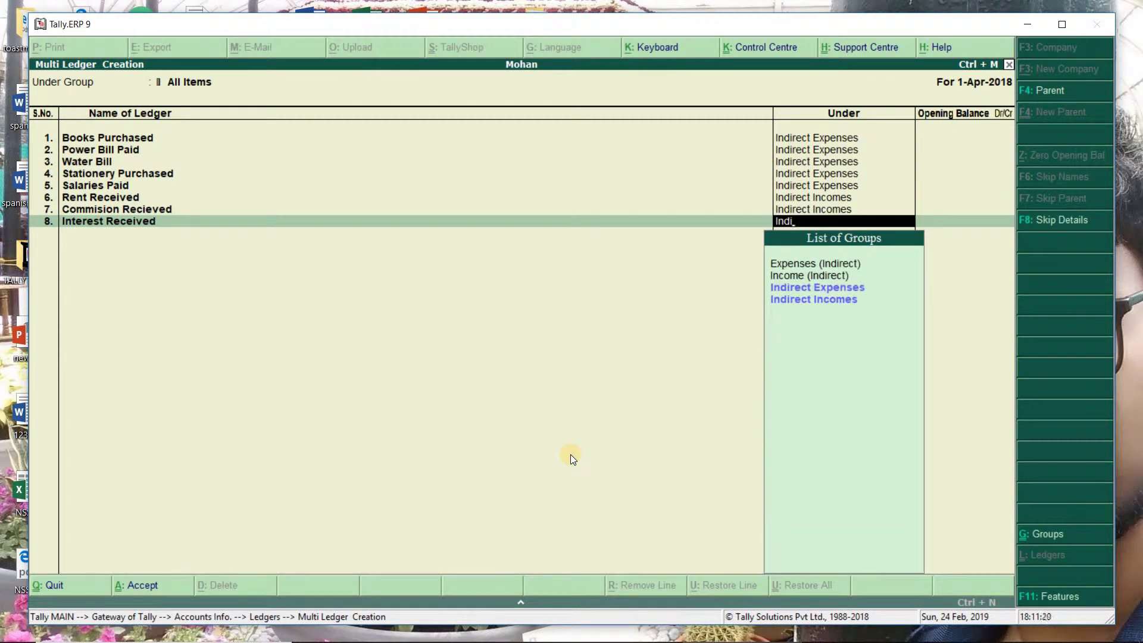
{"action": "key", "text": "Down"}
{"action": "key", "text": "Down"}
{"action": "key", "text": "Down"}
{"action": "key", "text": "Return"}
{"action": "key", "text": "Return"}
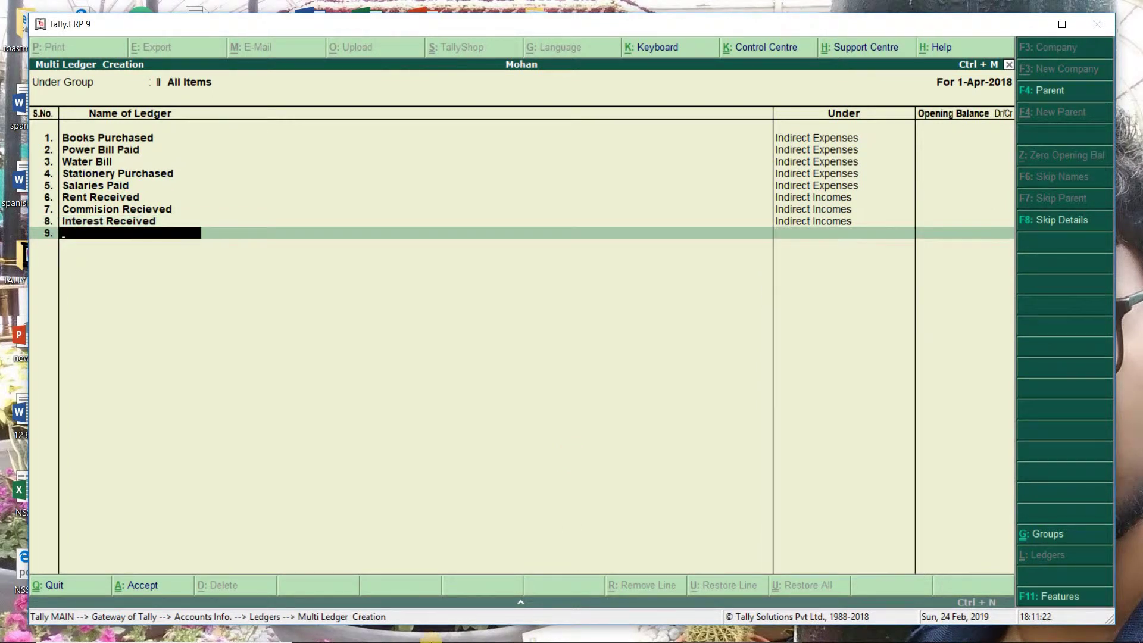
- Check the entry list in Word and add the ledger Petty Income under Indirect Incomes in Tally, without an opening balance
{"action": "mouse_move", "coordinate": [541, 633]}
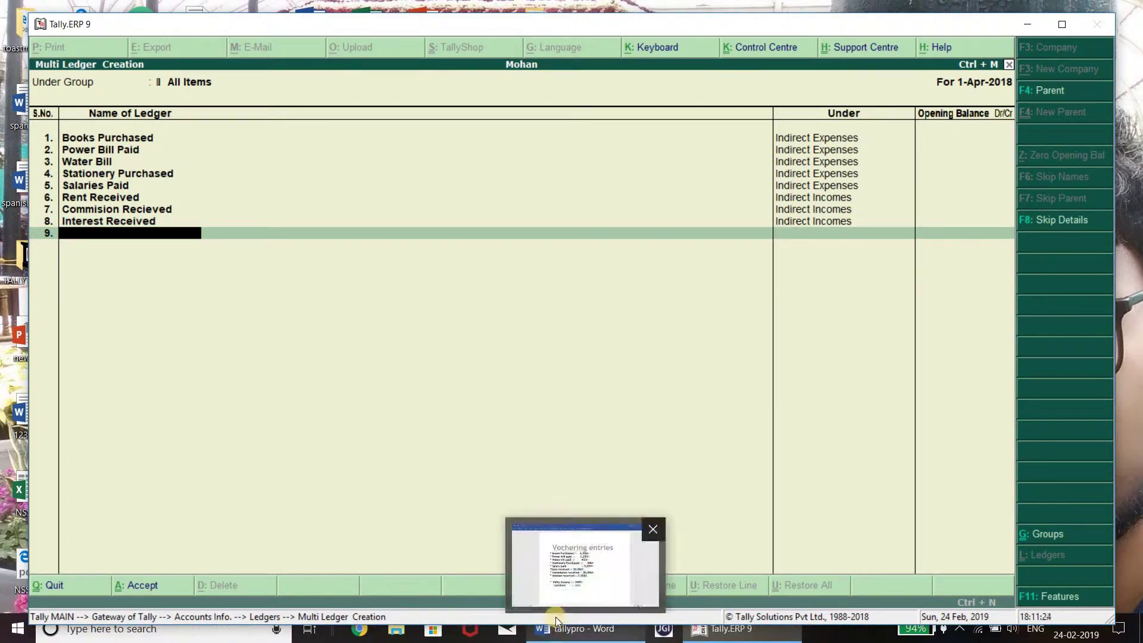
{"action": "mouse_move", "coordinate": [555, 601]}
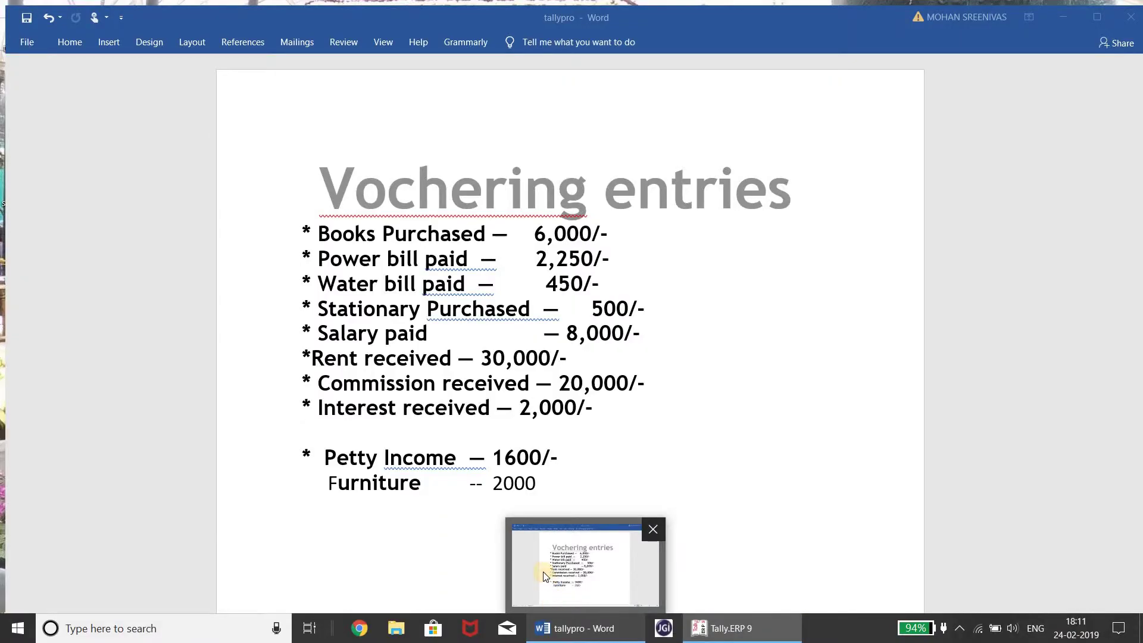
{"action": "type", "text": "P"}
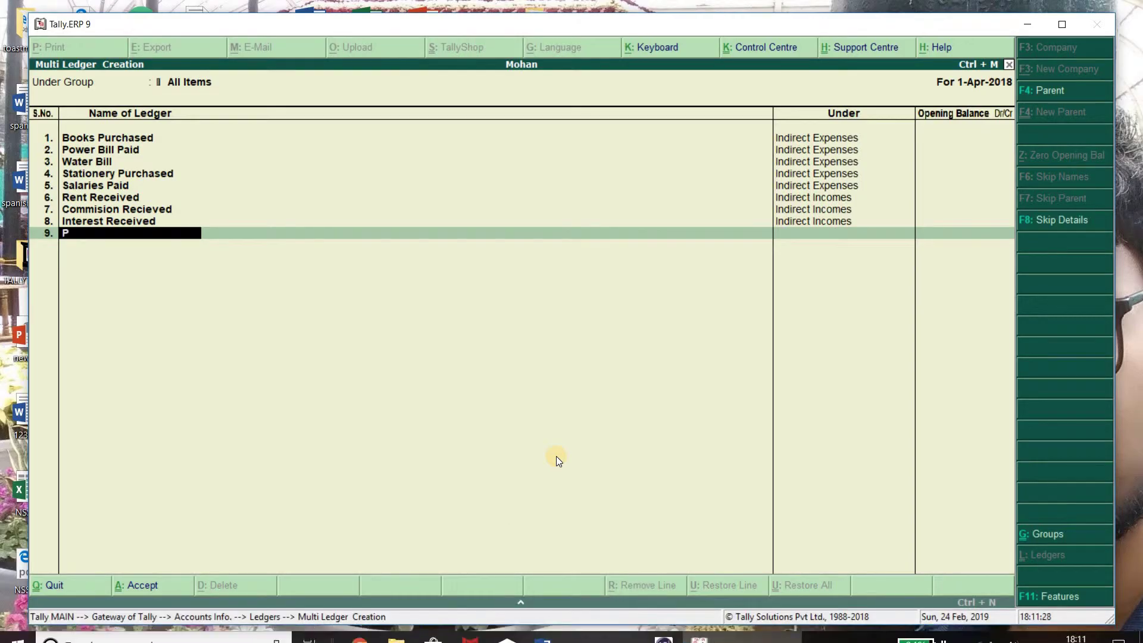
{"action": "type", "text": "etty incone"}
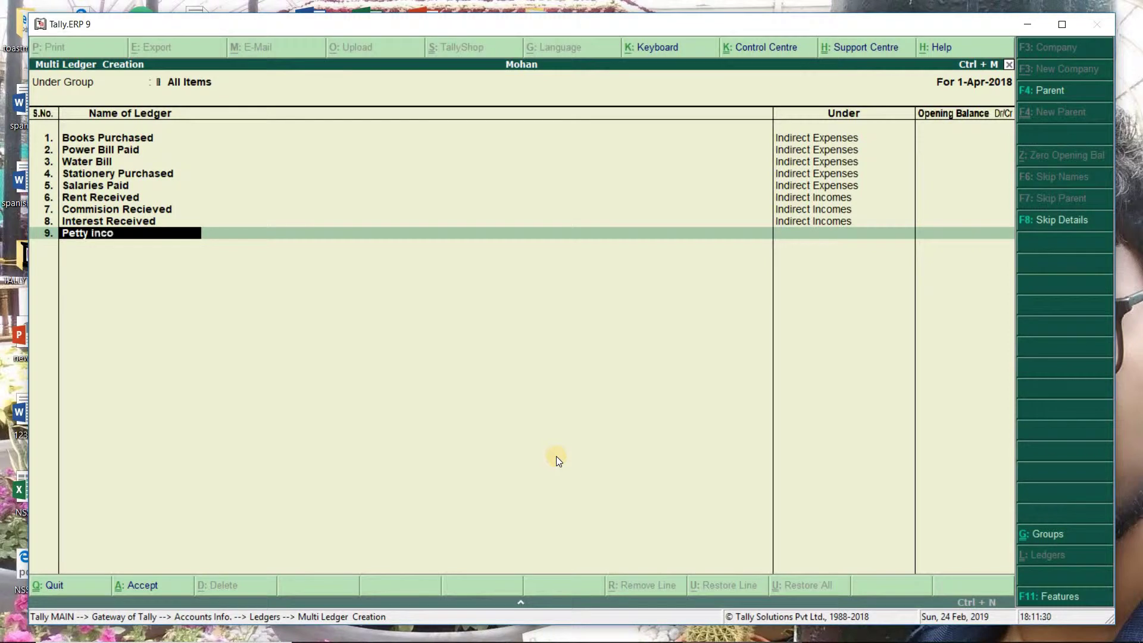
{"action": "key", "text": "Return"}
{"action": "key", "text": "BackSpace"}
{"action": "type", "text": "Petty income"}
{"action": "key", "text": "Return"}
{"action": "type", "text": "Indi"}
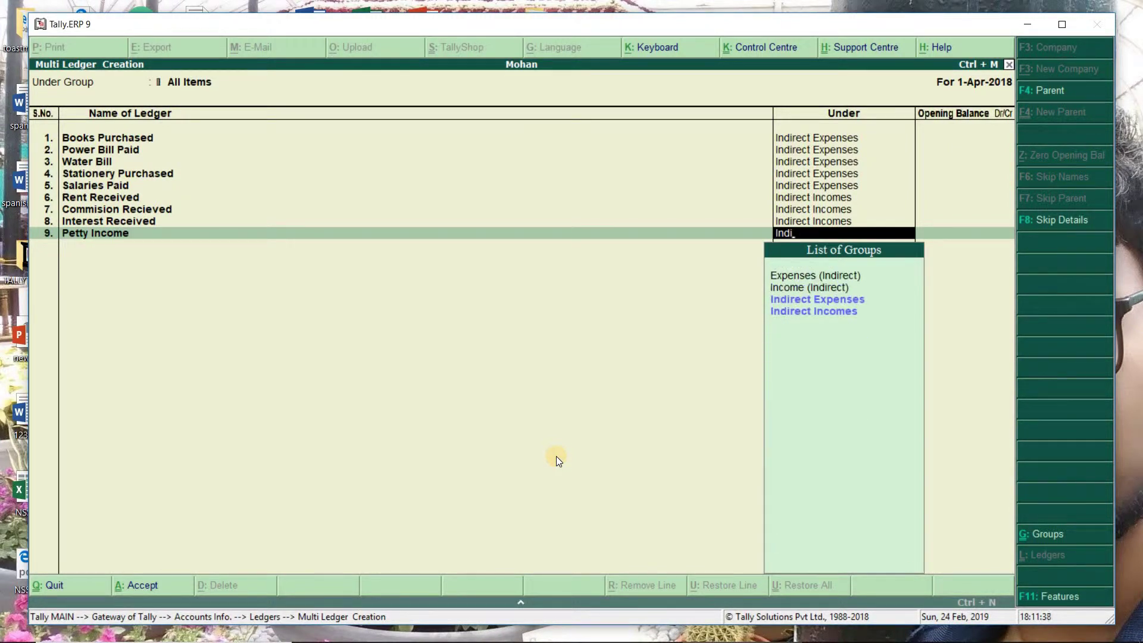
{"action": "key", "text": "Down"}
{"action": "key", "text": "Return"}
{"action": "key", "text": "Return"}
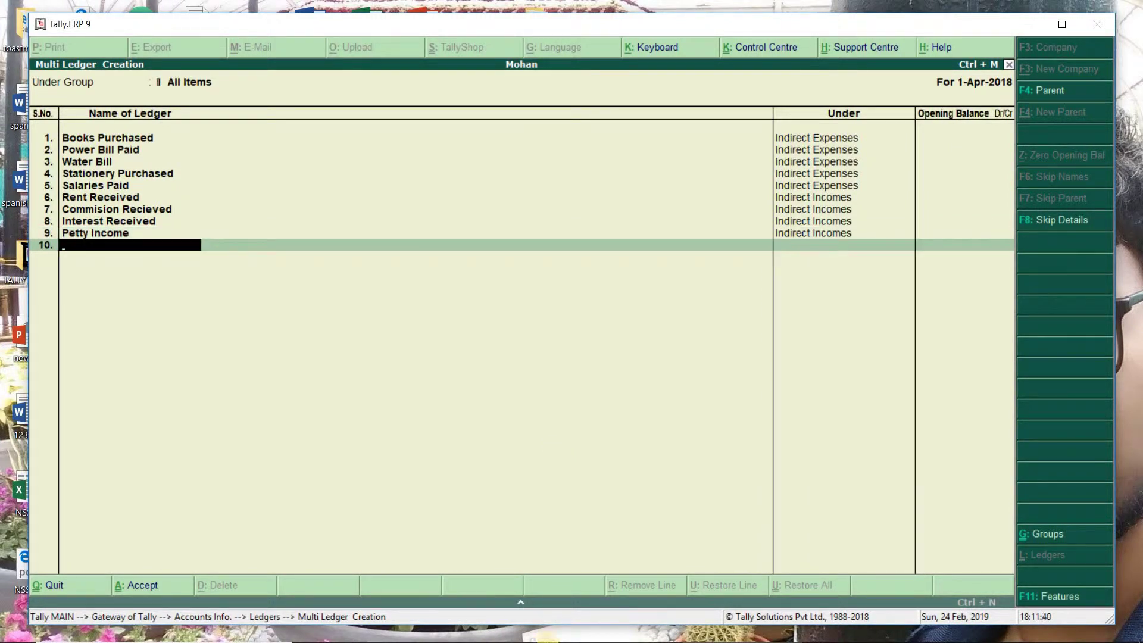
- Check the entry list in Word and add the ledger Furniture under Fixed Assets in Tally, without an opening balance
{"action": "left_click", "coordinate": [524, 632]}
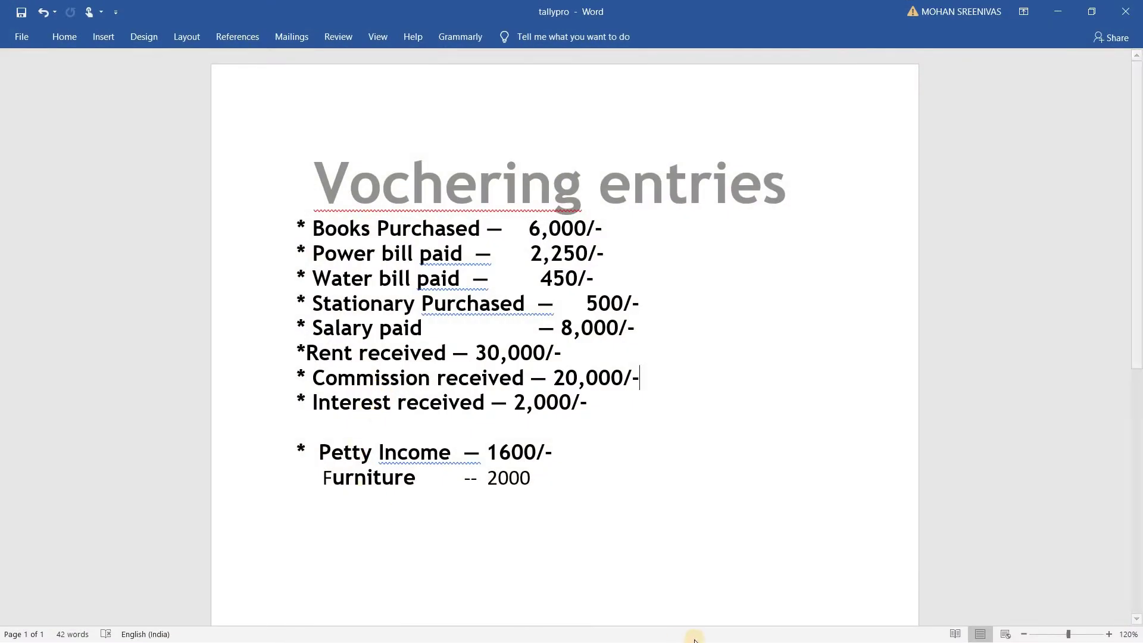
{"action": "left_click", "coordinate": [1065, 7]}
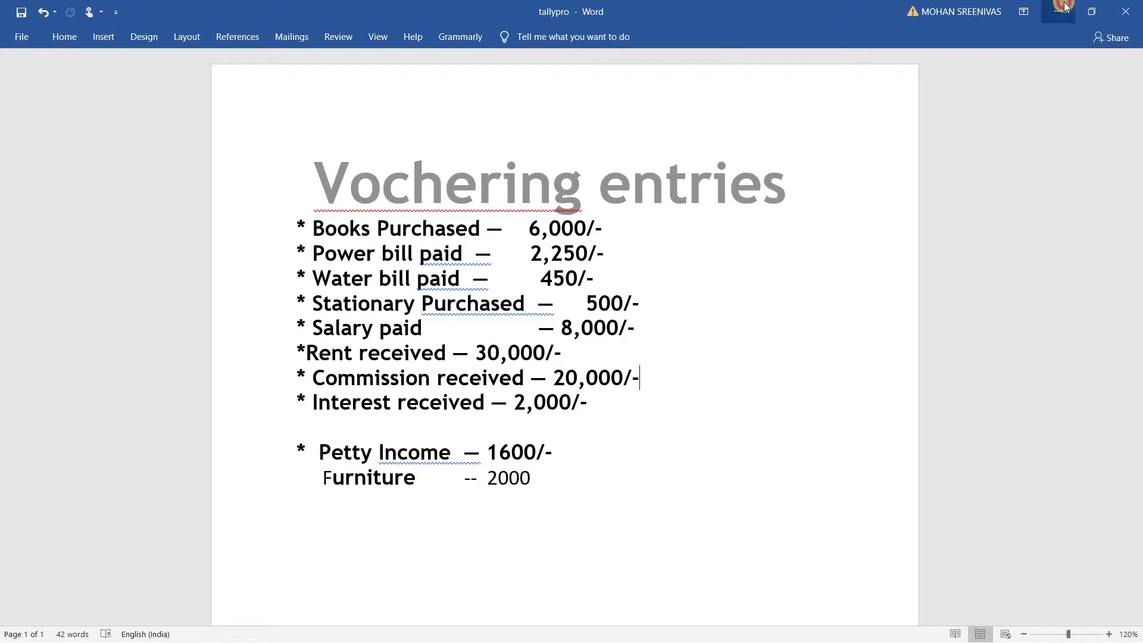
{"action": "type", "text": "Furn"}
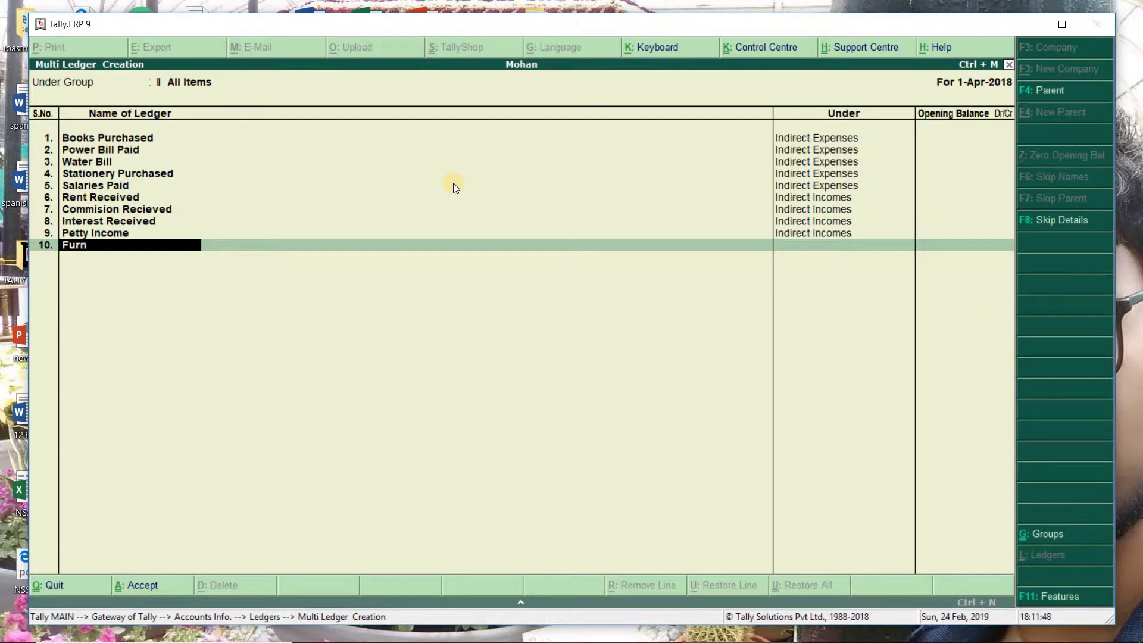
{"action": "type", "text": "iture"}
{"action": "key", "text": "Return"}
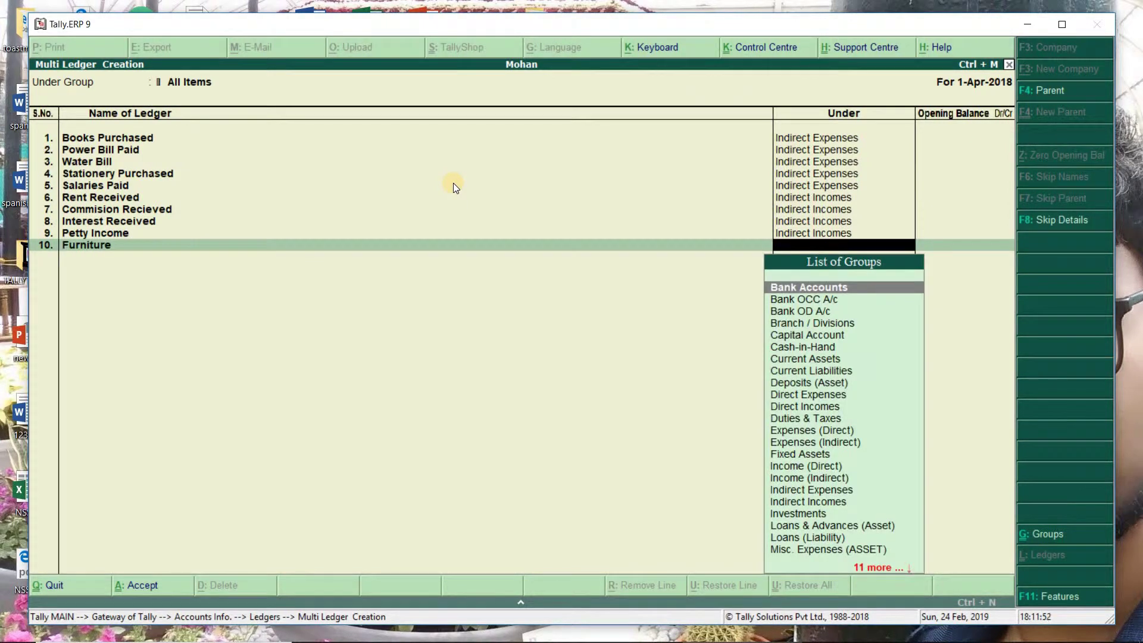
{"action": "type", "text": "Fix"}
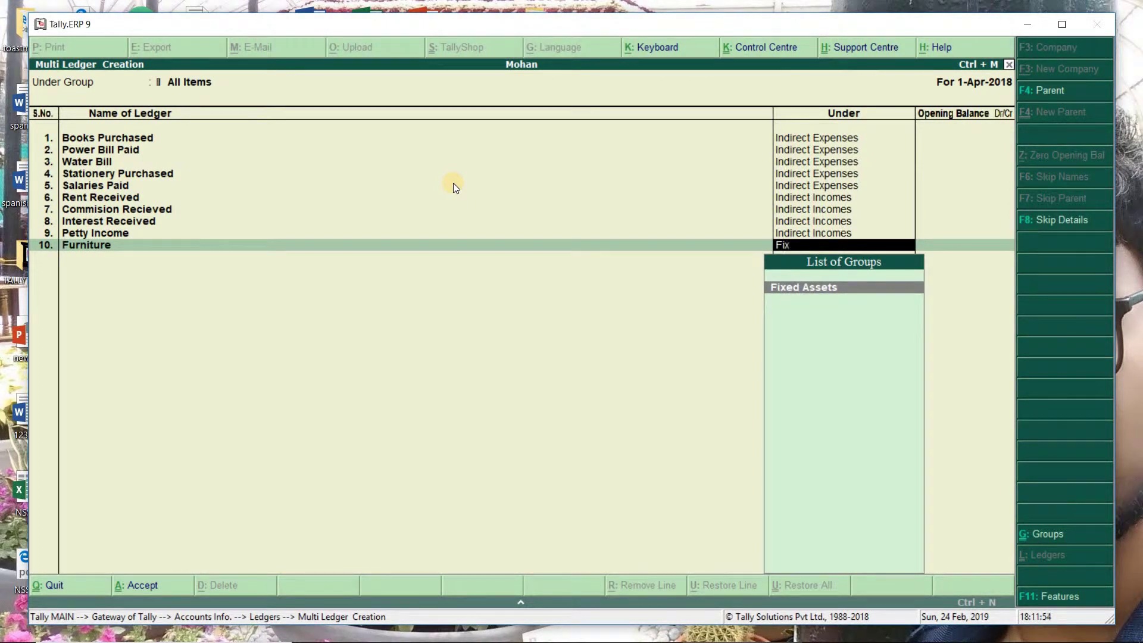
{"action": "key", "text": "Return"}
{"action": "key", "text": "Return"}
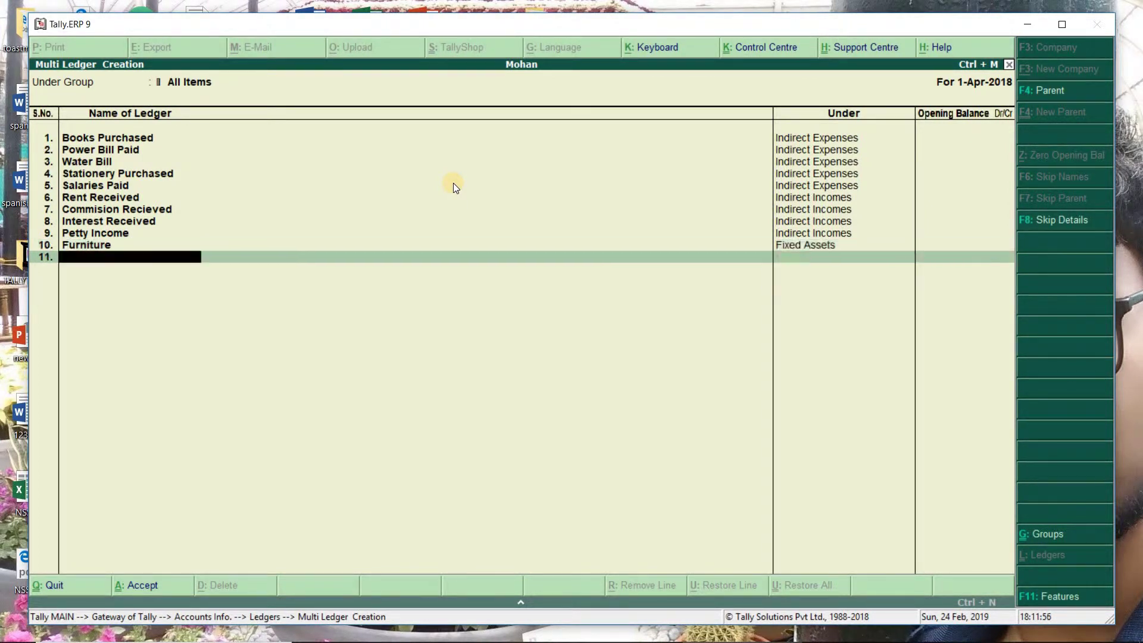
- End the ledger list, accept the multiple ledger creation and return to the Gateway of Tally
{"action": "key", "text": "Return"}
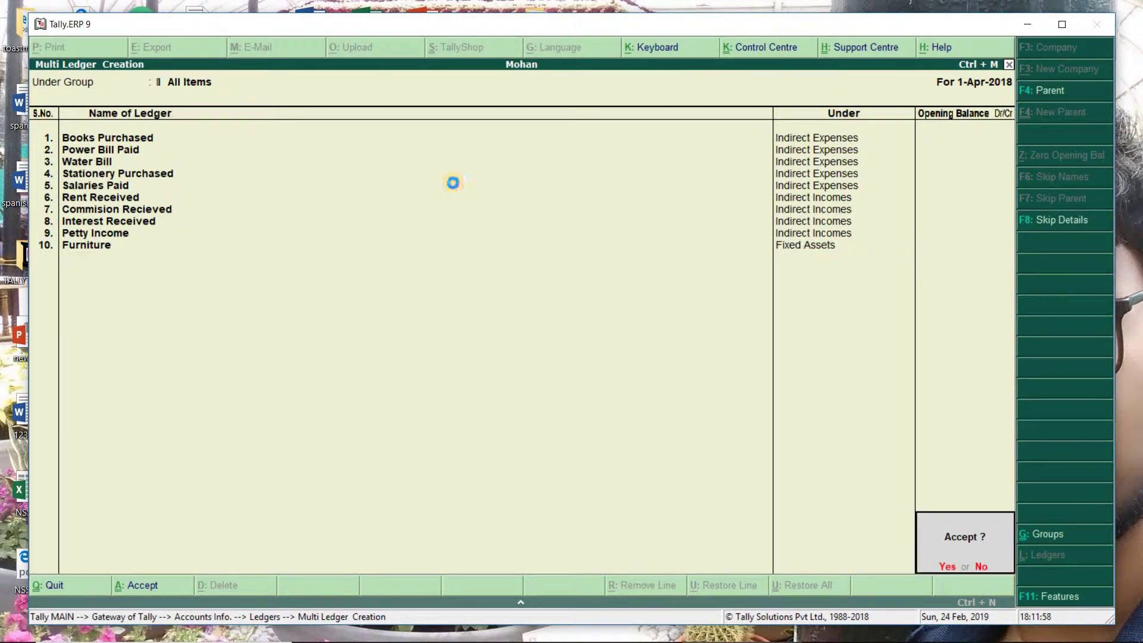
{"action": "key", "text": "Return"}
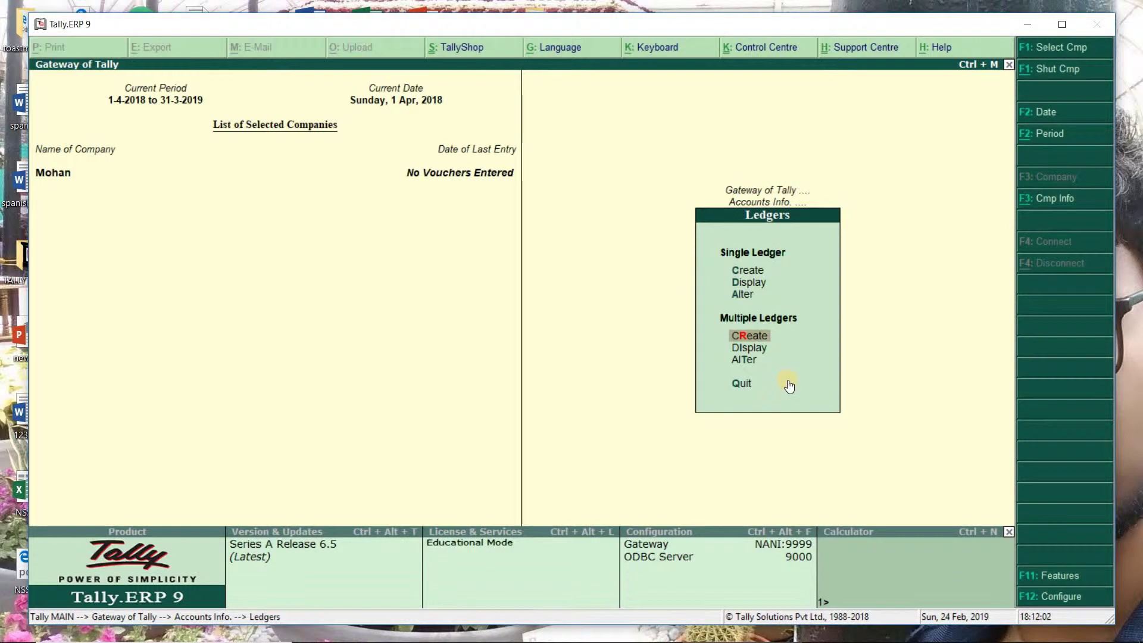
{"action": "key", "text": "Escape"}
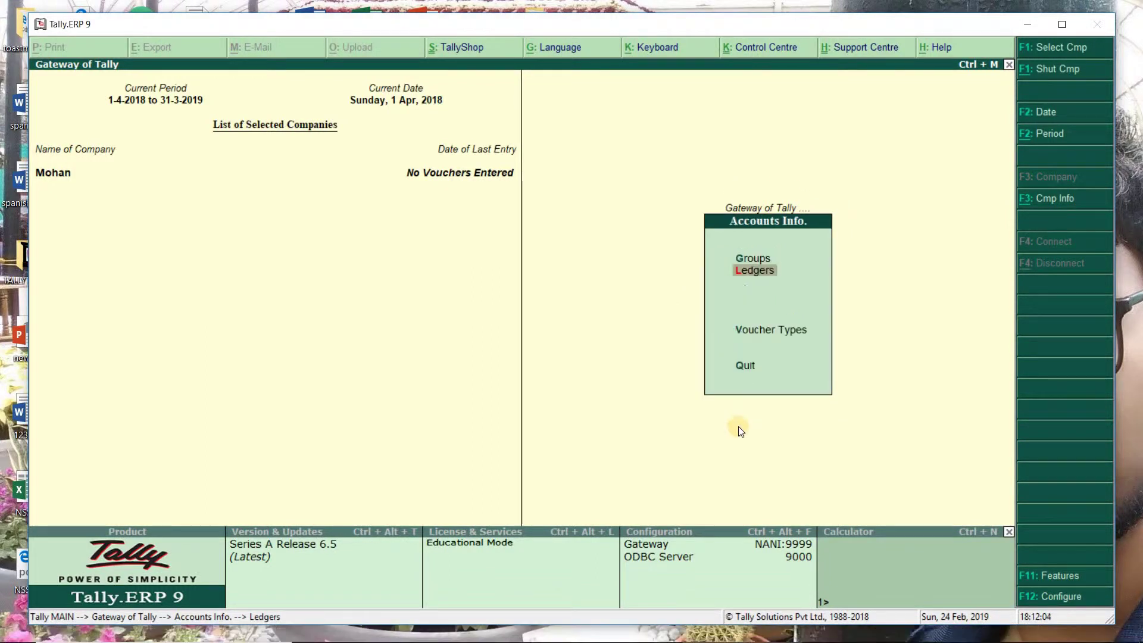
{"action": "key", "text": "Escape"}
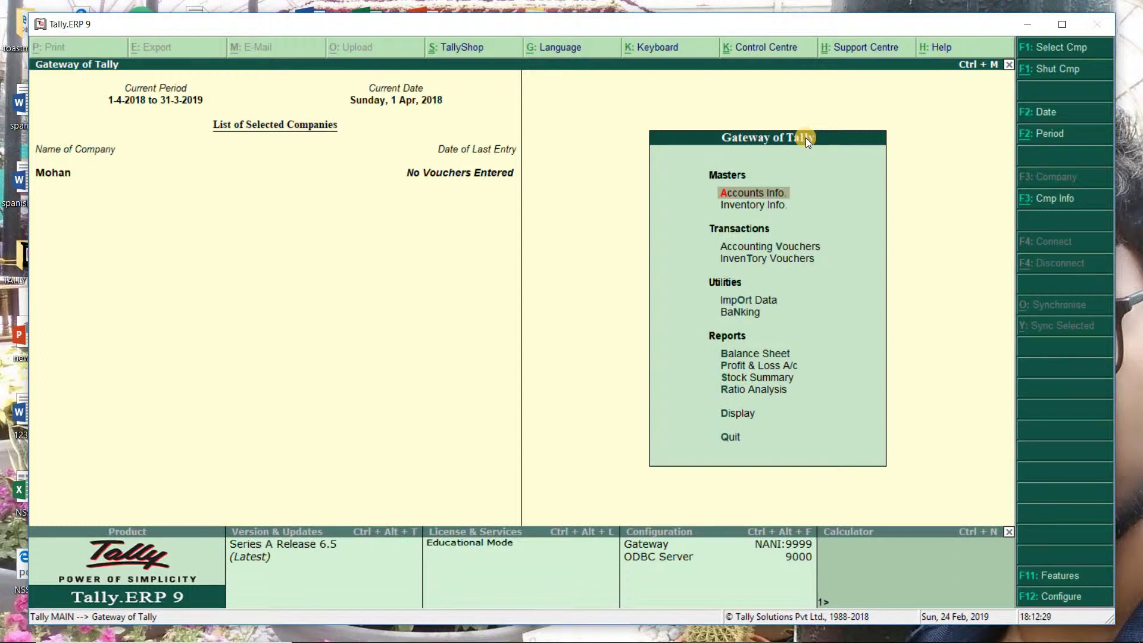
- Start a Receipt voucher in Accounting Voucher Creation and consult the entry list in Word
{"action": "left_click", "coordinate": [743, 244]}
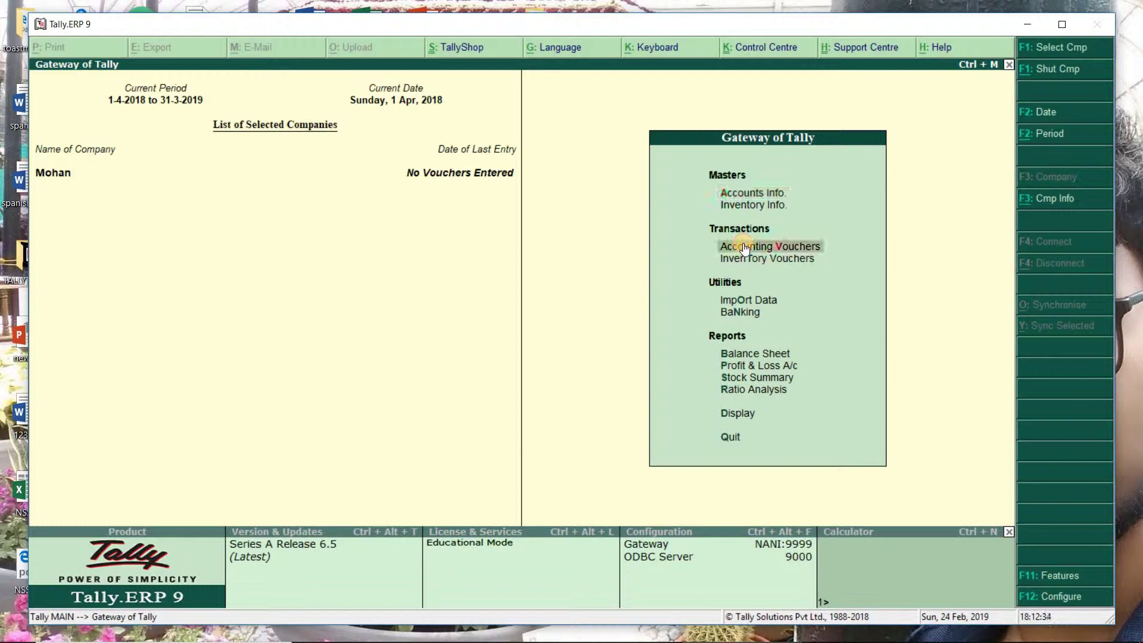
{"action": "left_click", "coordinate": [790, 247]}
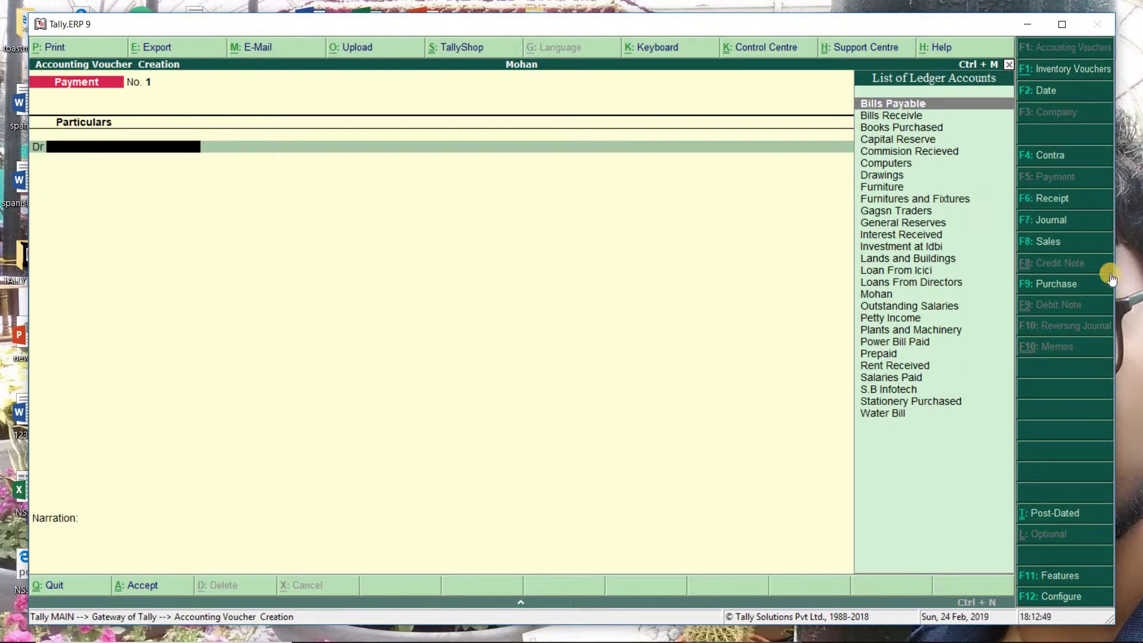
{"action": "left_click", "coordinate": [1071, 197]}
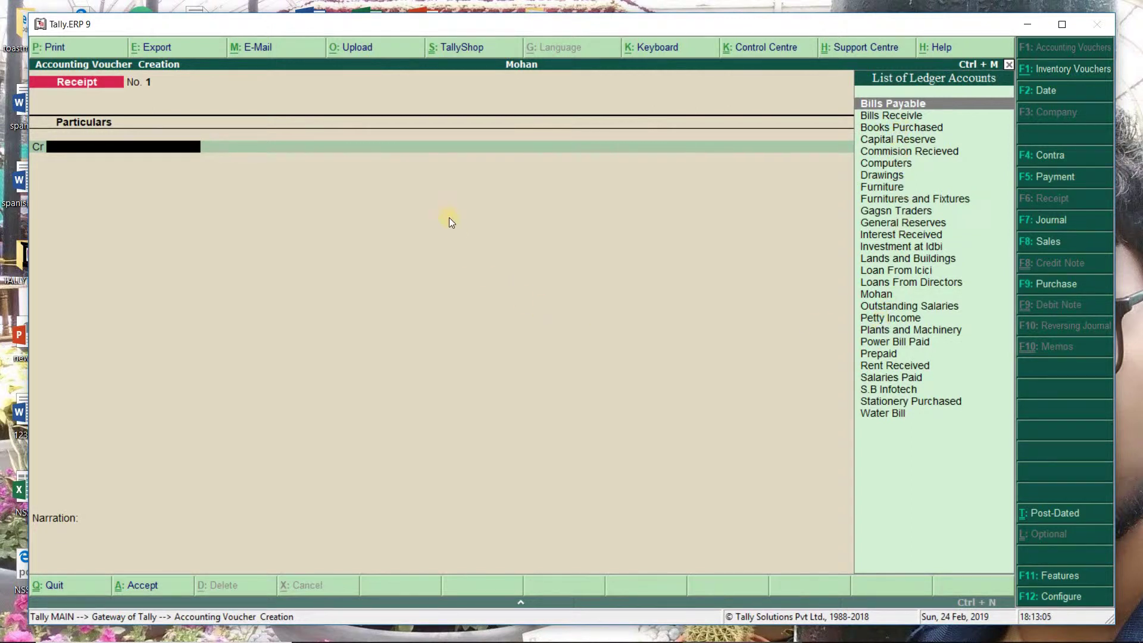
{"action": "mouse_move", "coordinate": [709, 640]}
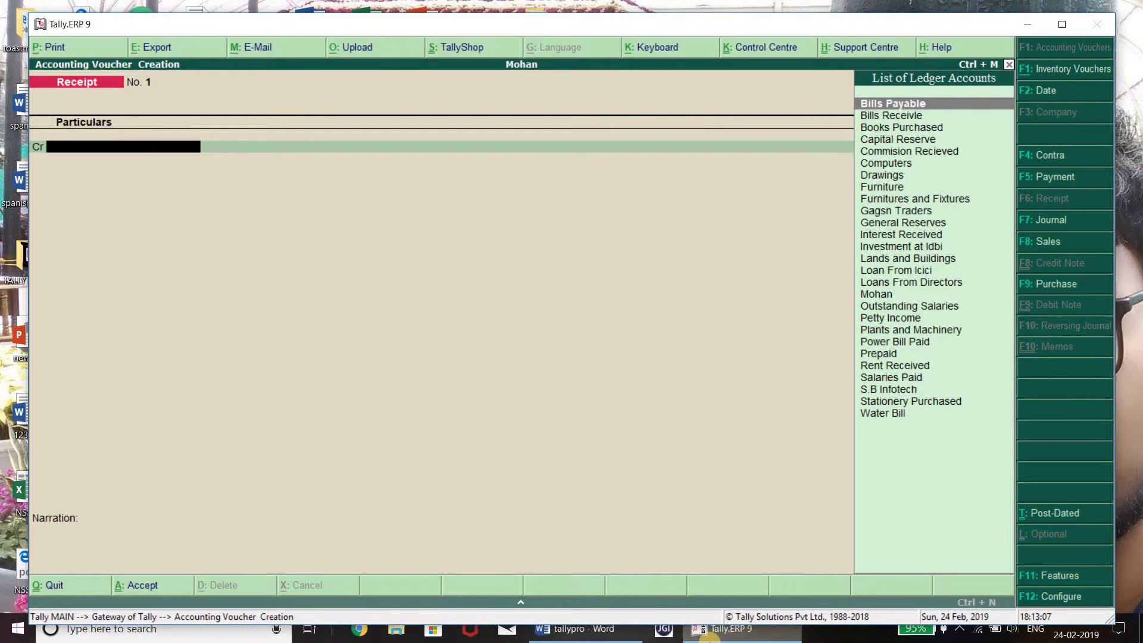
{"action": "mouse_move", "coordinate": [580, 628]}
{"action": "mouse_move", "coordinate": [604, 582]}
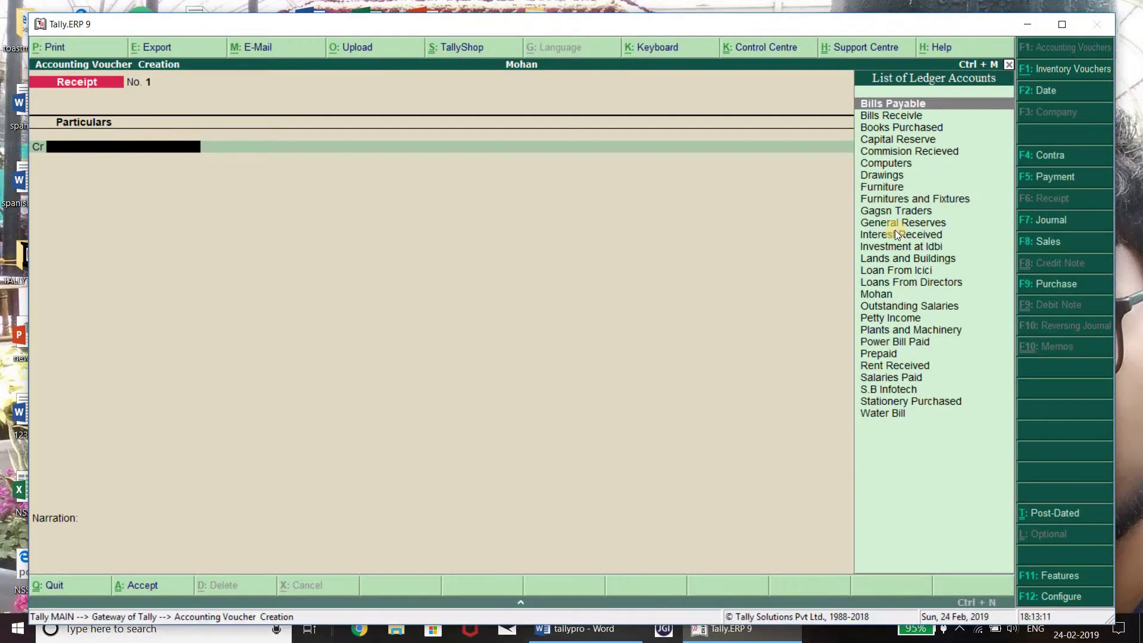
- Switch to a Payment voucher and debit Books Purchased with 6000, checking the amount in the Word entry list
{"action": "left_click", "coordinate": [1058, 175]}
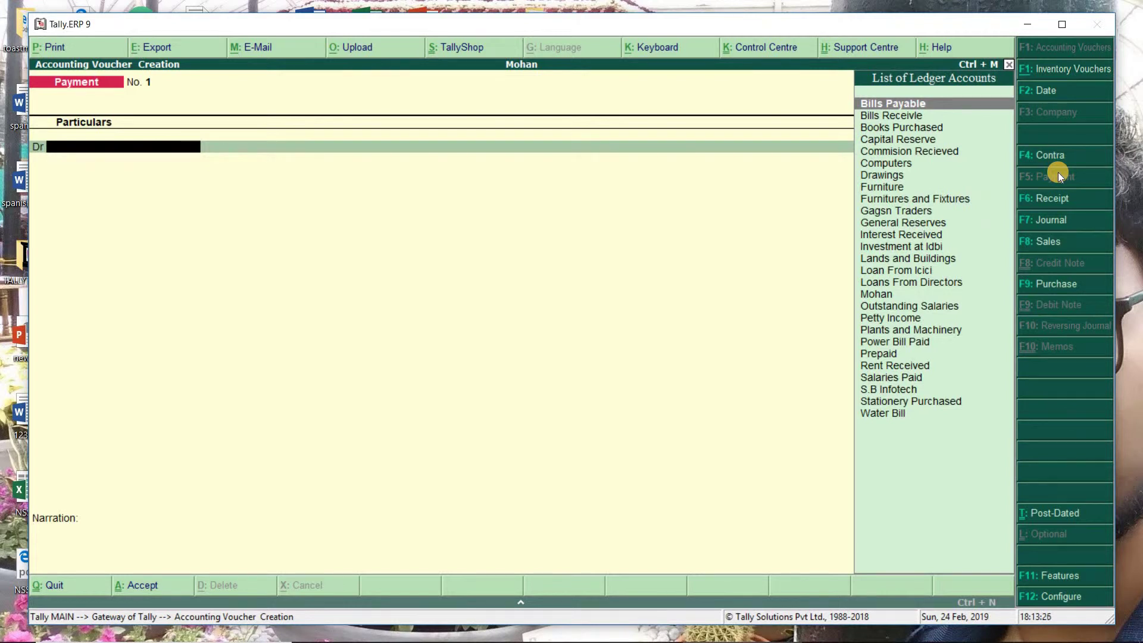
{"action": "type", "text": "Books"}
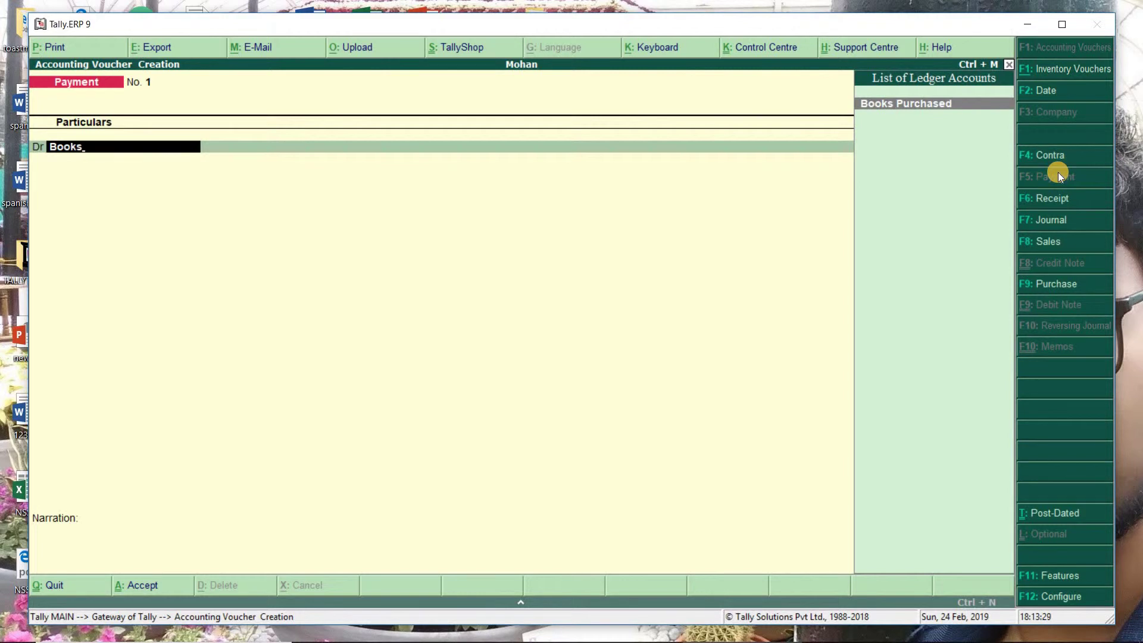
{"action": "key", "text": "Return"}
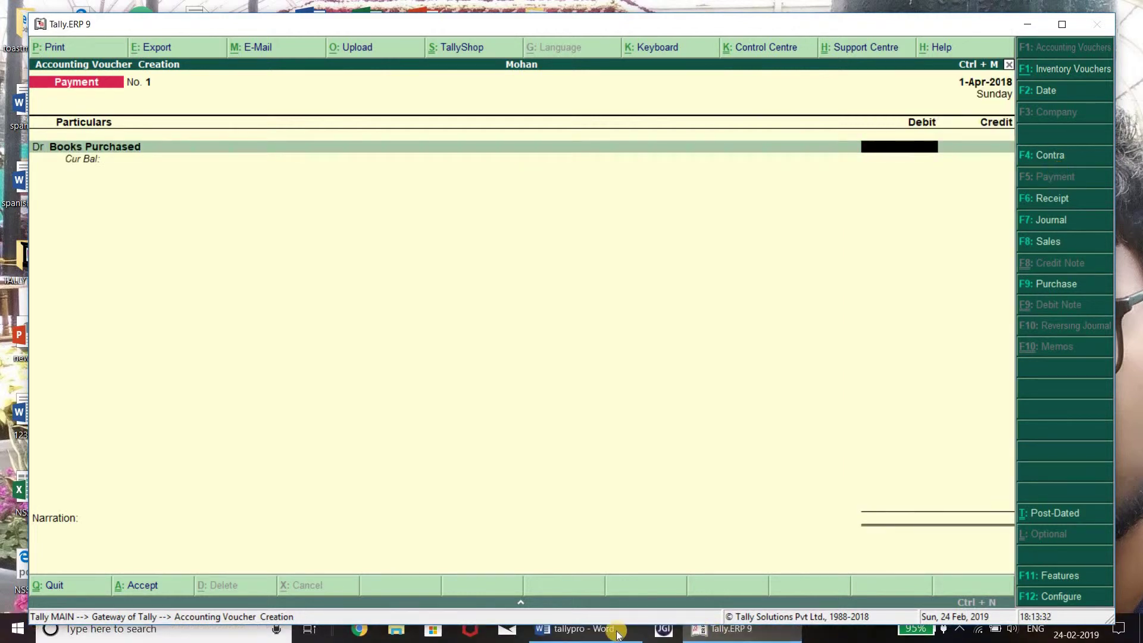
{"action": "left_click", "coordinate": [612, 594]}
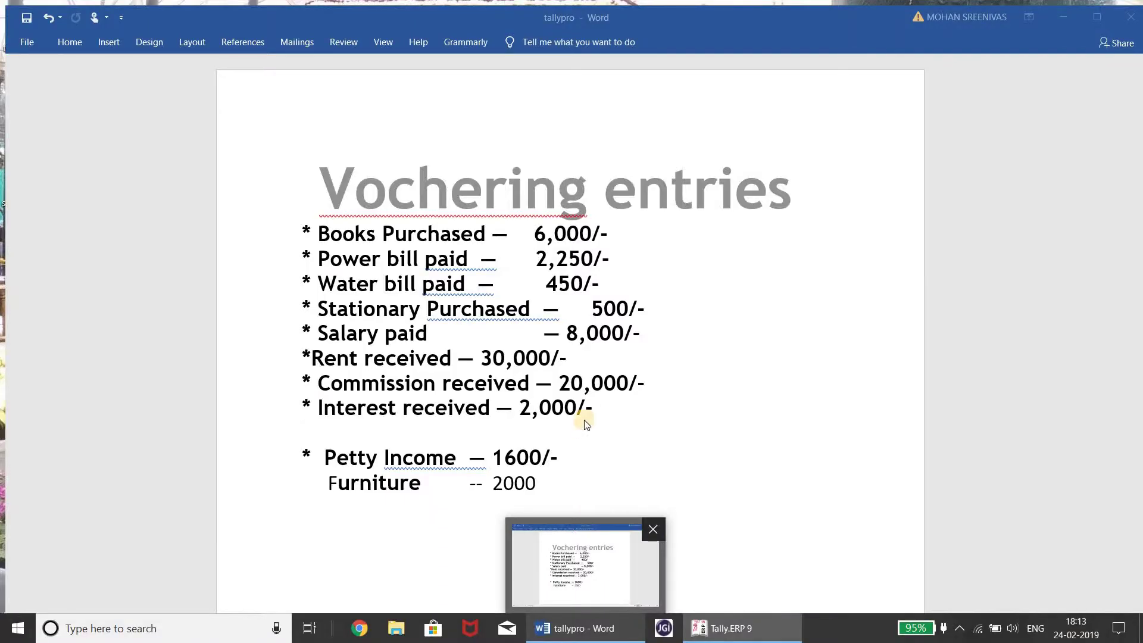
{"action": "type", "text": "000"}
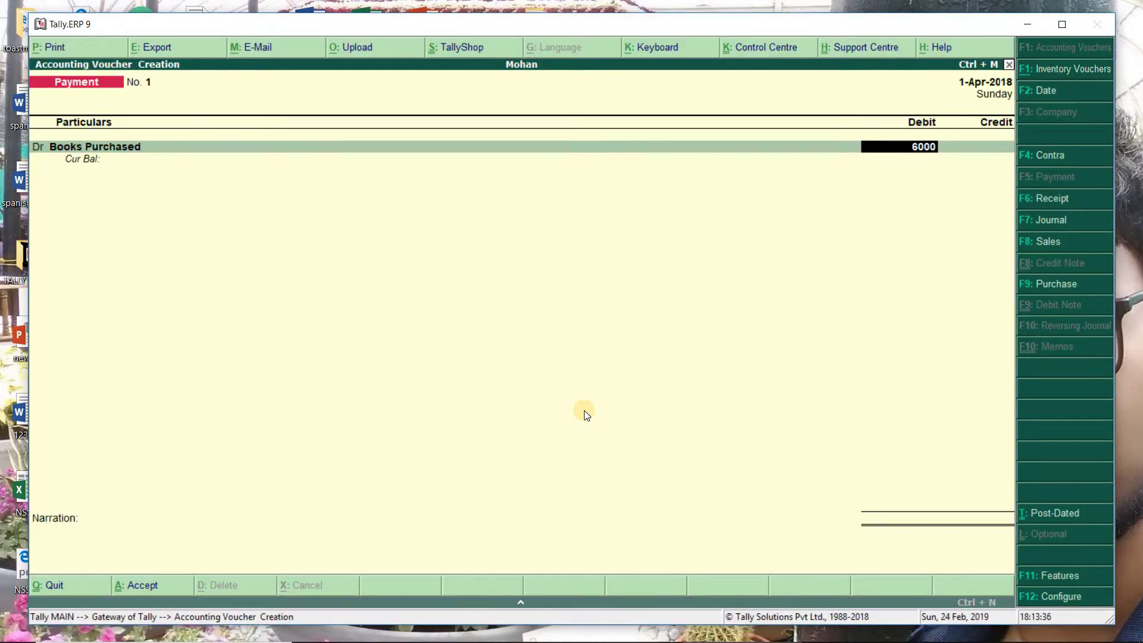
{"action": "key", "text": "Return"}
{"action": "key", "text": "Return"}
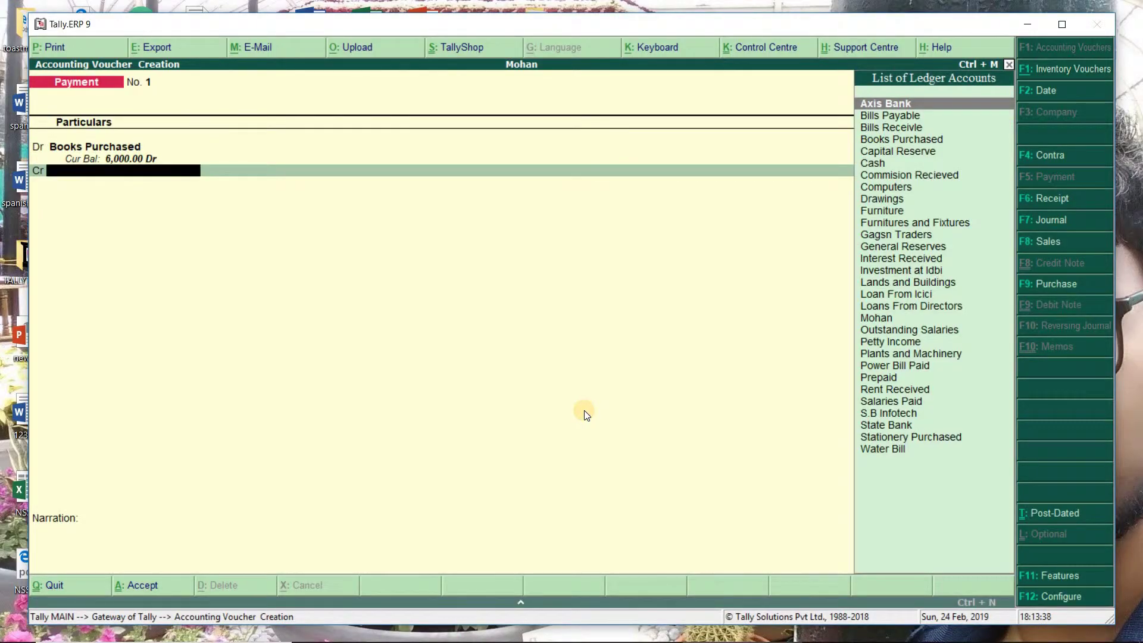
- Credit Cash with 6,000.00, enter the narration "being books purchsed with cash" and accept the books payment voucher
{"action": "type", "text": "Cash"}
{"action": "key", "text": "Return"}
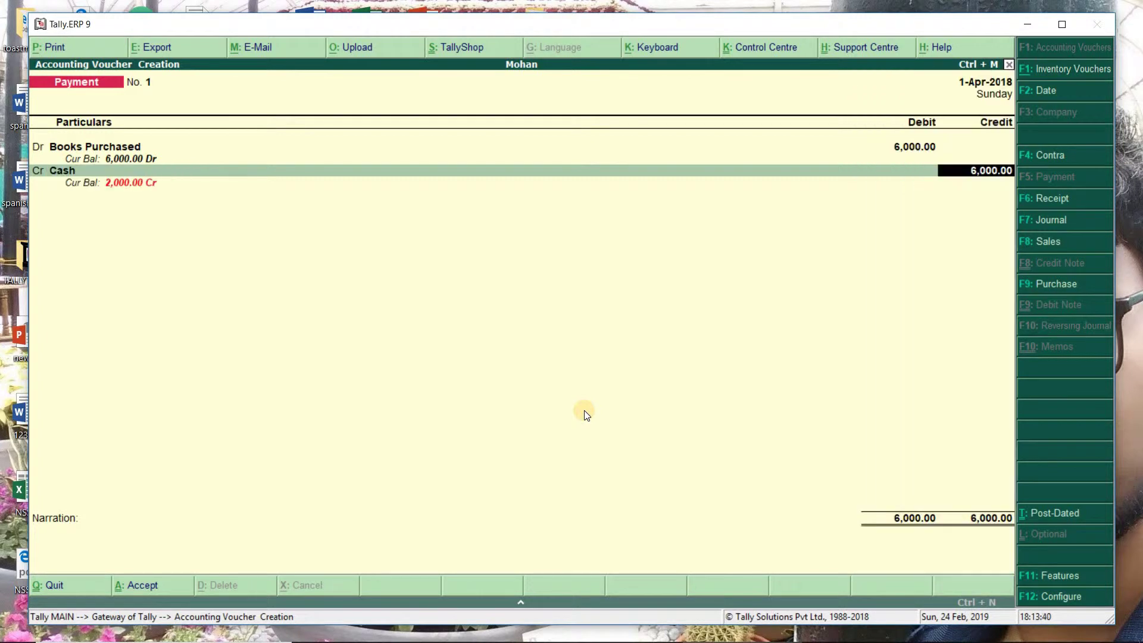
{"action": "key", "text": "Return"}
{"action": "key", "text": "Return"}
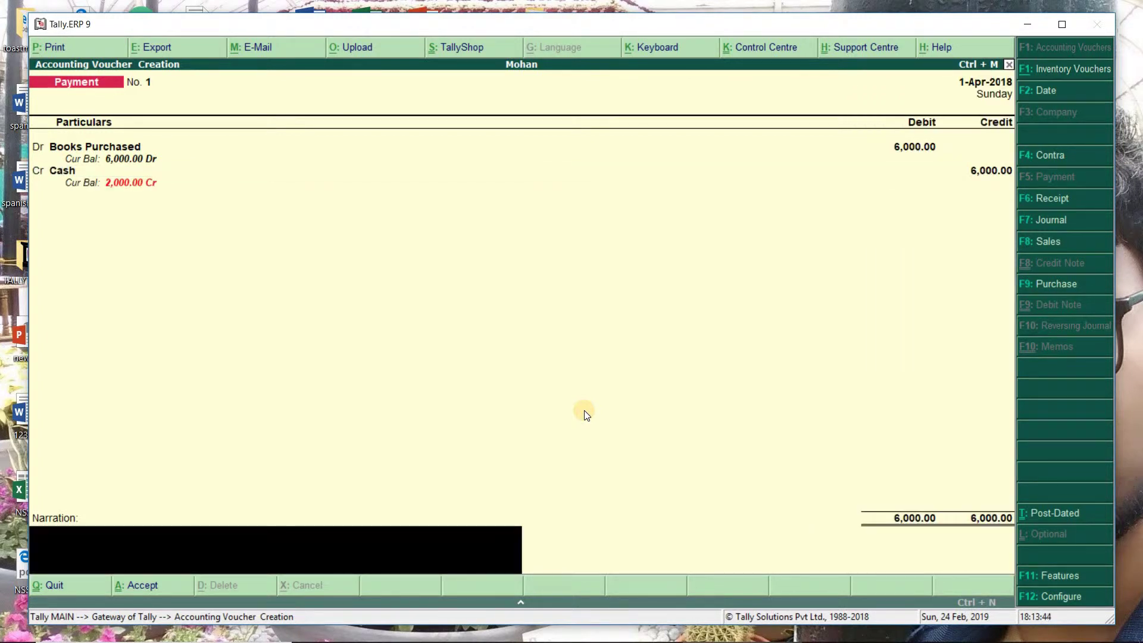
{"action": "type", "text": "being books purchsed "}
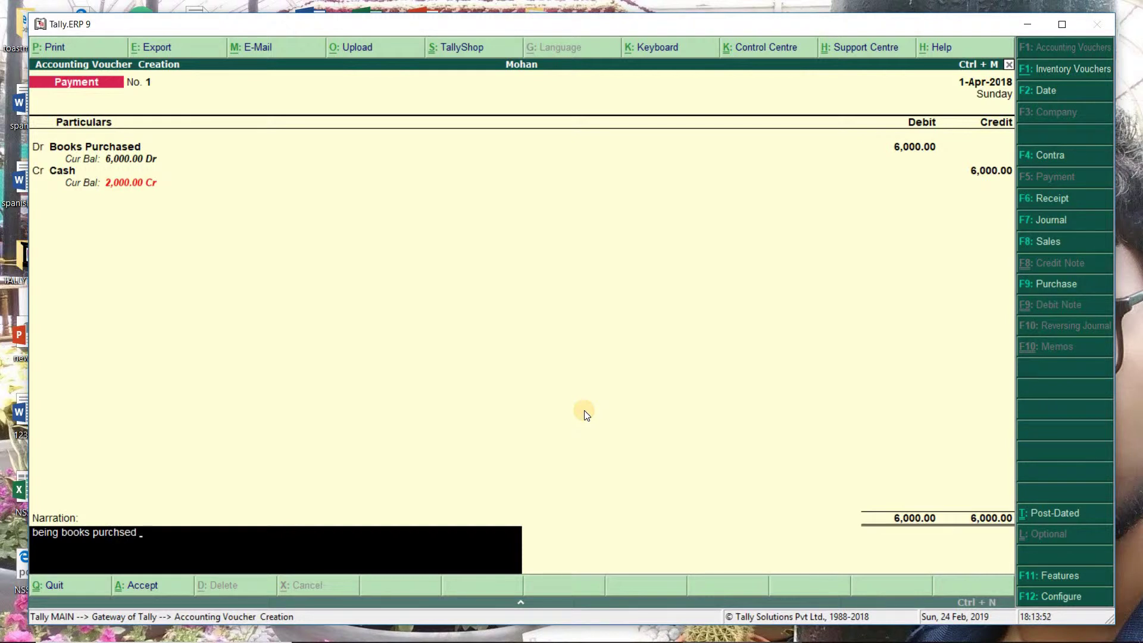
{"action": "type", "text": "with cash"}
{"action": "key", "text": "Return"}
{"action": "key", "text": "Return"}
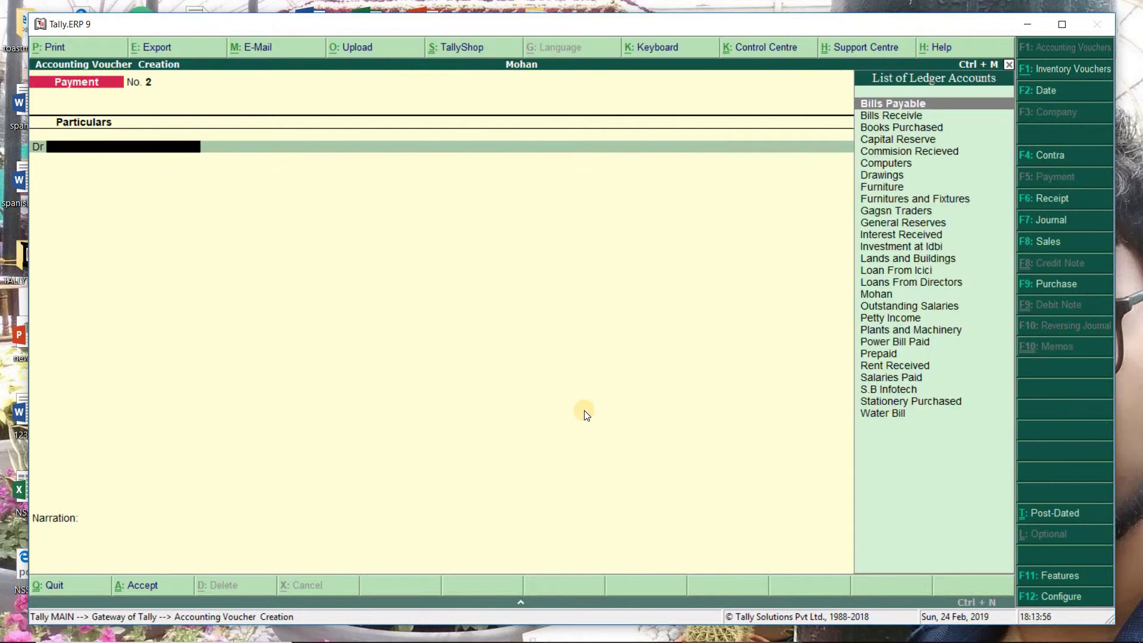
{"action": "mouse_move", "coordinate": [568, 629]}
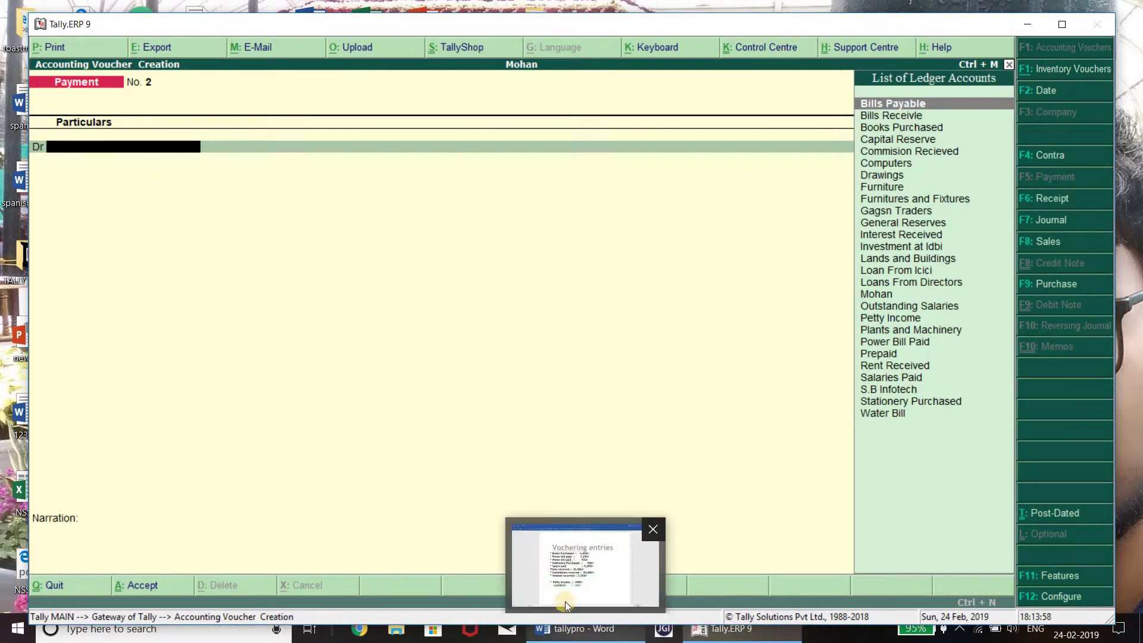
{"action": "mouse_move", "coordinate": [565, 598]}
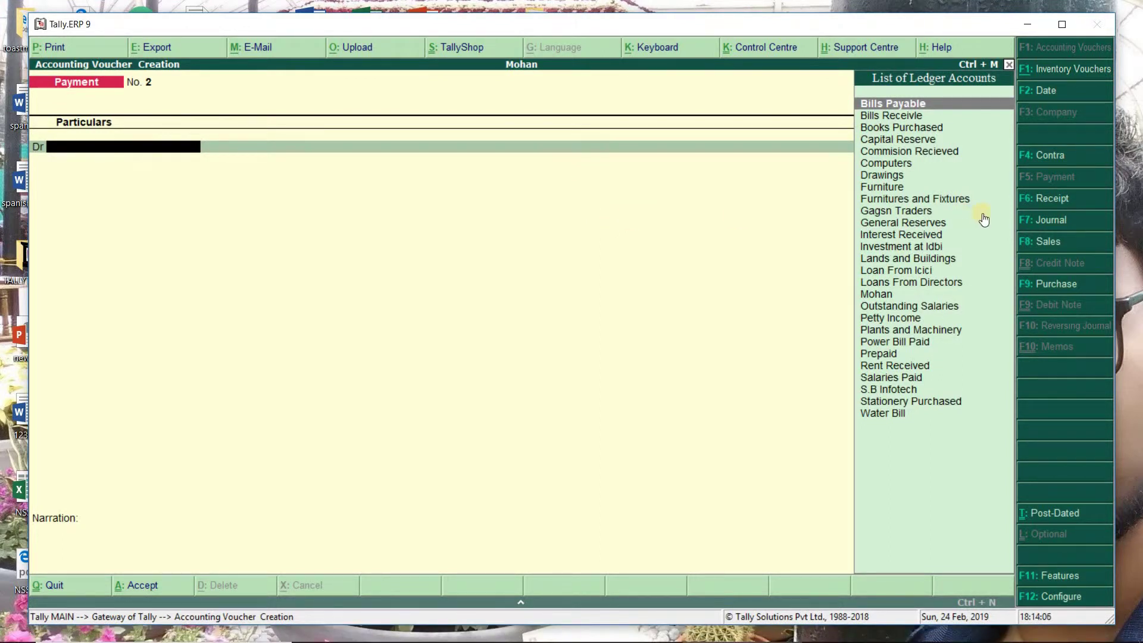
{"action": "left_click", "coordinate": [1042, 202]}
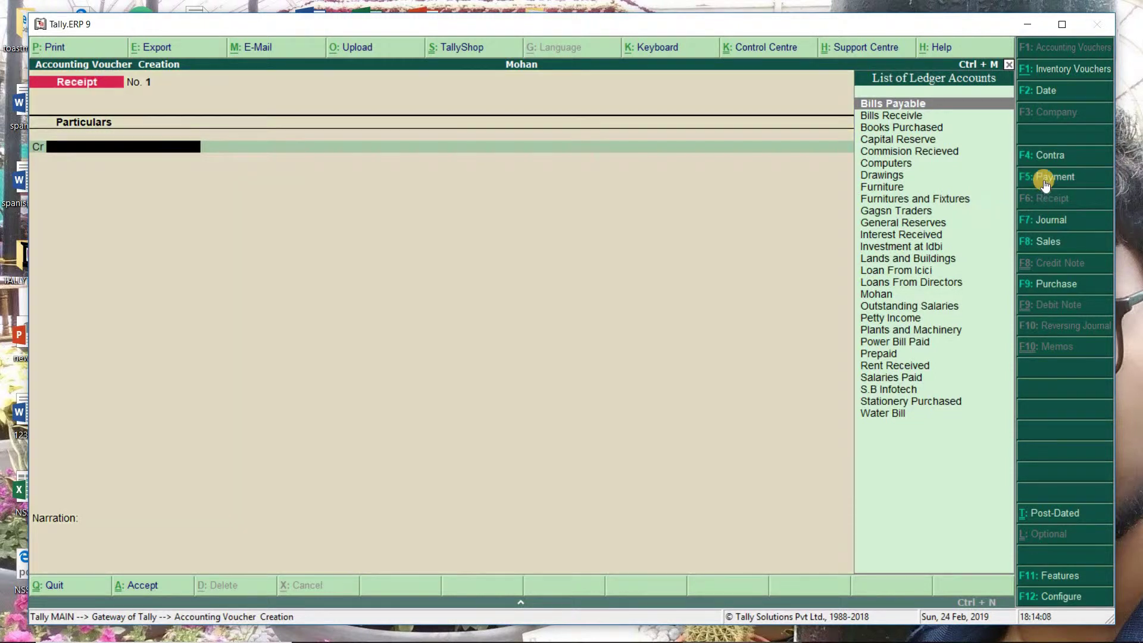
{"action": "left_click", "coordinate": [1045, 179]}
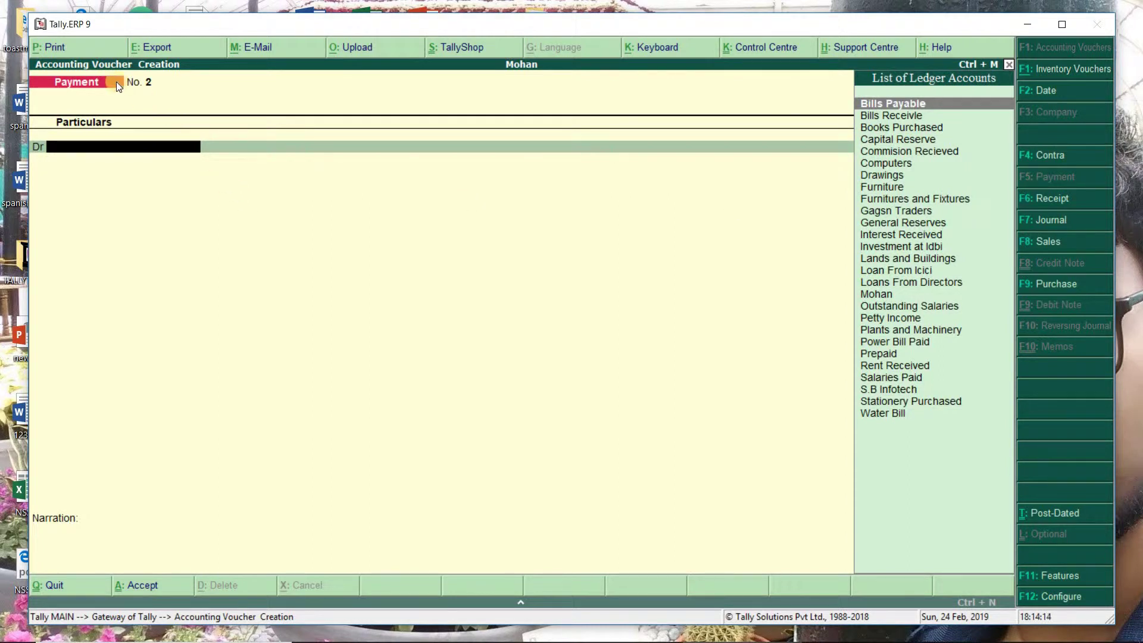
{"action": "left_click", "coordinate": [1060, 202]}
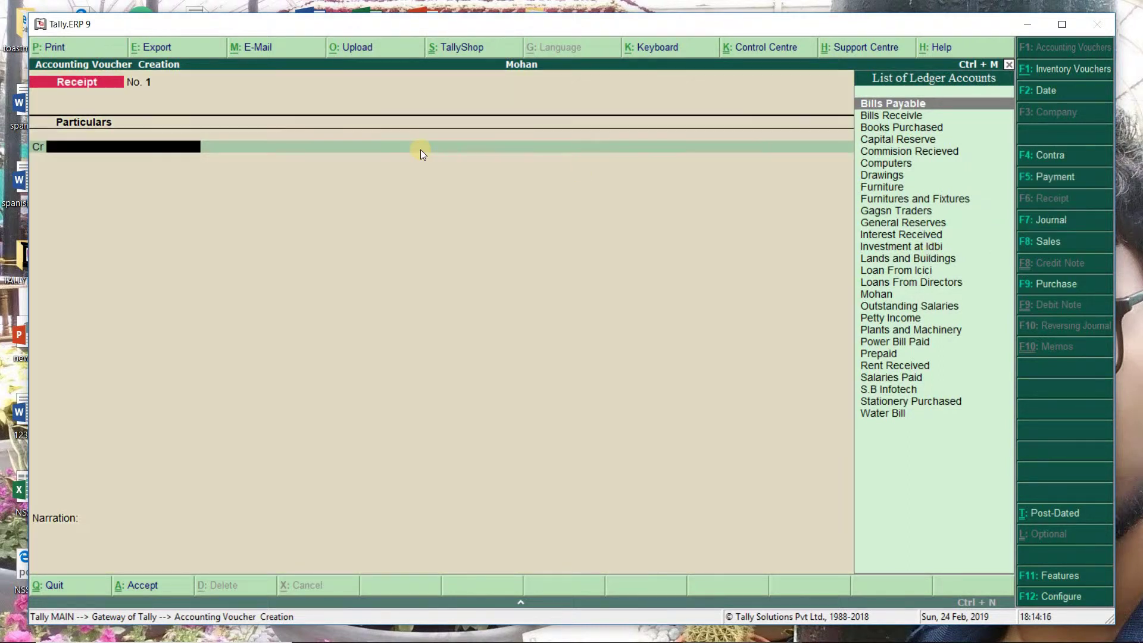
{"action": "left_click", "coordinate": [1068, 179]}
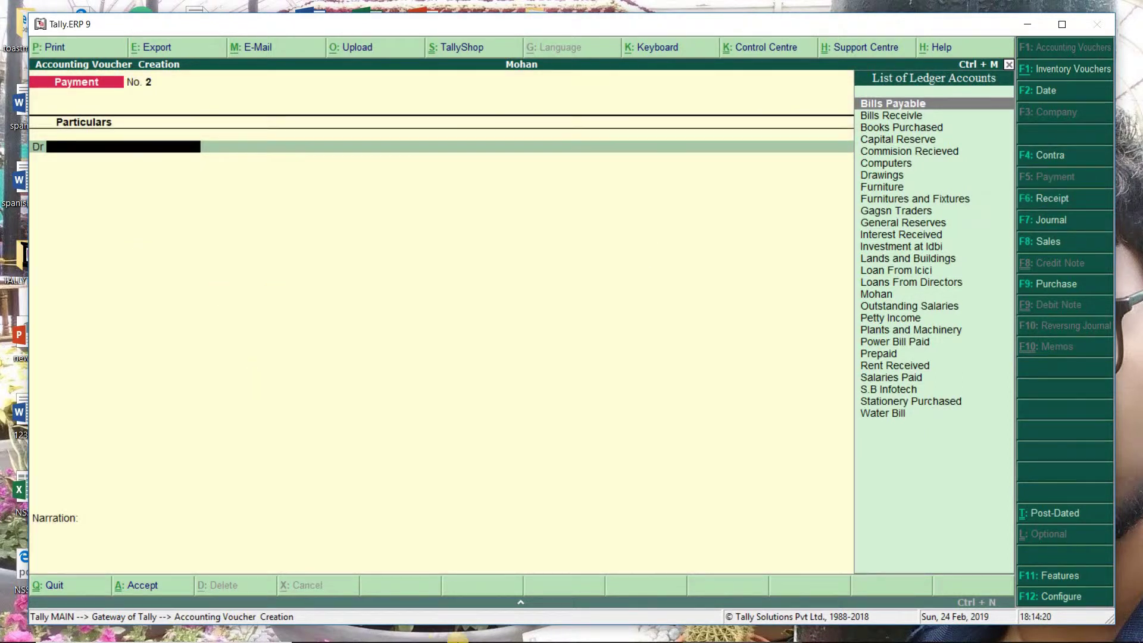
- Check the entry list in Word and debit Power Bill Paid with 2250 in the new Payment voucher
{"action": "mouse_move", "coordinate": [524, 638]}
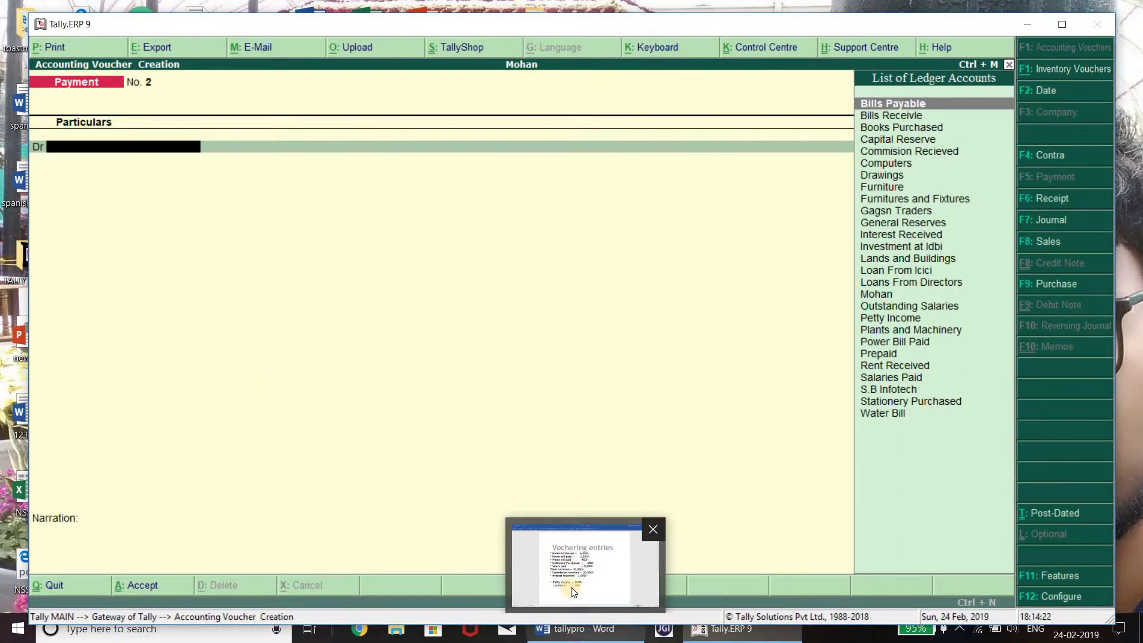
{"action": "mouse_move", "coordinate": [573, 591]}
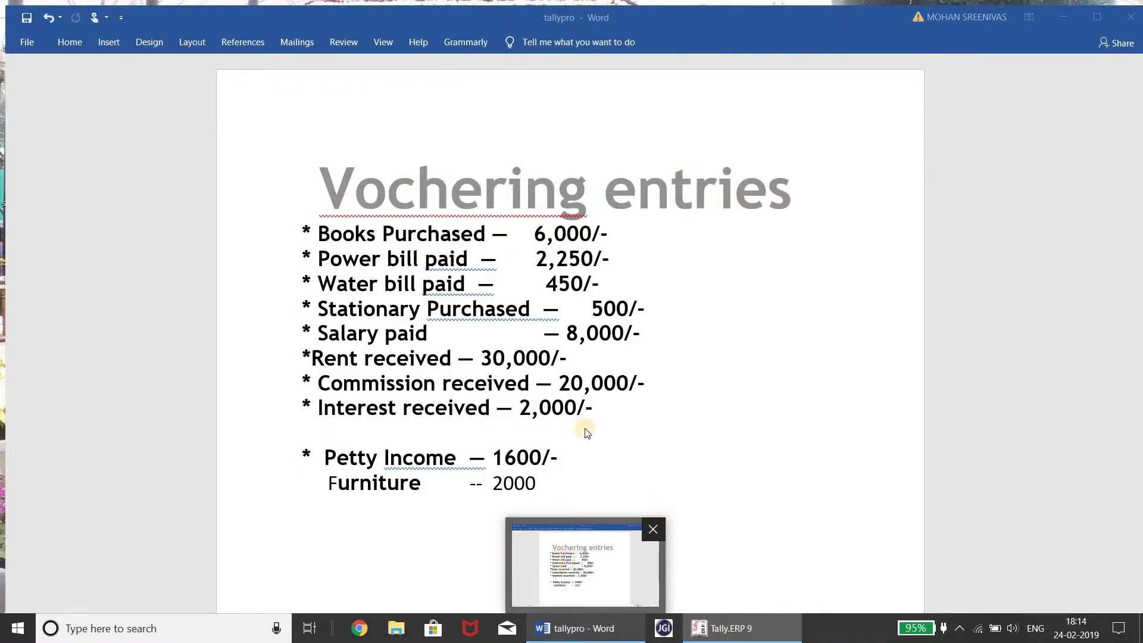
{"action": "type", "text": "o"}
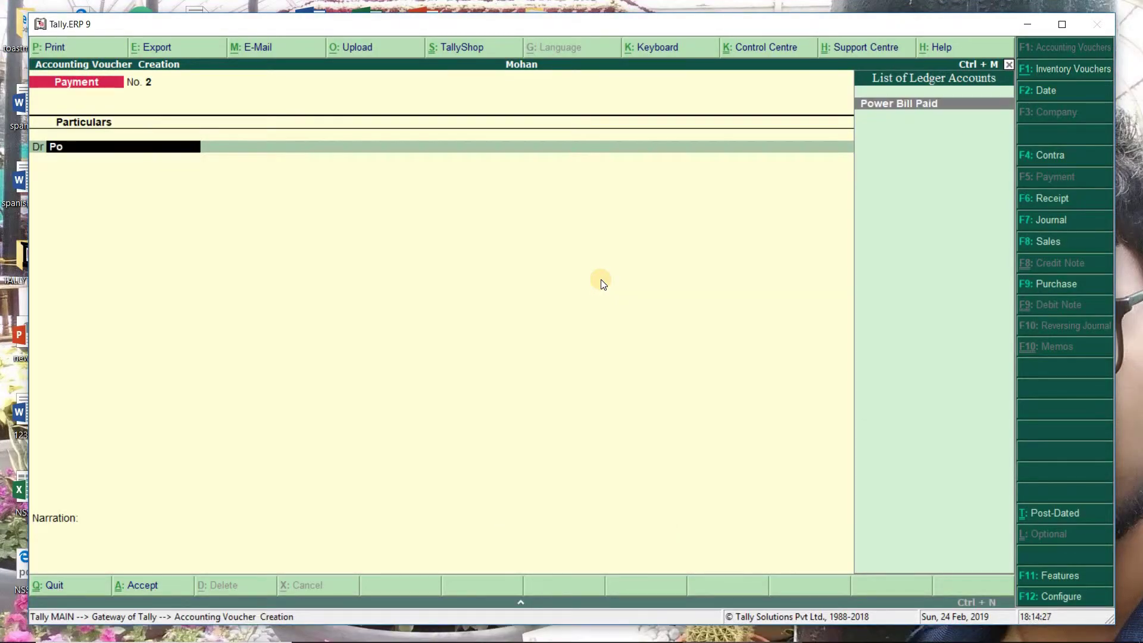
{"action": "type", "text": "wer bill"}
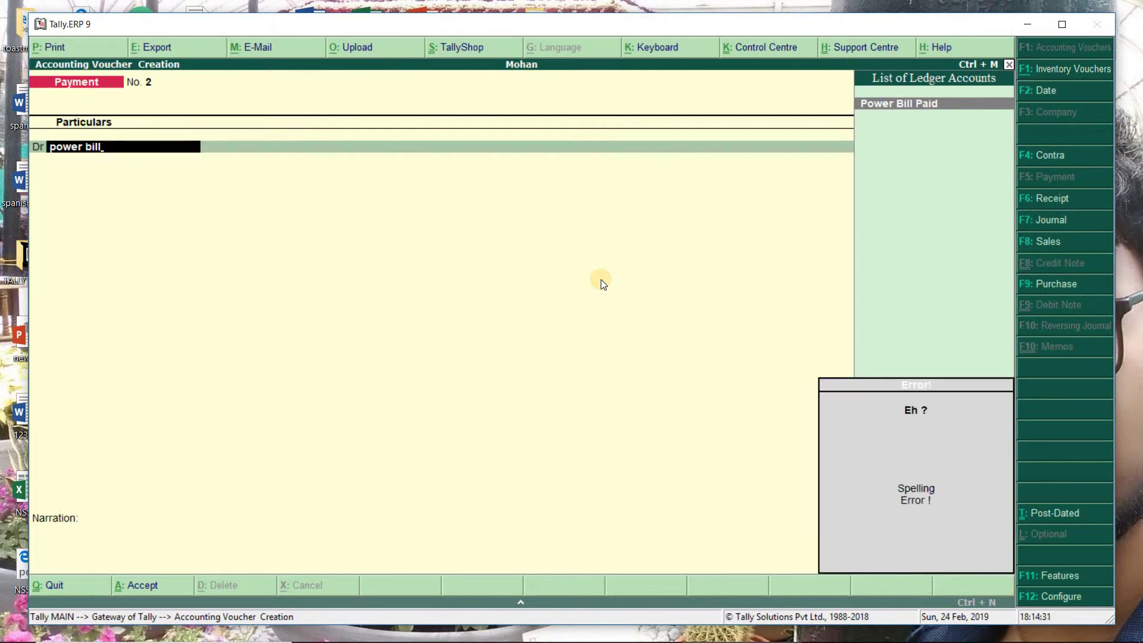
{"action": "key", "text": "Return"}
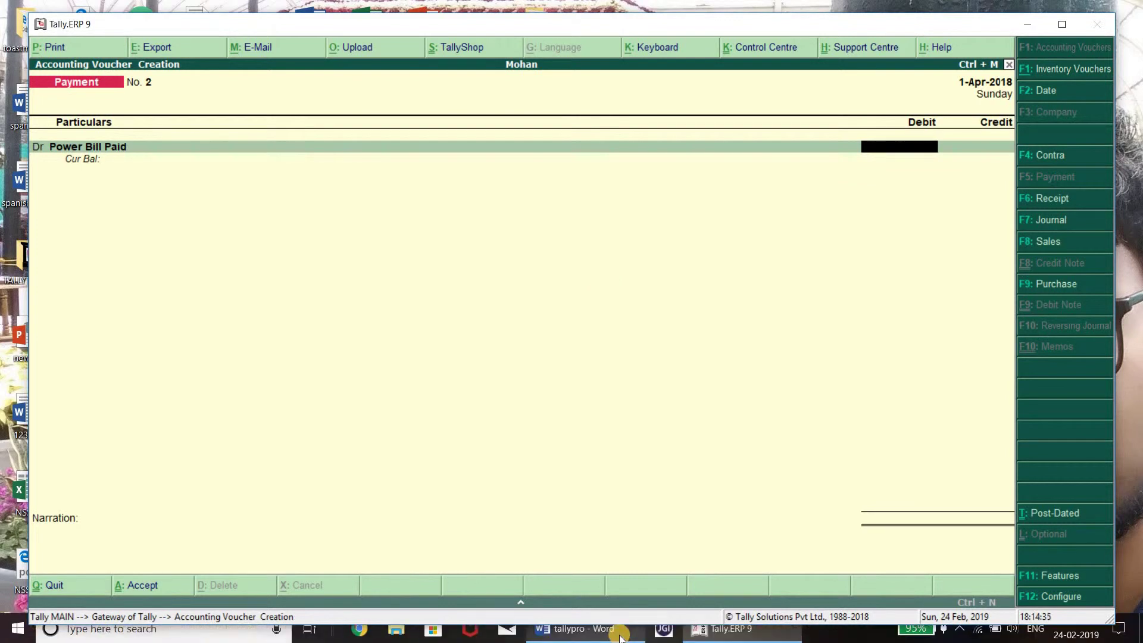
{"action": "mouse_move", "coordinate": [613, 607]}
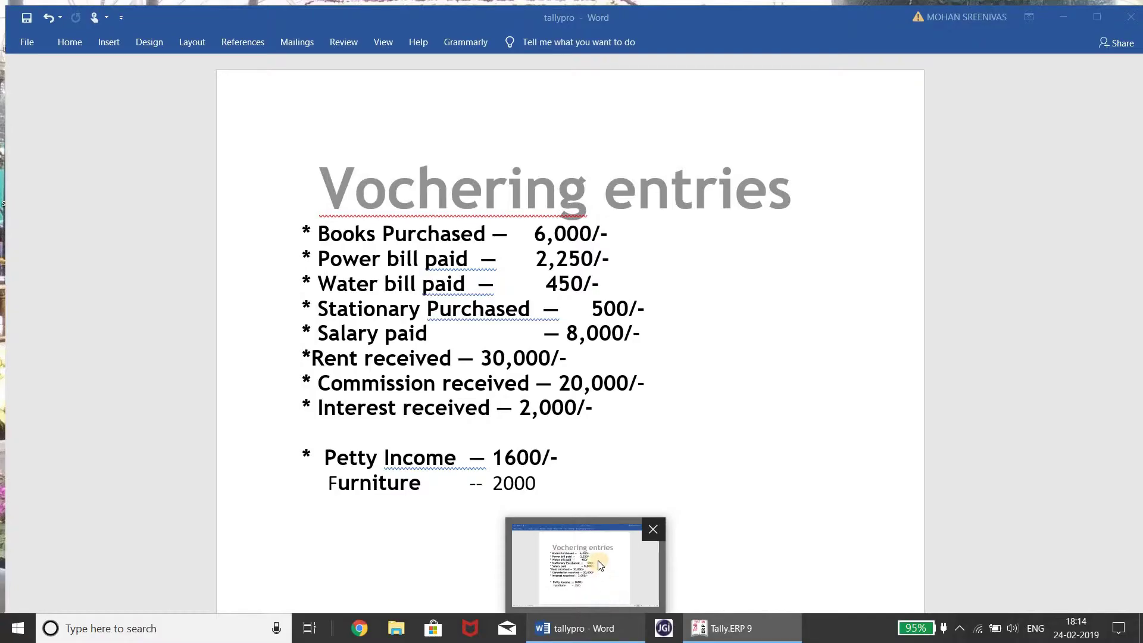
{"action": "type", "text": "2250"}
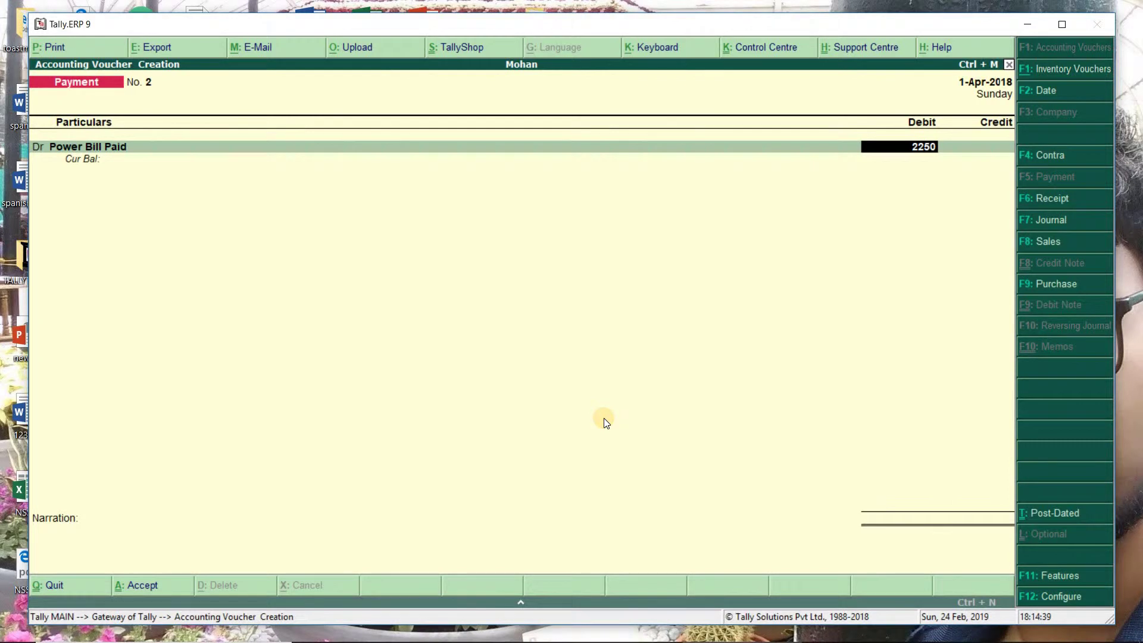
{"action": "key", "text": "Return"}
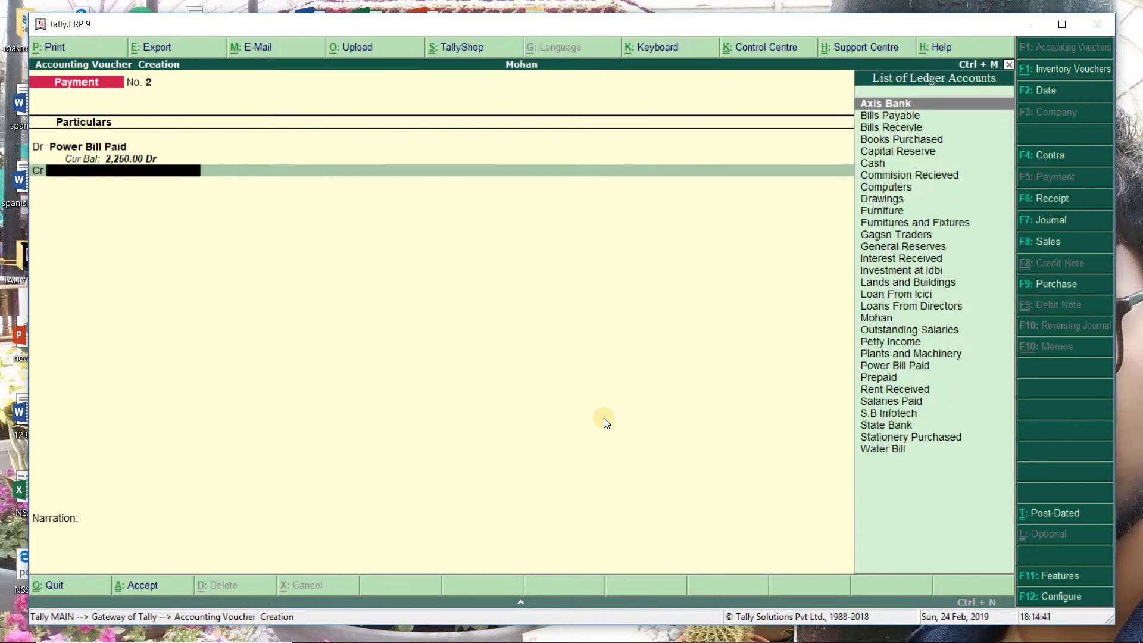
{"action": "key", "text": "Return"}
- Credit Cash with 2,250.00, enter the narration "being power bill paid" and accept the power bill payment voucher
{"action": "type", "text": "Cash"}
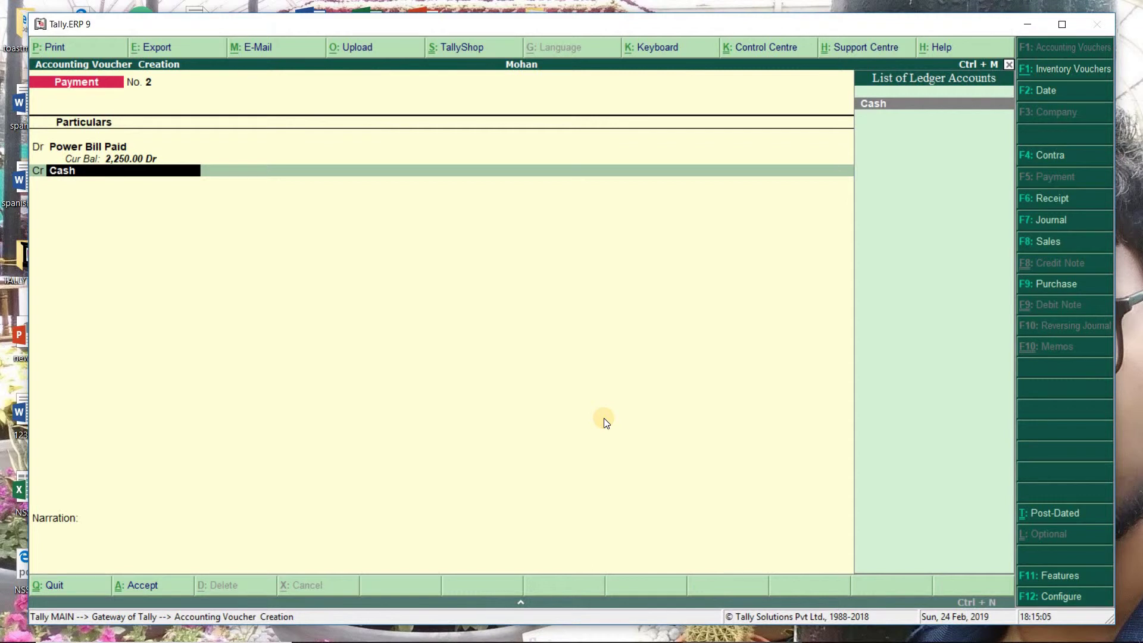
{"action": "key", "text": "Return"}
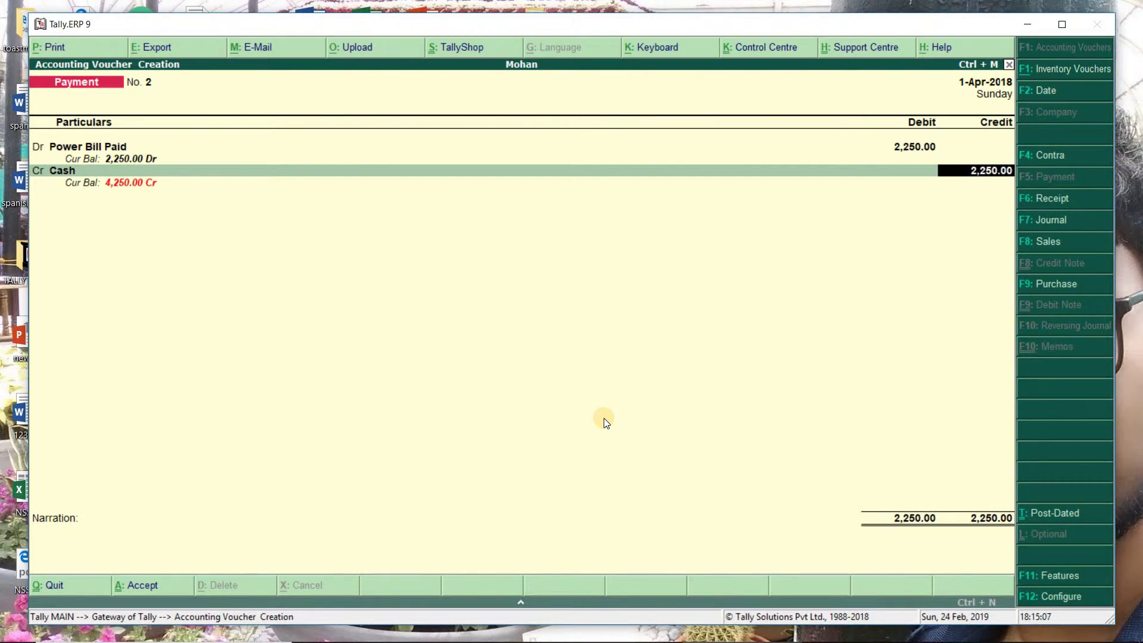
{"action": "key", "text": "Return"}
{"action": "key", "text": "Return"}
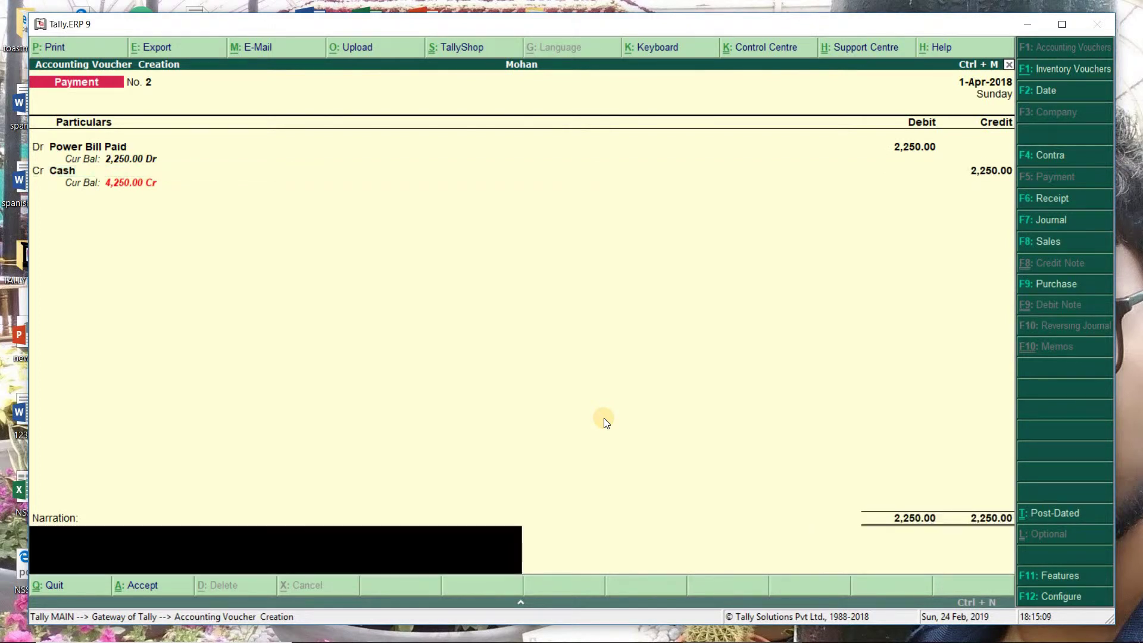
{"action": "type", "text": "being power bill paid"}
{"action": "key", "text": "Return"}
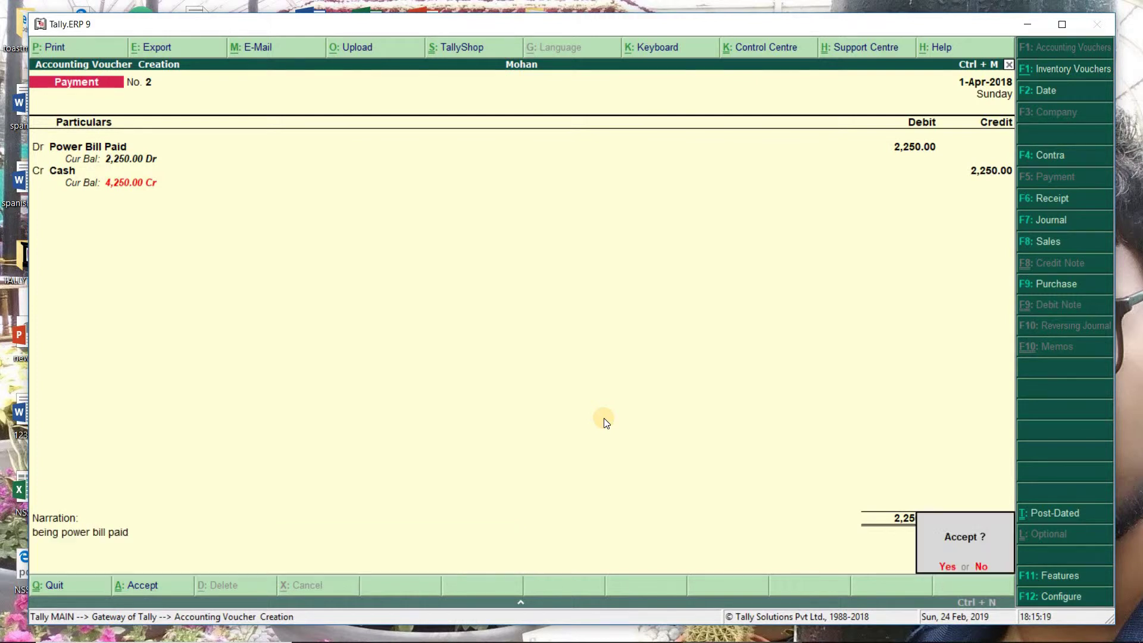
{"action": "key", "text": "Return"}
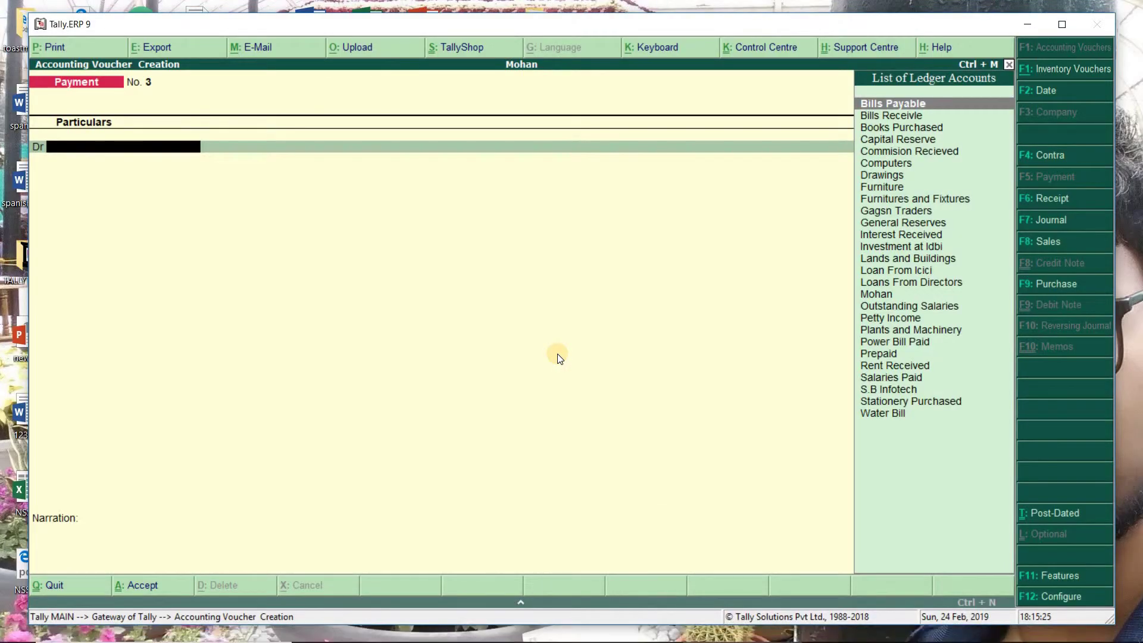
- Debit Water Bill with 450 in the new Payment voucher, checking the amount in the Word entry list
{"action": "type", "text": "Water"}
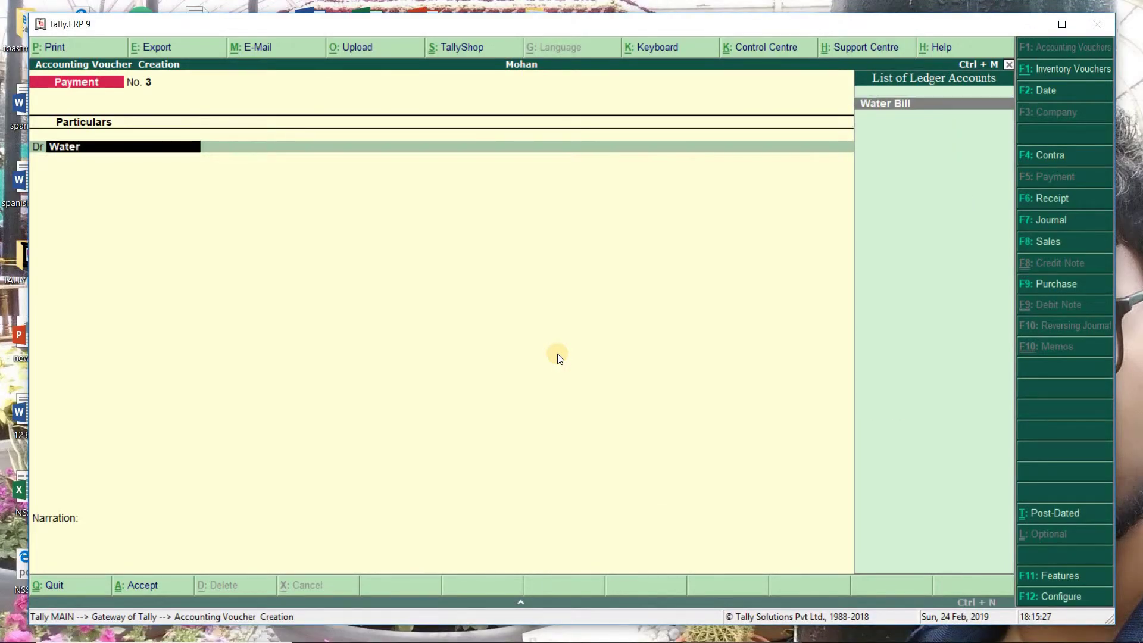
{"action": "type", "text": " bill"}
{"action": "key", "text": "Return"}
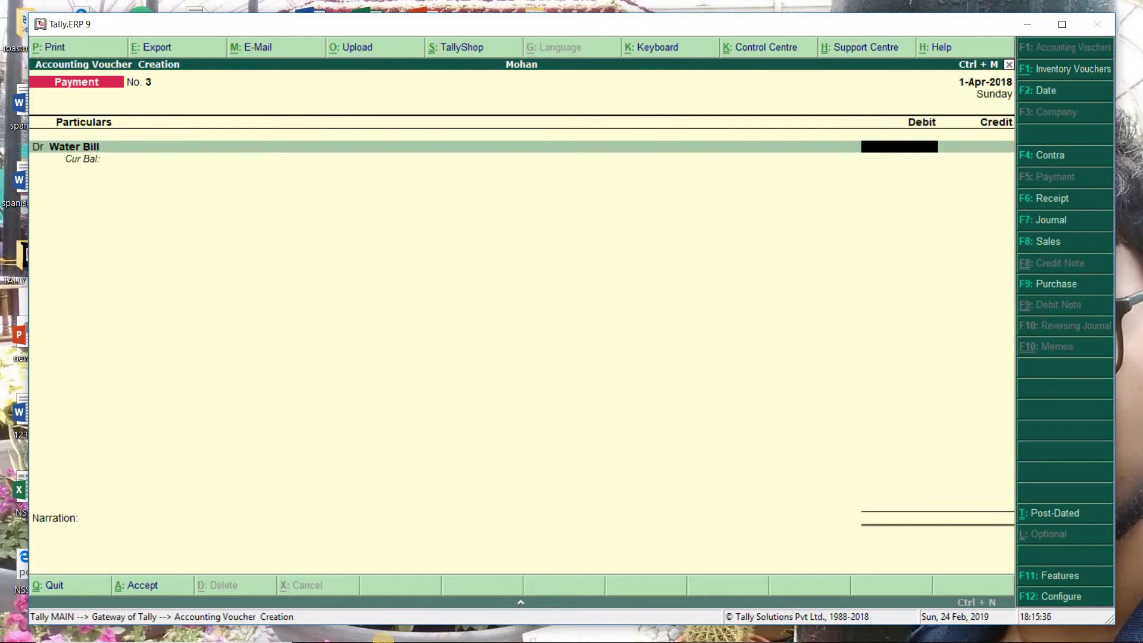
{"action": "mouse_move", "coordinate": [470, 636]}
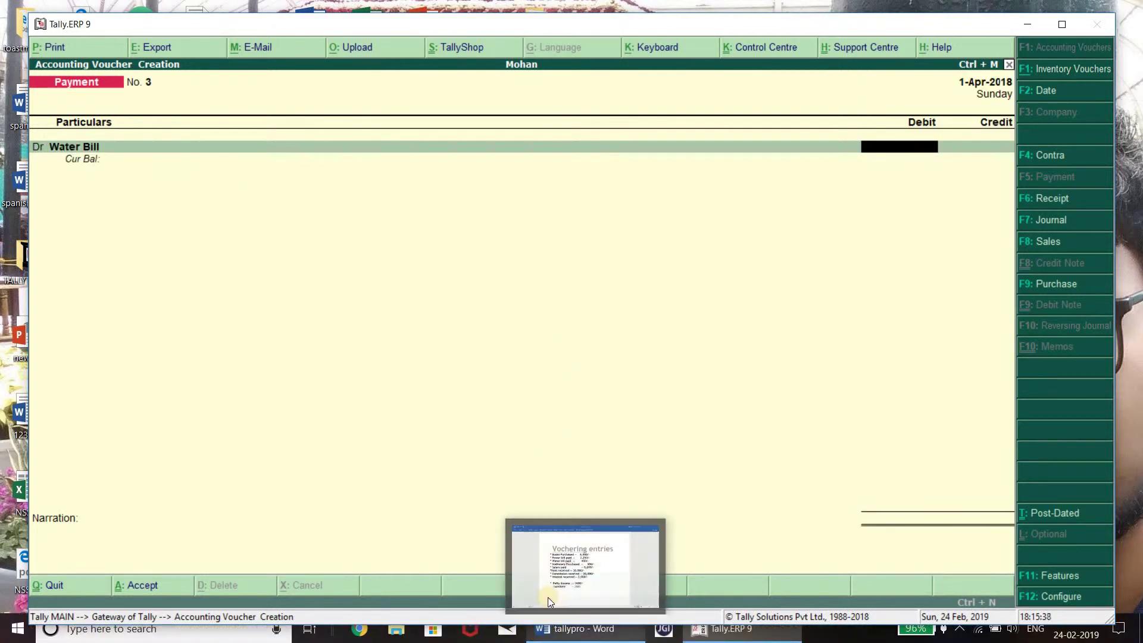
{"action": "left_click", "coordinate": [548, 598]}
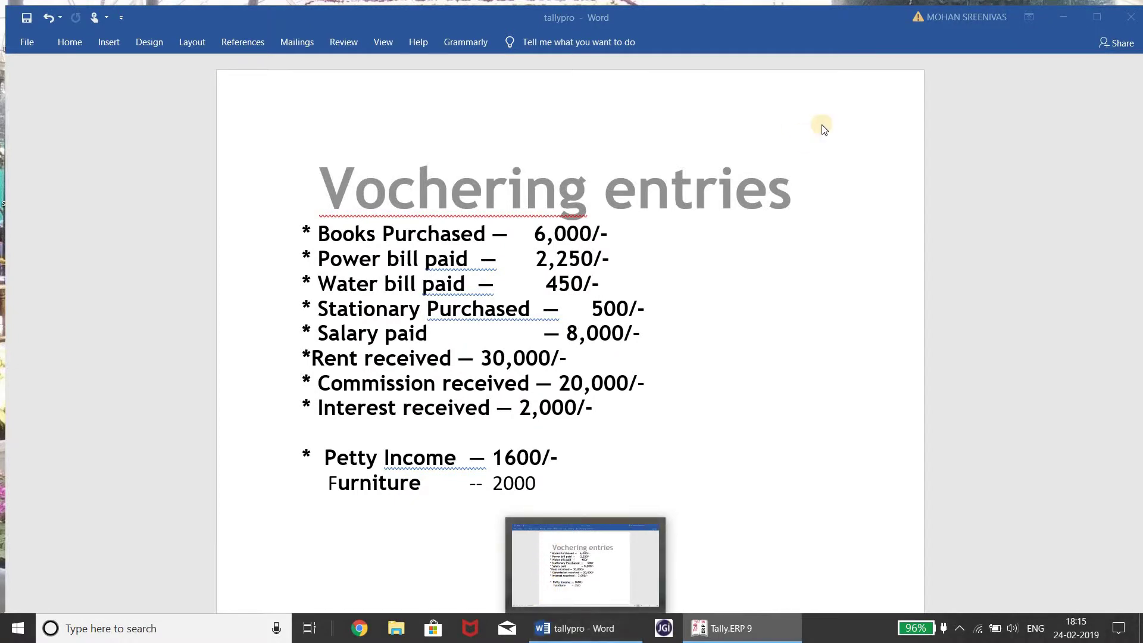
{"action": "key", "text": "alt+Tab"}
{"action": "type", "text": "450"}
{"action": "key", "text": "Return"}
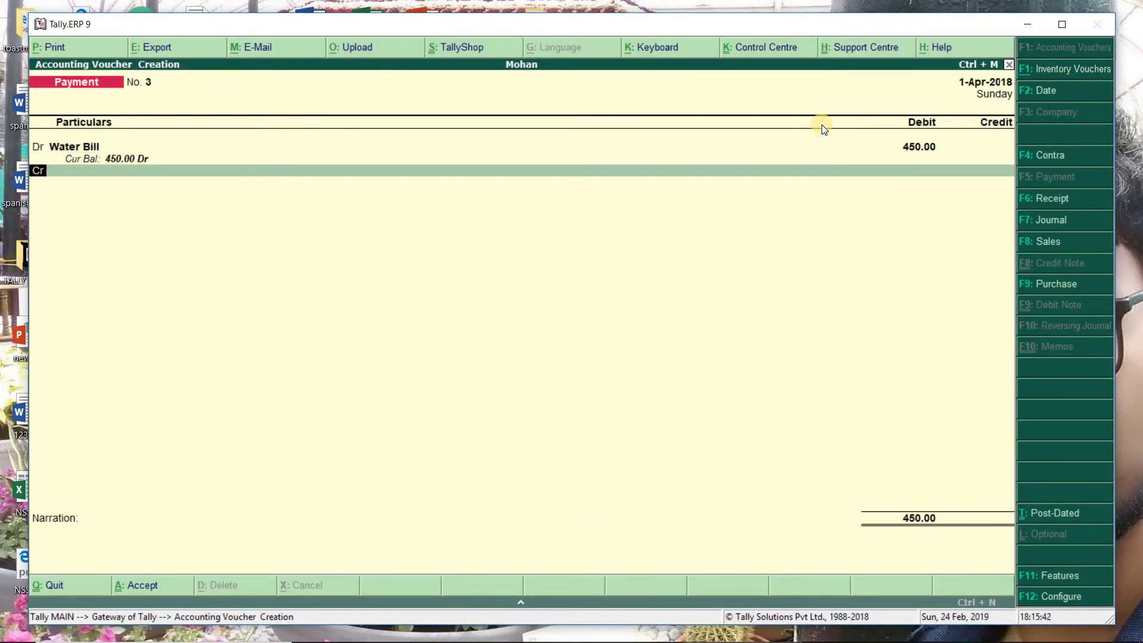
- Credit Cash with 450.00, leave the narration blank and accept the water bill payment voucher
{"action": "key", "text": "Return"}
{"action": "type", "text": "Cash"}
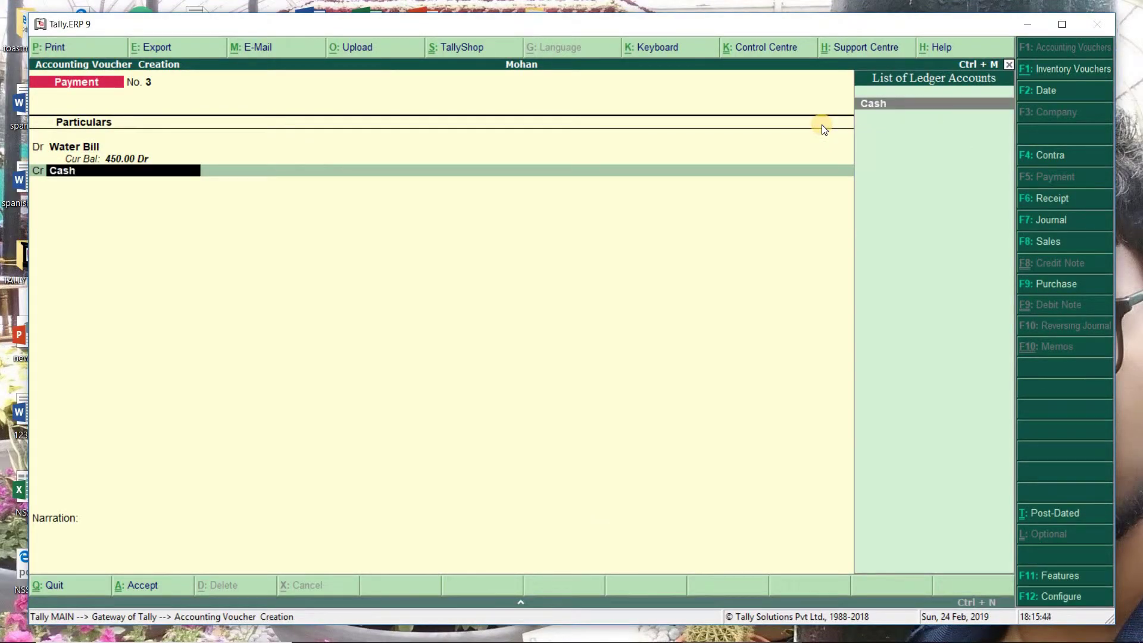
{"action": "key", "text": "Return"}
{"action": "key", "text": "Return"}
{"action": "key", "text": "Return"}
{"action": "key", "text": "Return"}
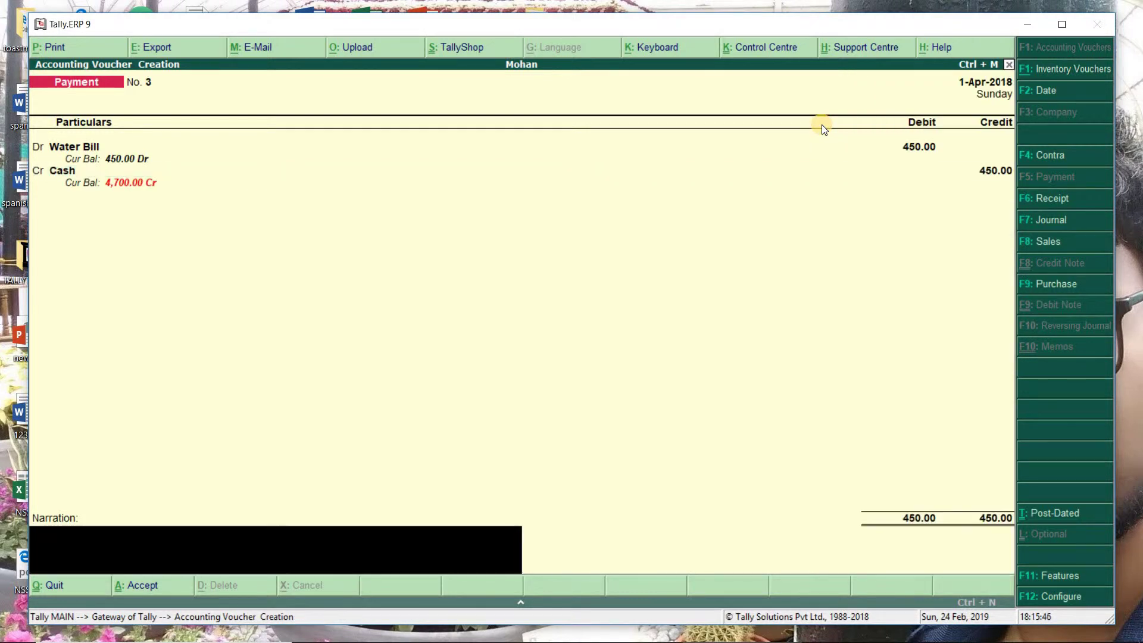
{"action": "key", "text": "Return"}
{"action": "key", "text": "Return"}
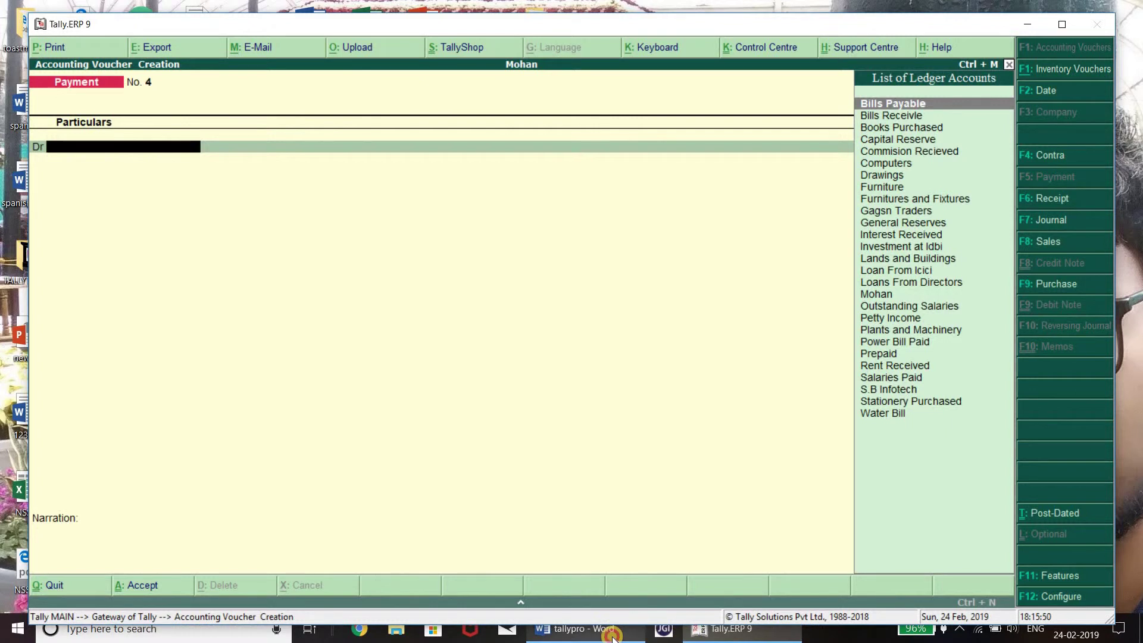
- Check the entry list in Word and debit Stationery Purchased with 500 in the new Payment voucher
{"action": "left_click", "coordinate": [613, 636]}
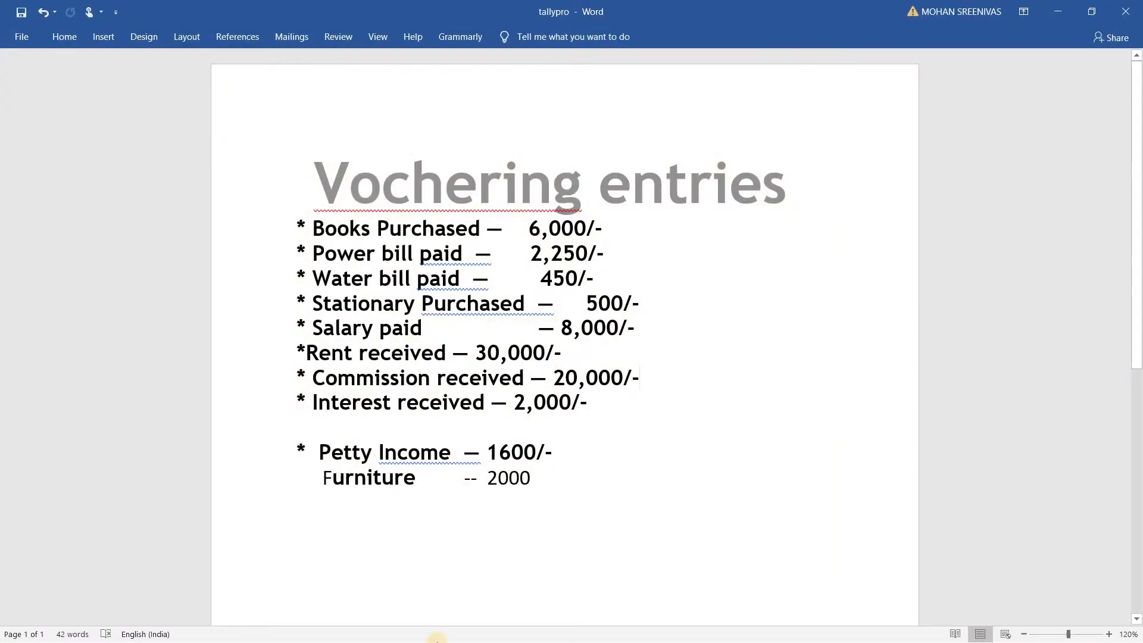
{"action": "left_click", "coordinate": [1058, 12]}
{"action": "type", "text": "Stat"}
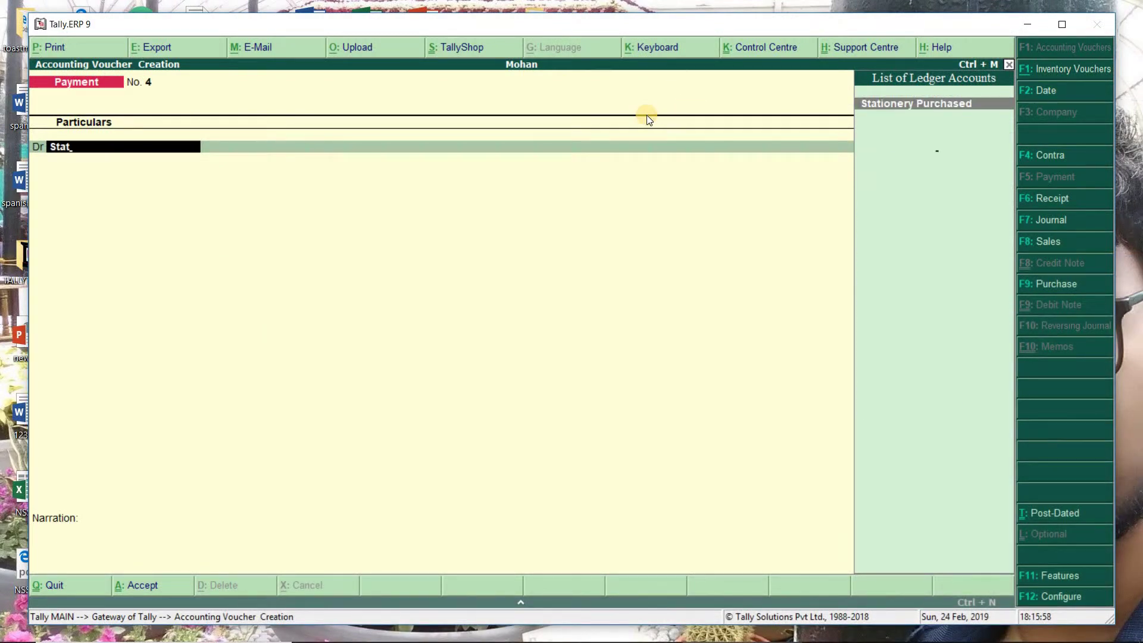
{"action": "key", "text": "Return"}
{"action": "type", "text": "500"}
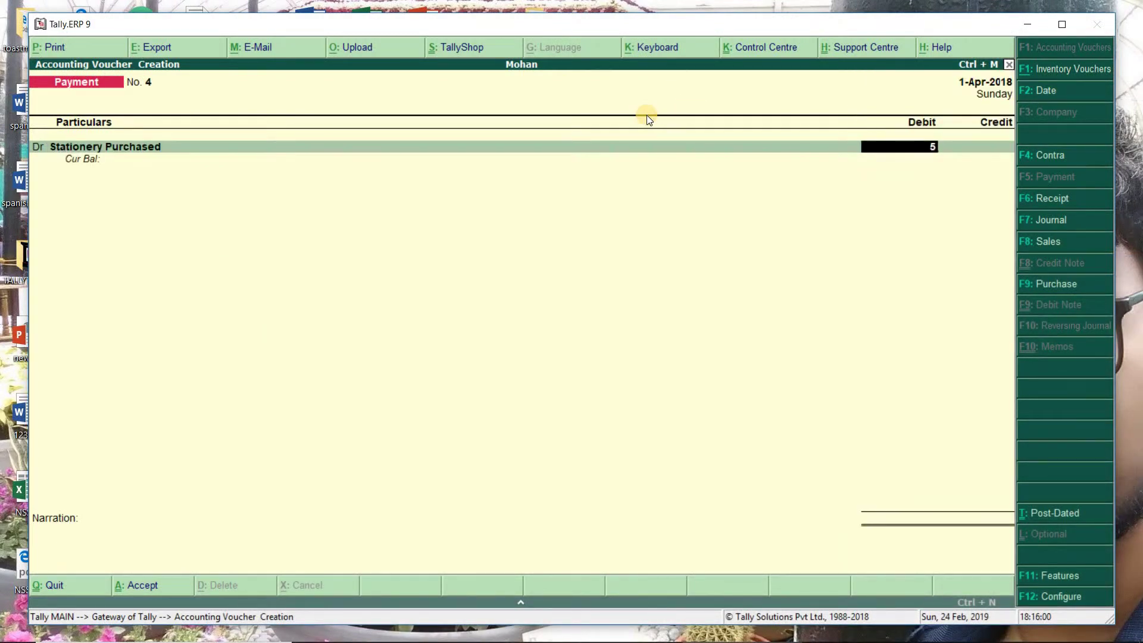
{"action": "key", "text": "Return"}
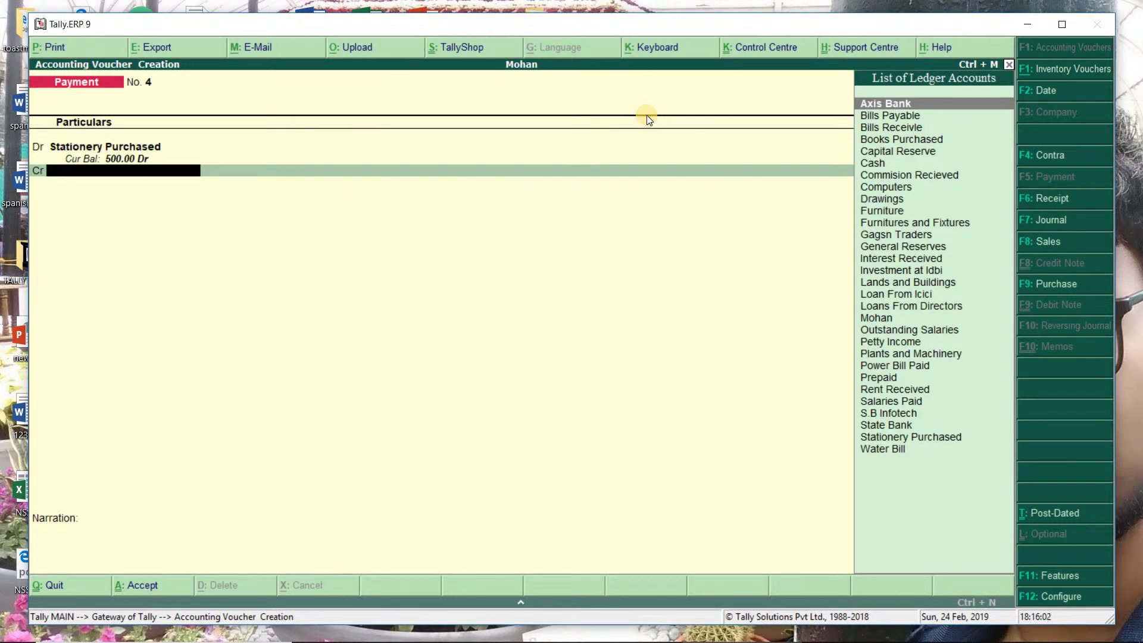
- Credit Cash with 500.00, leave the narration blank and accept the stationery payment voucher
{"action": "type", "text": "ca"}
{"action": "key", "text": "Down"}
{"action": "key", "text": "Down"}
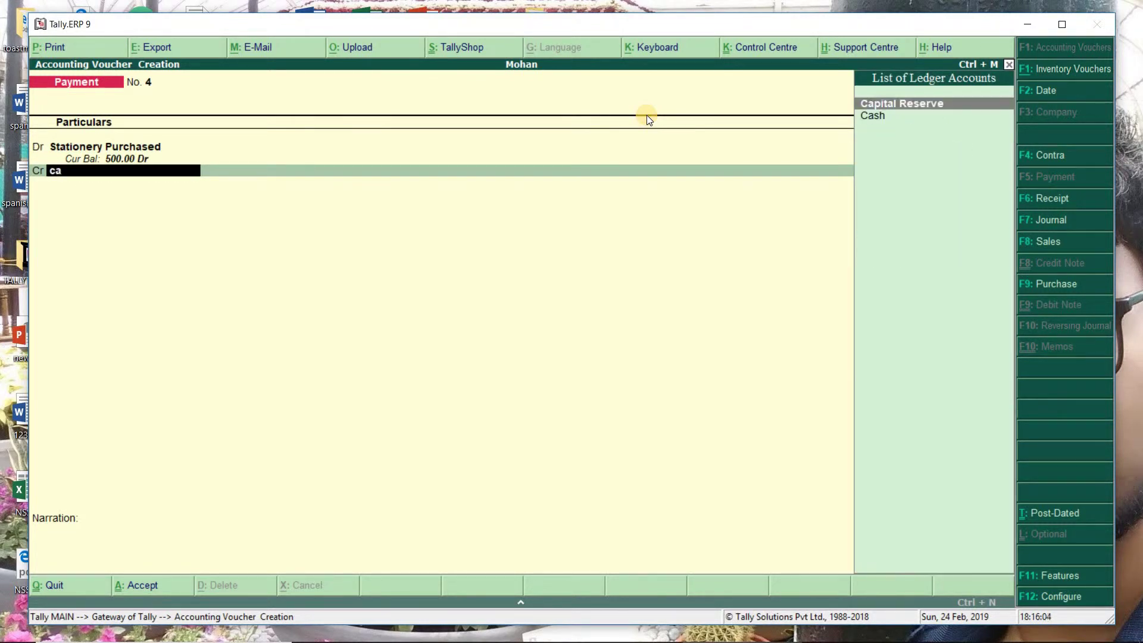
{"action": "key", "text": "Return"}
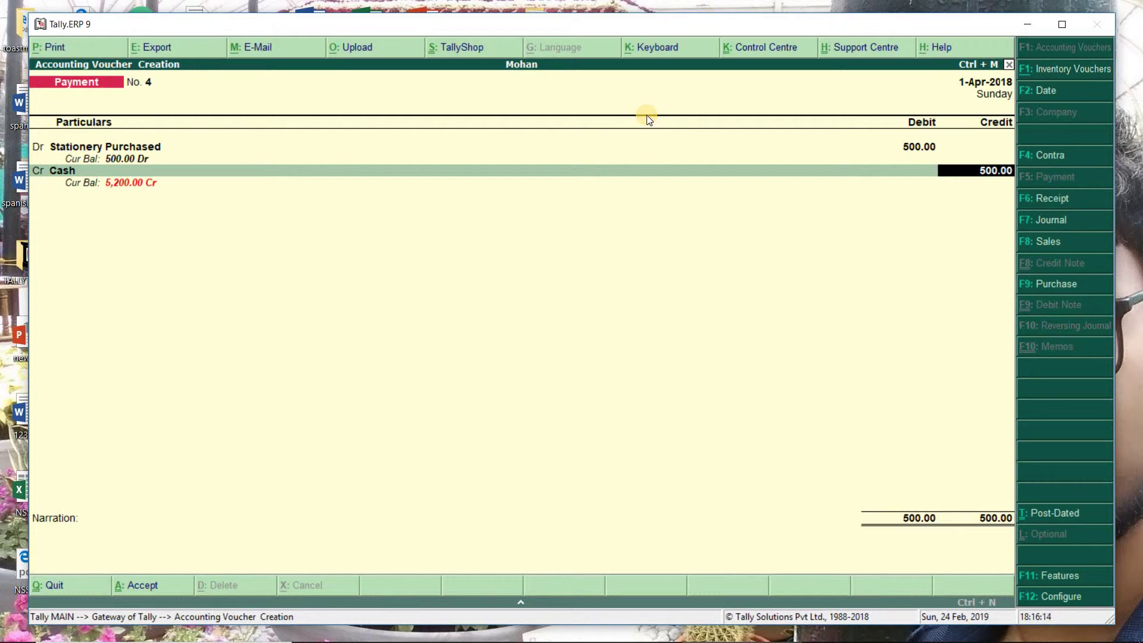
{"action": "key", "text": "Return"}
{"action": "key", "text": "Return"}
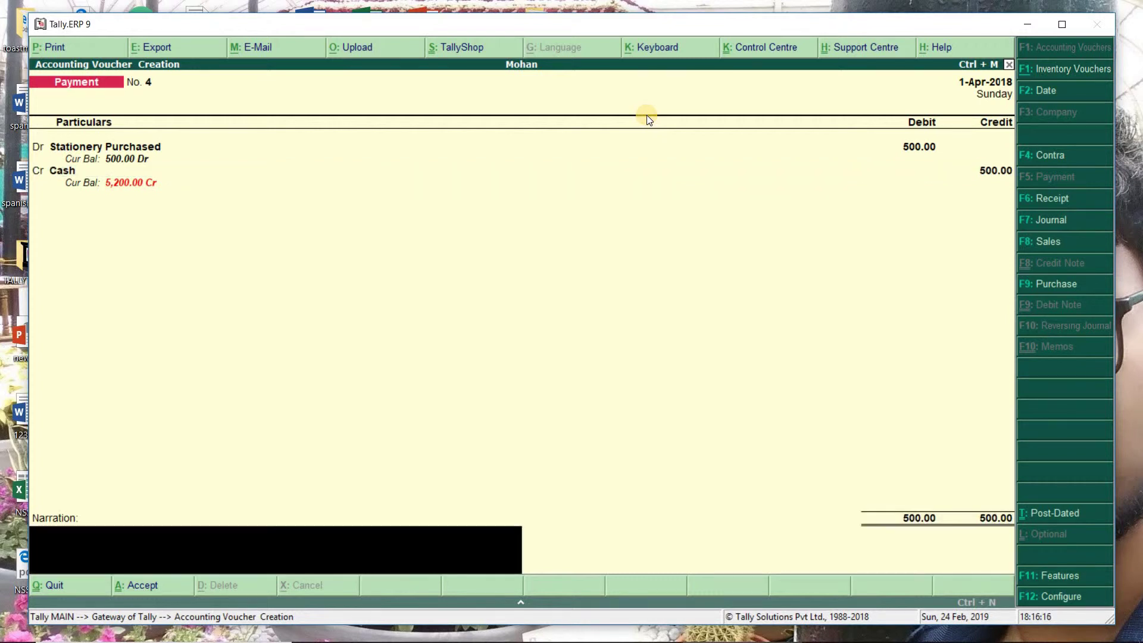
{"action": "key", "text": "Return"}
{"action": "key", "text": "Return"}
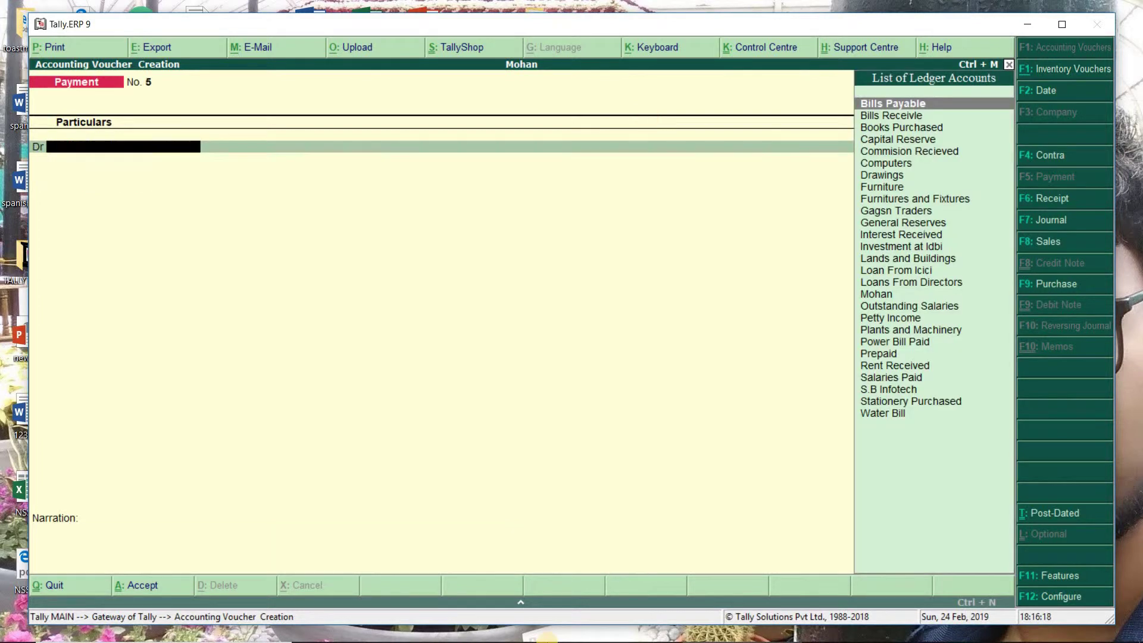
- Check the salary entry in the Word list and debit Salaries Paid with 8000 in the new Payment voucher
{"action": "left_click", "coordinate": [548, 631]}
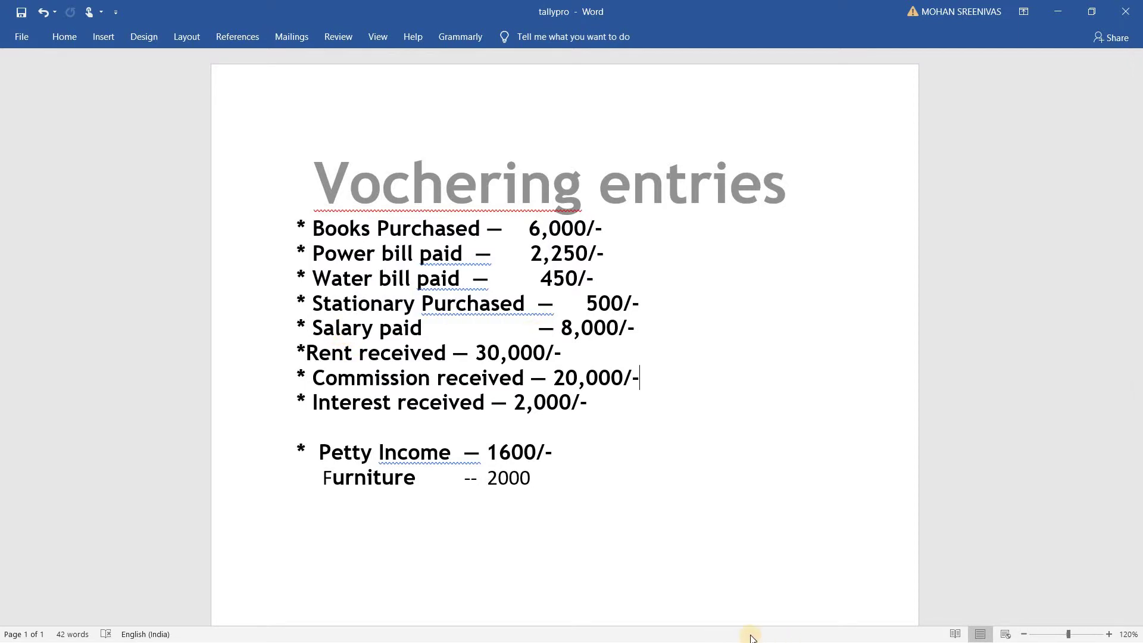
{"action": "left_click", "coordinate": [1059, 9]}
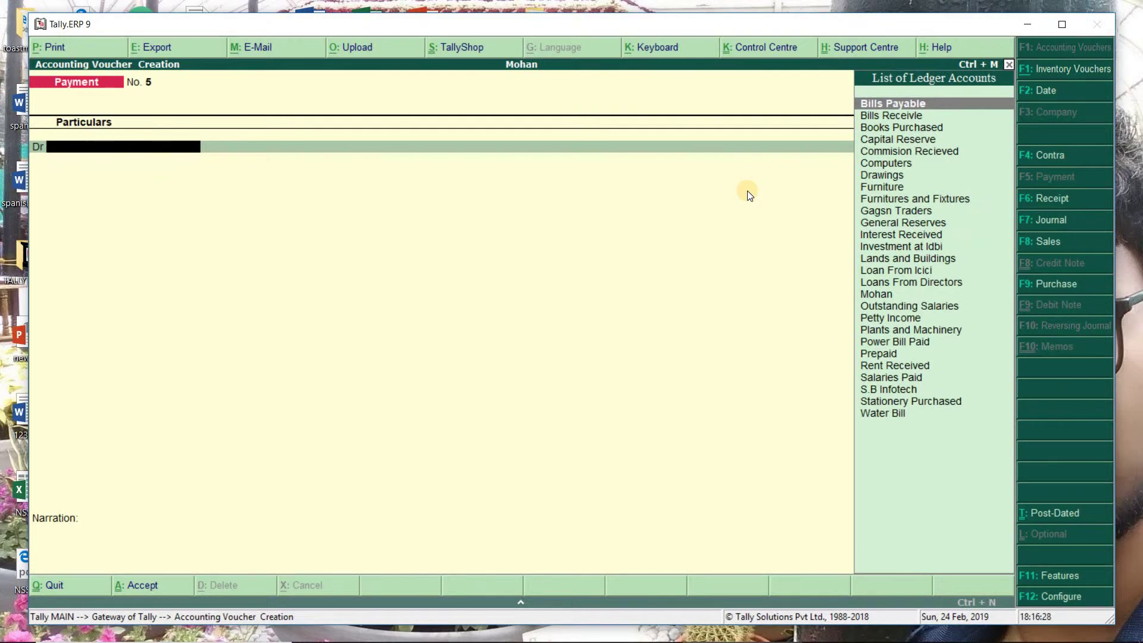
{"action": "type", "text": "Sal"}
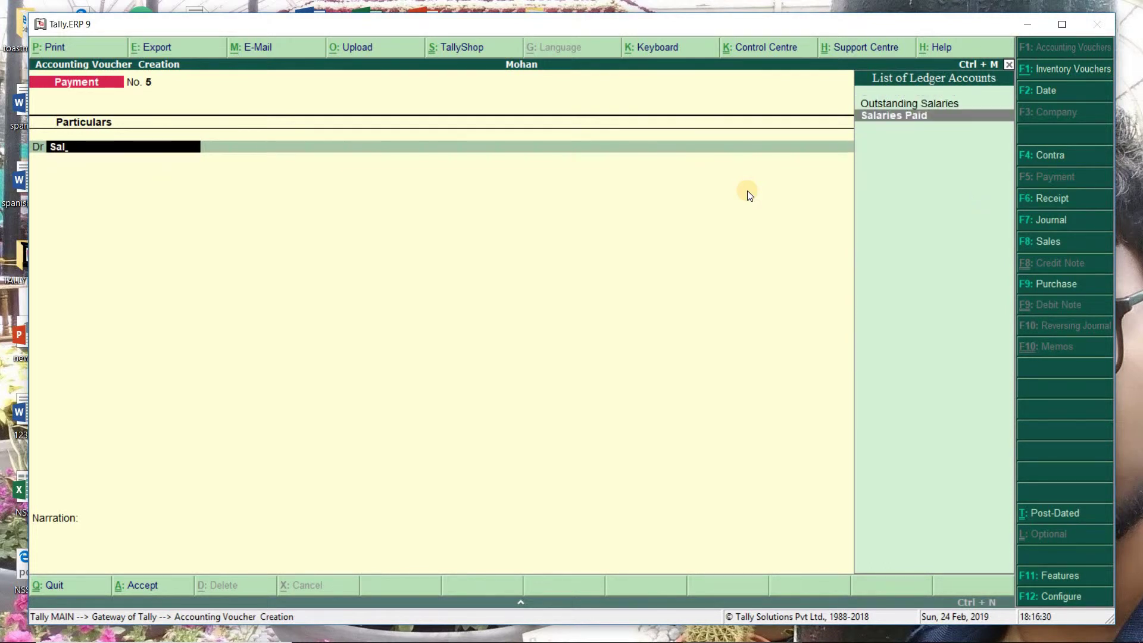
{"action": "key", "text": "Return"}
{"action": "type", "text": "8000"}
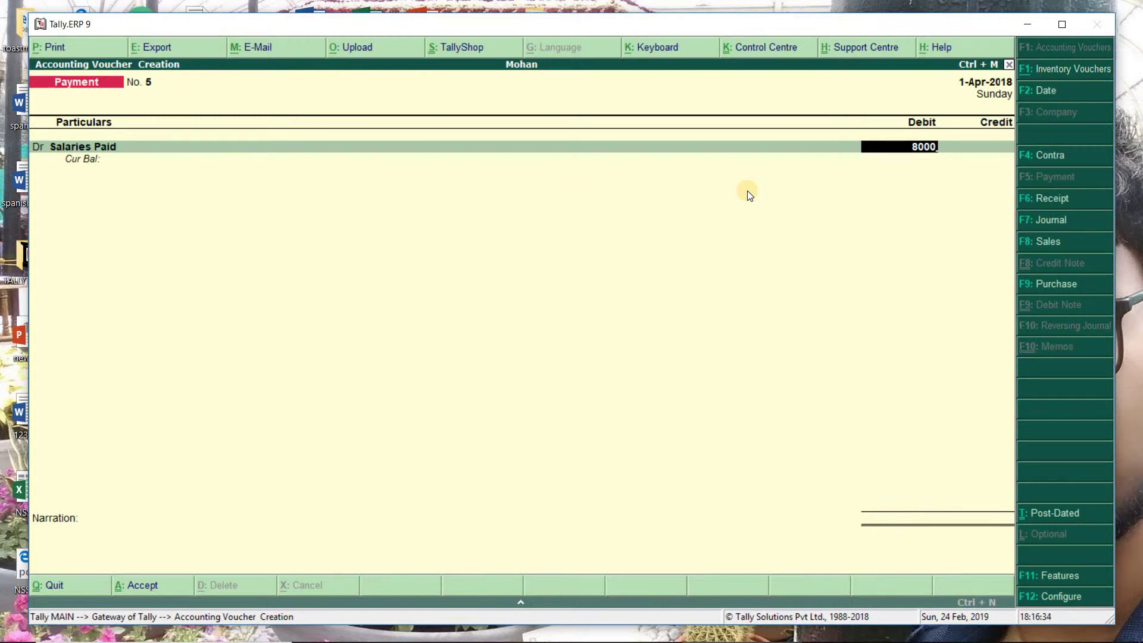
{"action": "key", "text": "Return"}
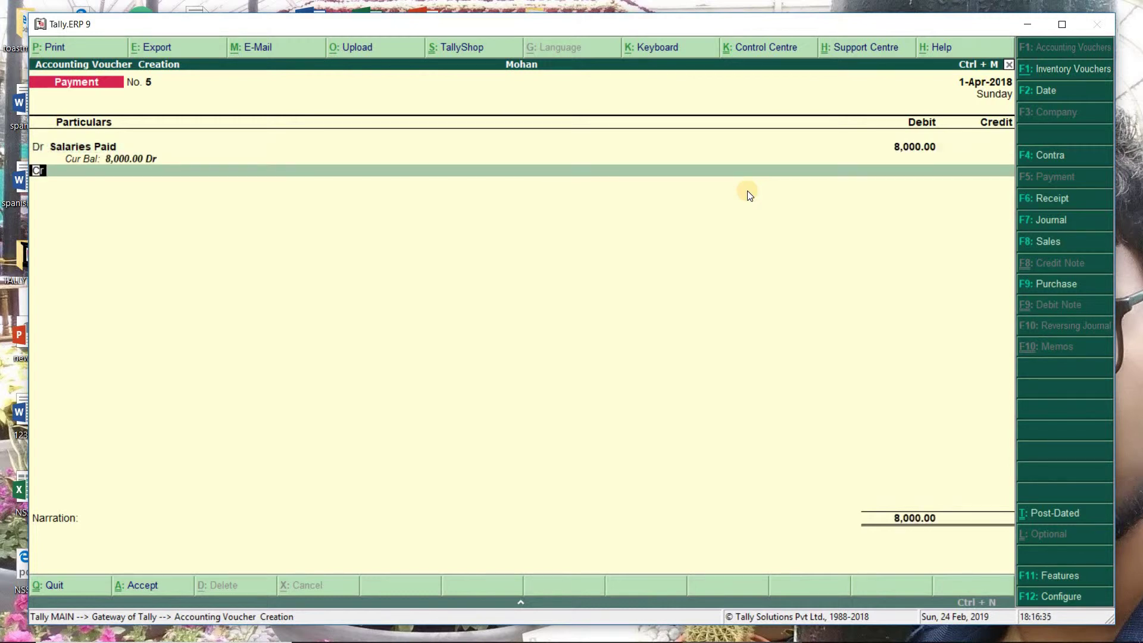
- Credit Cash with 8,000.00, leave the narration blank and accept the salaries payment voucher
{"action": "key", "text": "Return"}
{"action": "type", "text": "cash"}
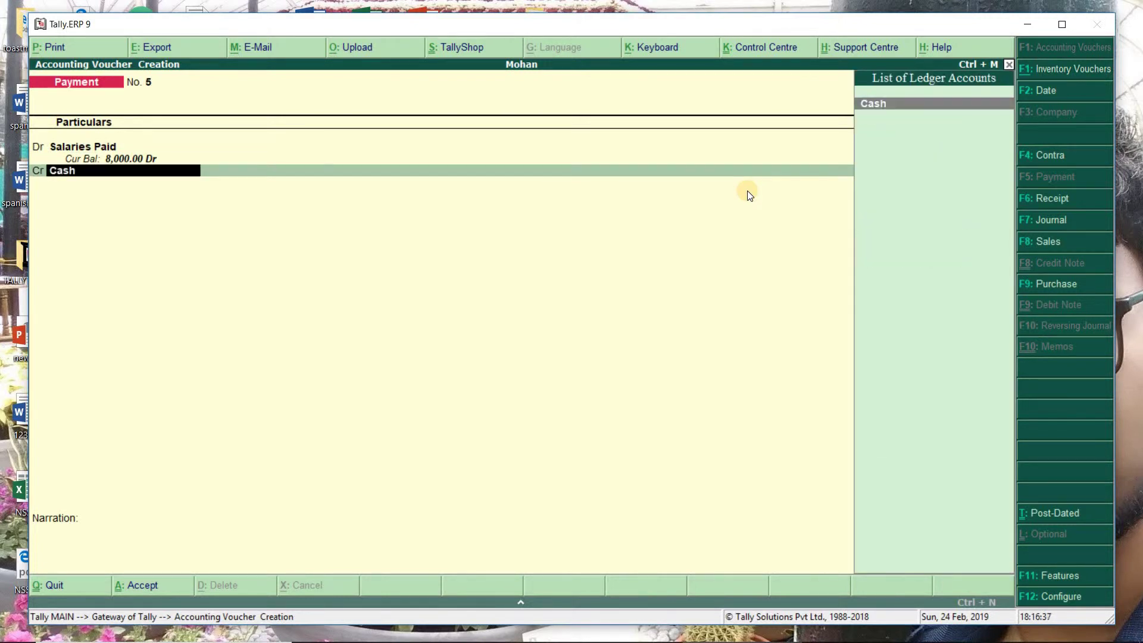
{"action": "key", "text": "Return"}
{"action": "key", "text": "Return"}
{"action": "key", "text": "Return"}
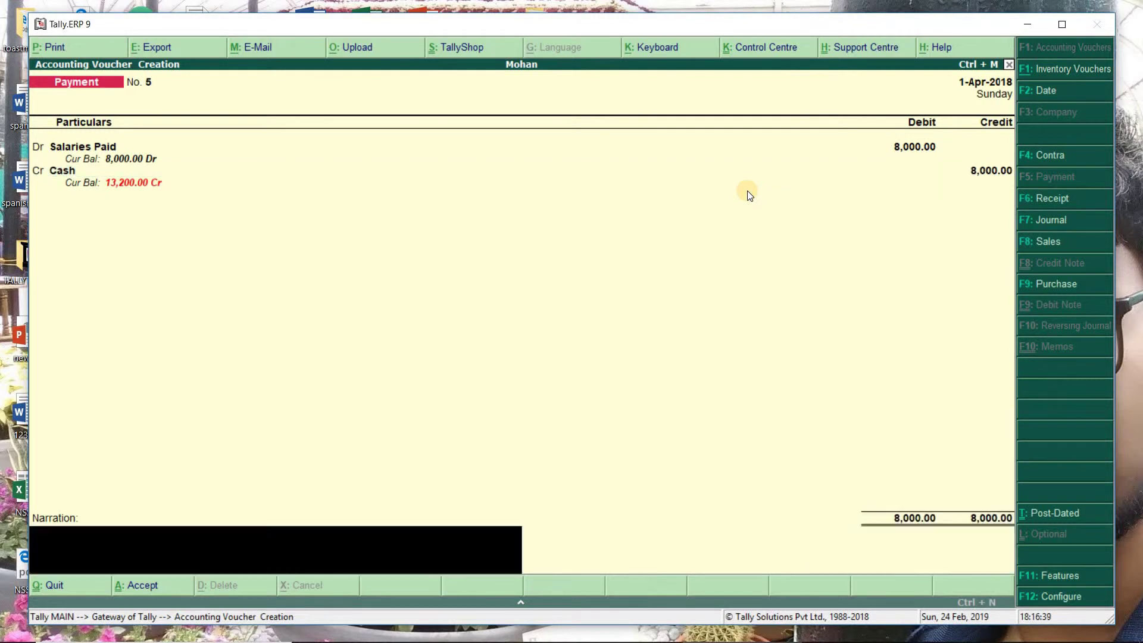
{"action": "key", "text": "Return"}
{"action": "key", "text": "Return"}
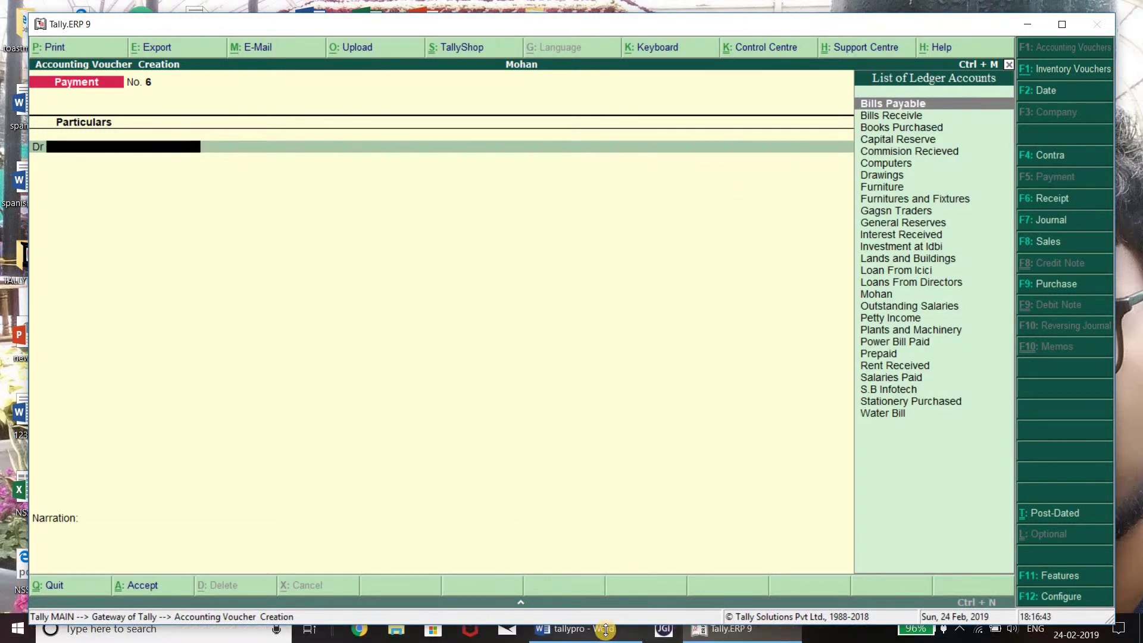
- Check the next entry in the Word list and switch the voucher type from Payment to Receipt
{"action": "left_click", "coordinate": [604, 636]}
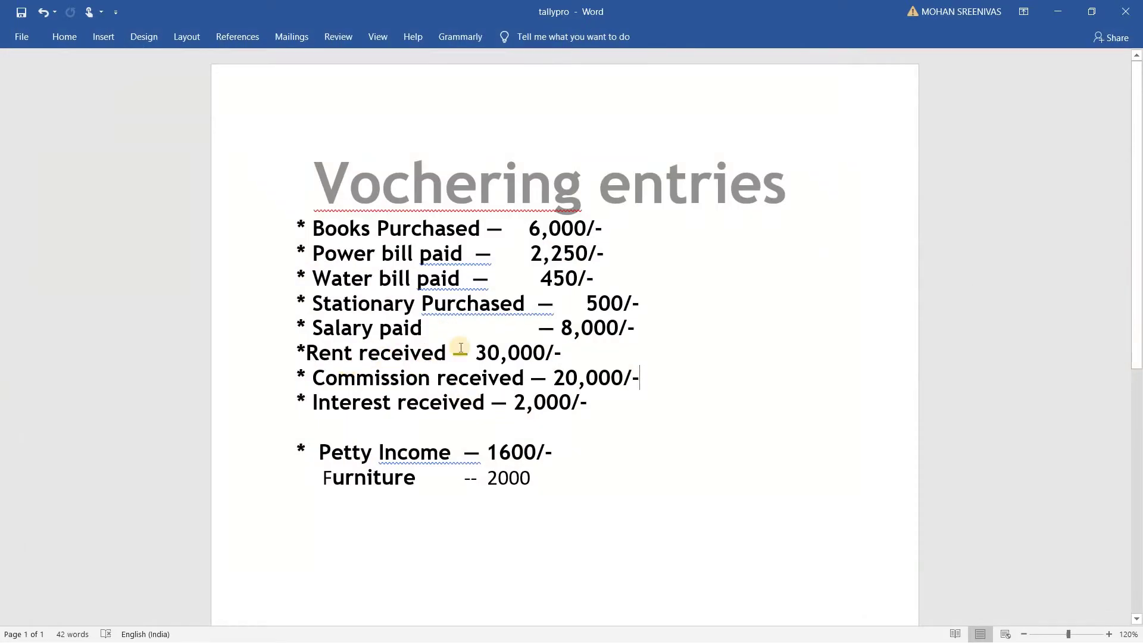
{"action": "left_click", "coordinate": [1063, 8]}
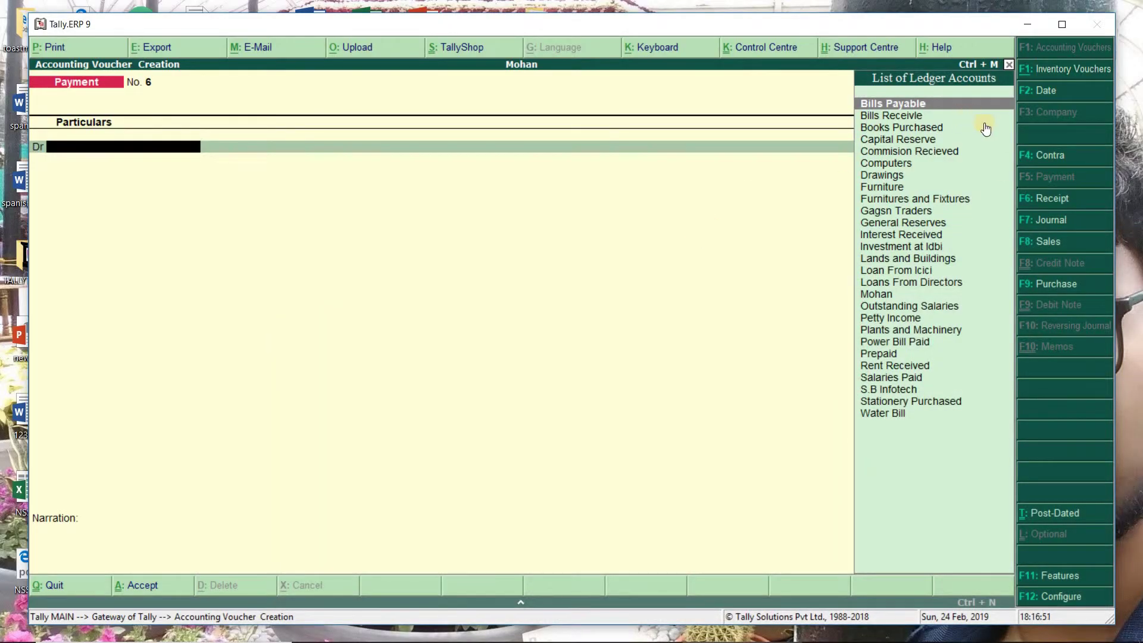
{"action": "left_click", "coordinate": [1044, 202]}
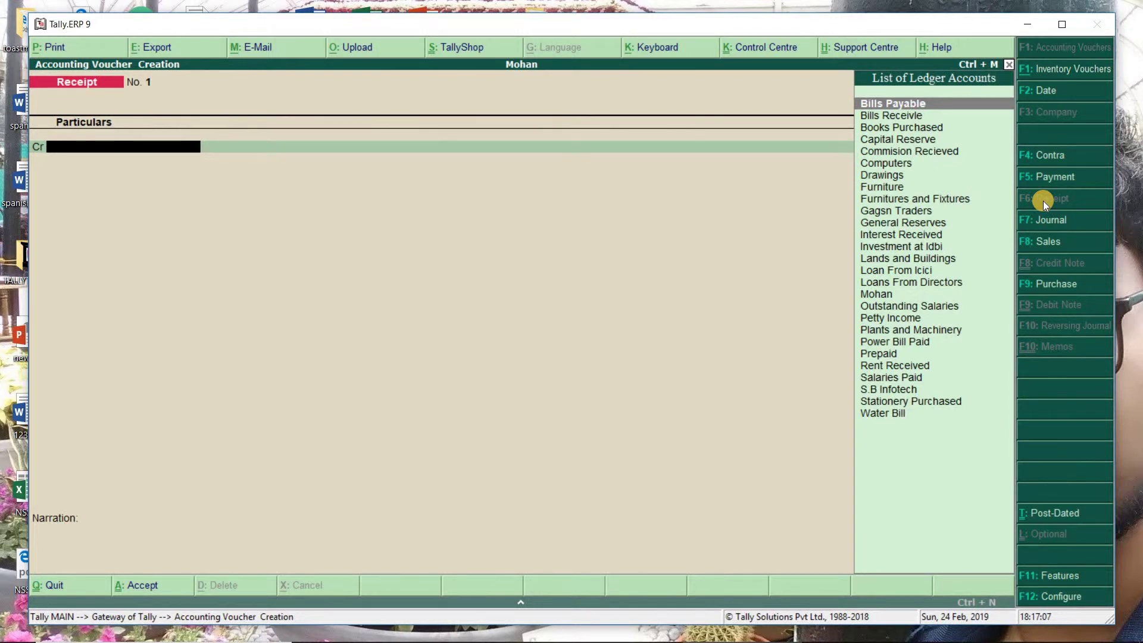
- Credit Rent Received with 30000 in the Receipt voucher, checking the amount in the Word entry list
{"action": "mouse_move", "coordinate": [858, 641]}
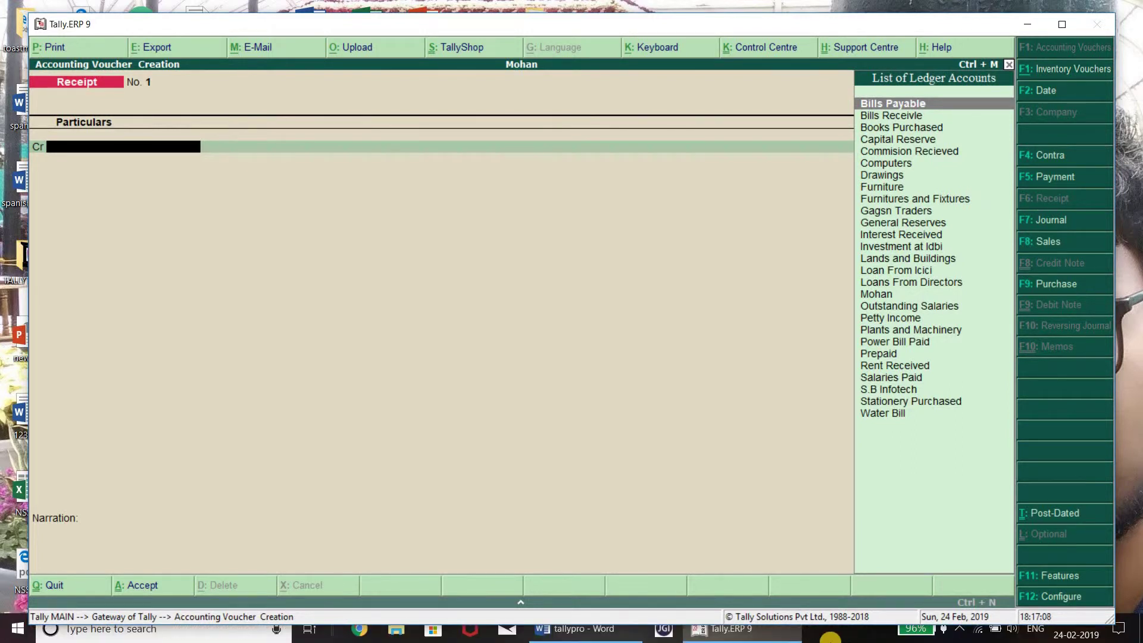
{"action": "left_click", "coordinate": [619, 636]}
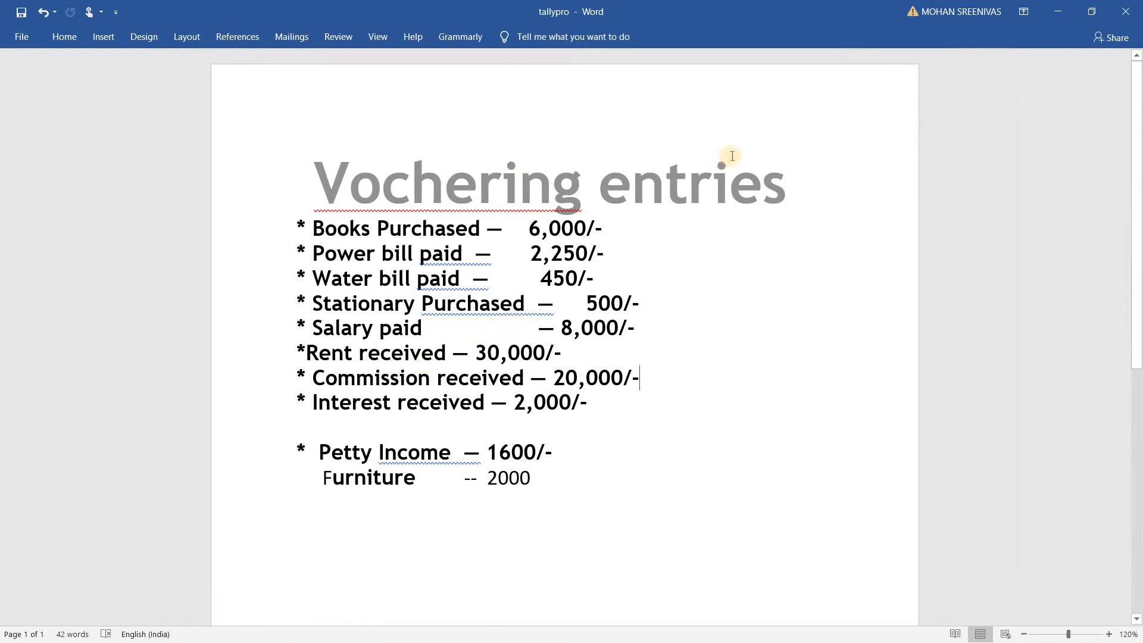
{"action": "left_click", "coordinate": [1050, 13]}
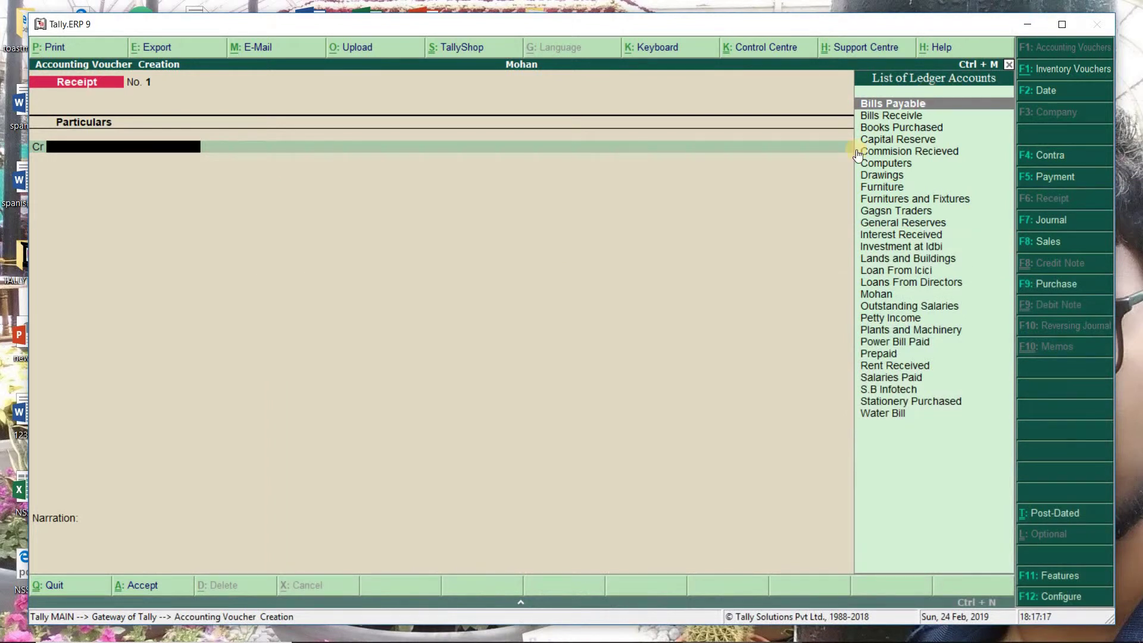
{"action": "type", "text": "Rent"}
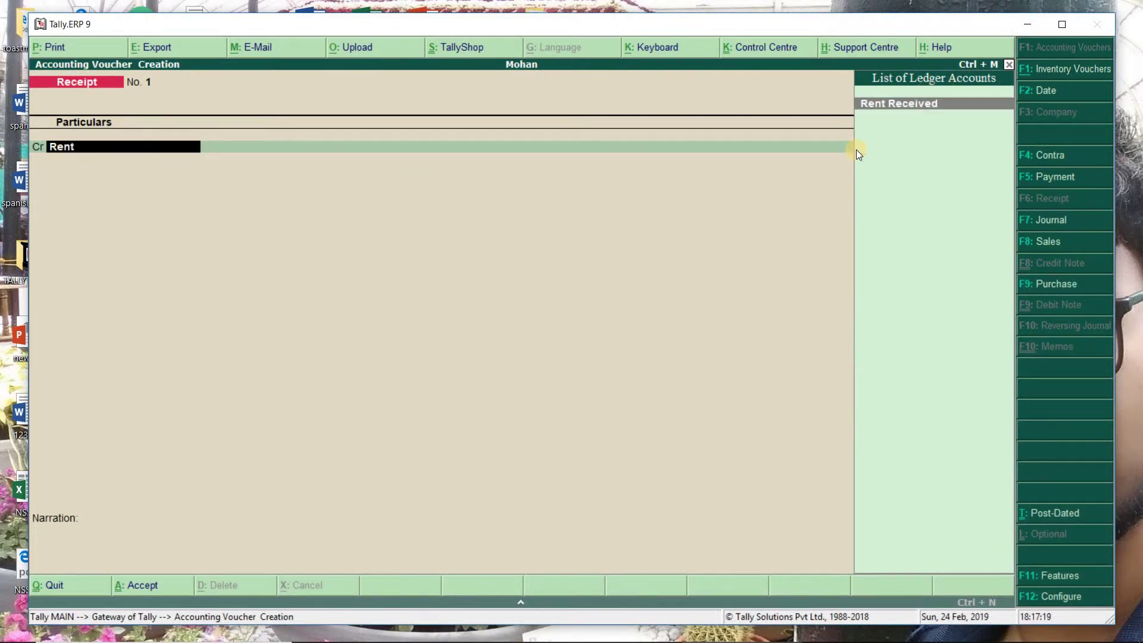
{"action": "key", "text": "Return"}
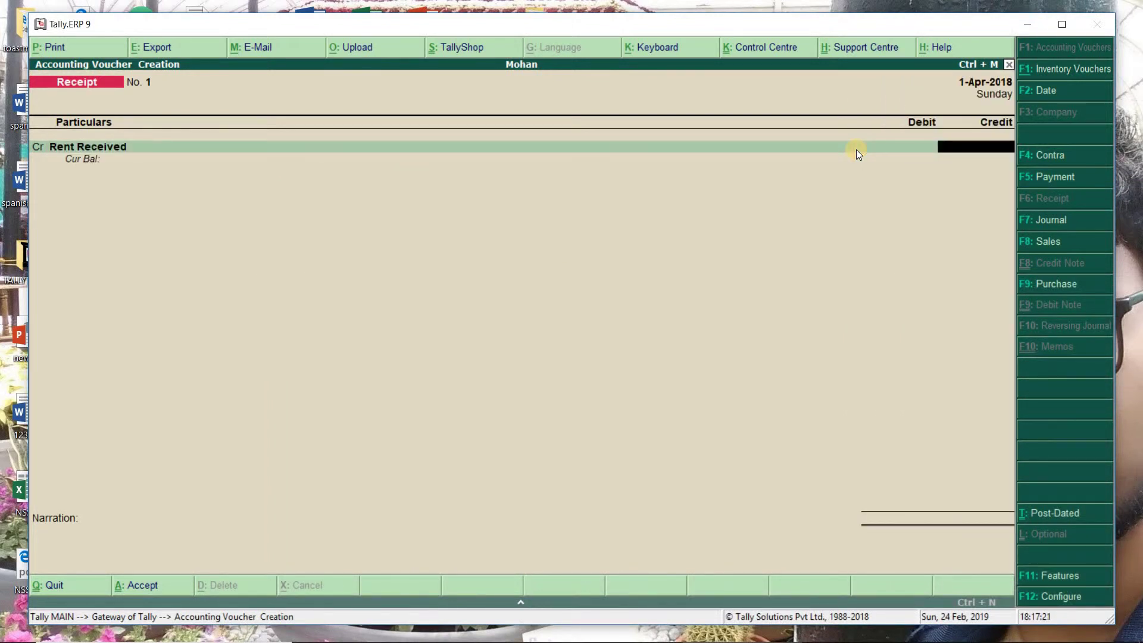
{"action": "type", "text": "30000"}
{"action": "key", "text": "Return"}
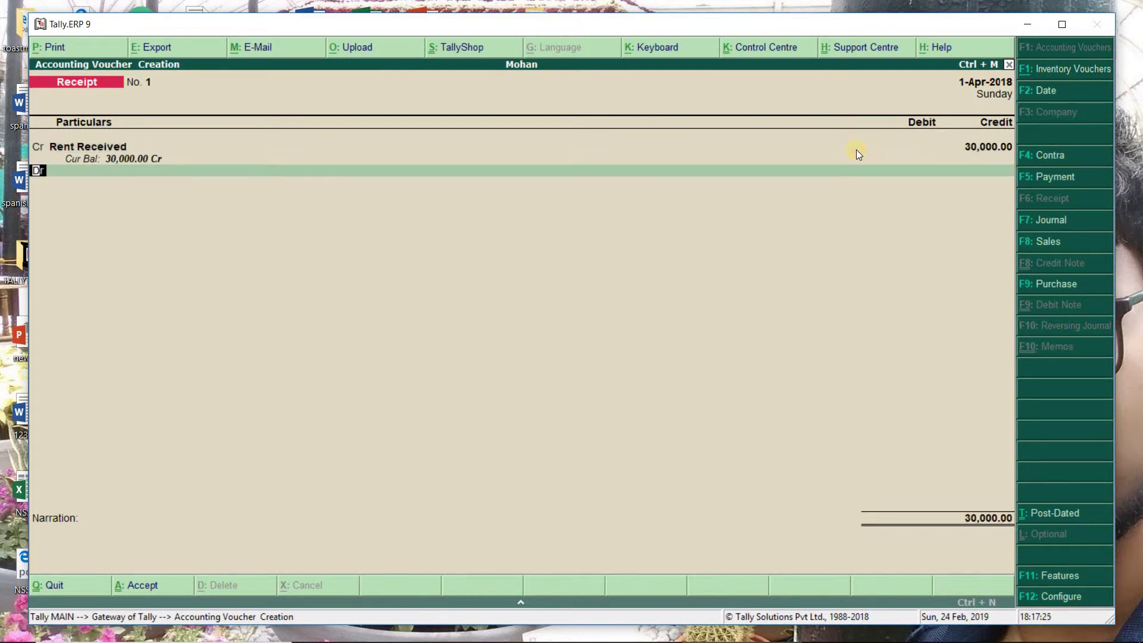
- Debit Cash with 30,000.00 against Rent Received in the Receipt voucher
{"action": "key", "text": "Return"}
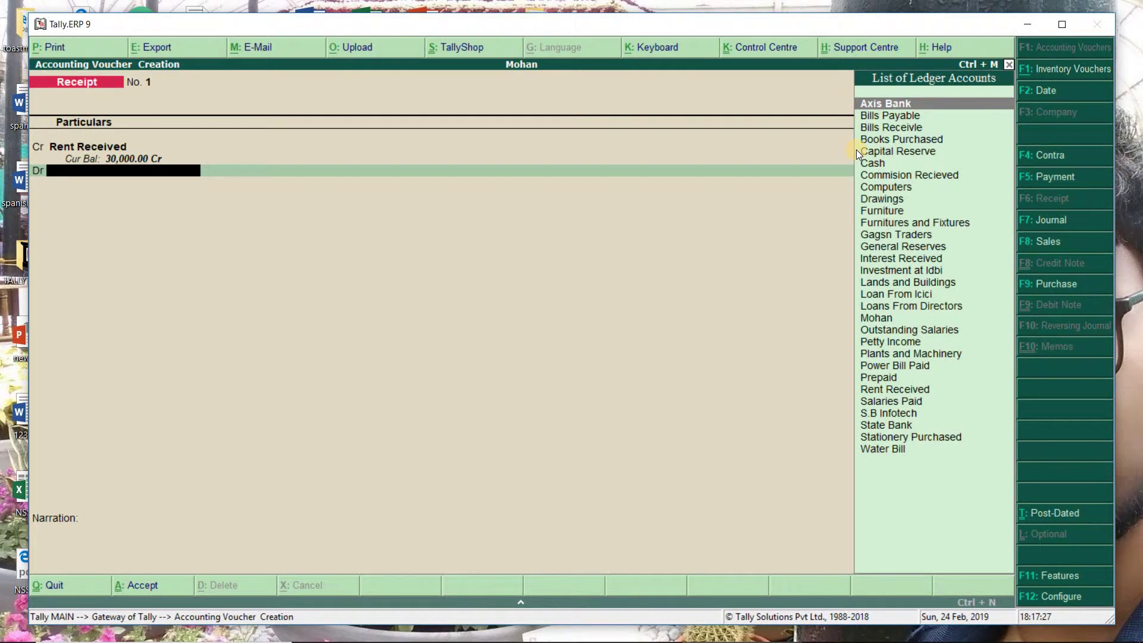
{"action": "type", "text": "Cash"}
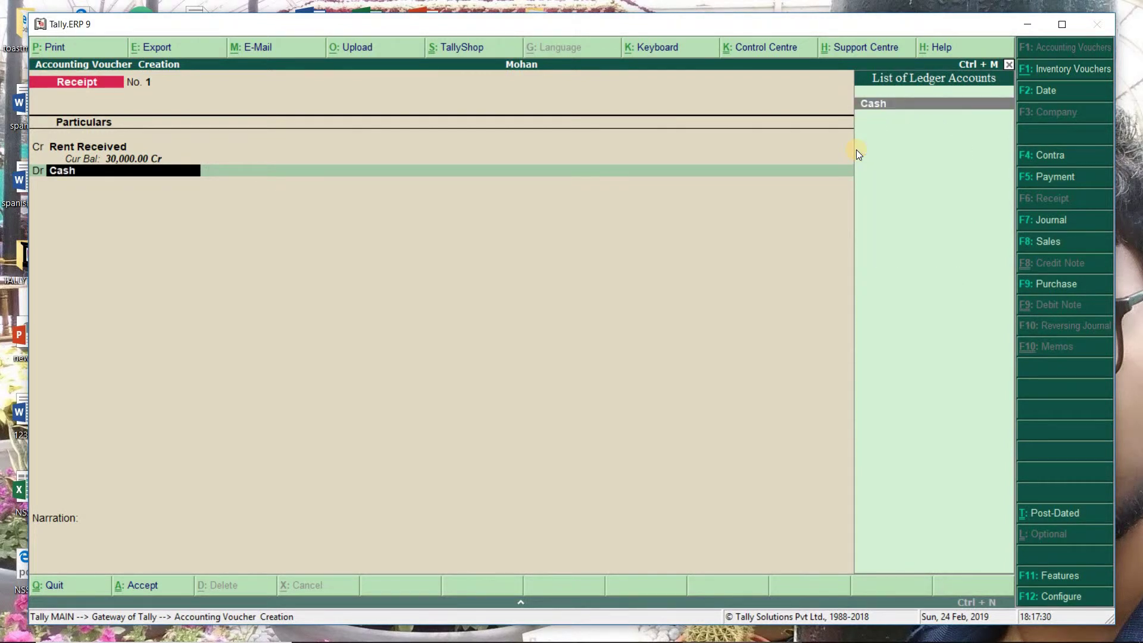
{"action": "key", "text": "Return"}
{"action": "key", "text": "Return"}
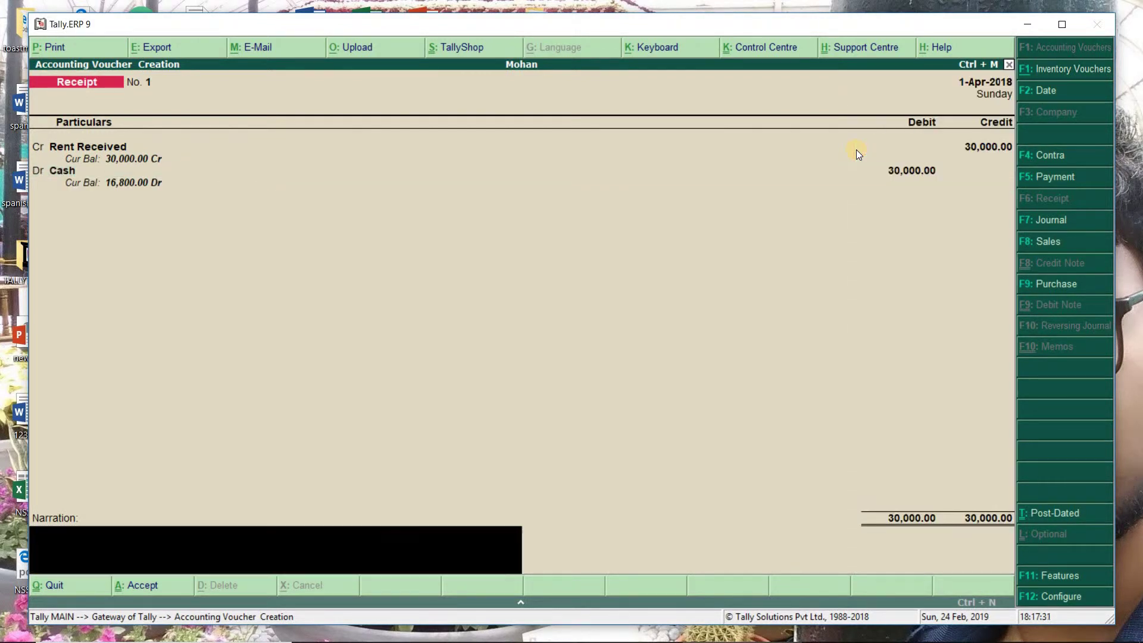
- Enter the narration "being rent received" and accept the rent receipt voucher
{"action": "type", "text": "c"}
{"action": "key", "text": "BackSpace"}
{"action": "key", "text": "BackSpace"}
{"action": "type", "text": "being ca"}
{"action": "key", "text": "BackSpace"}
{"action": "key", "text": "BackSpace"}
{"action": "type", "text": "rent received"}
{"action": "key", "text": "Return"}
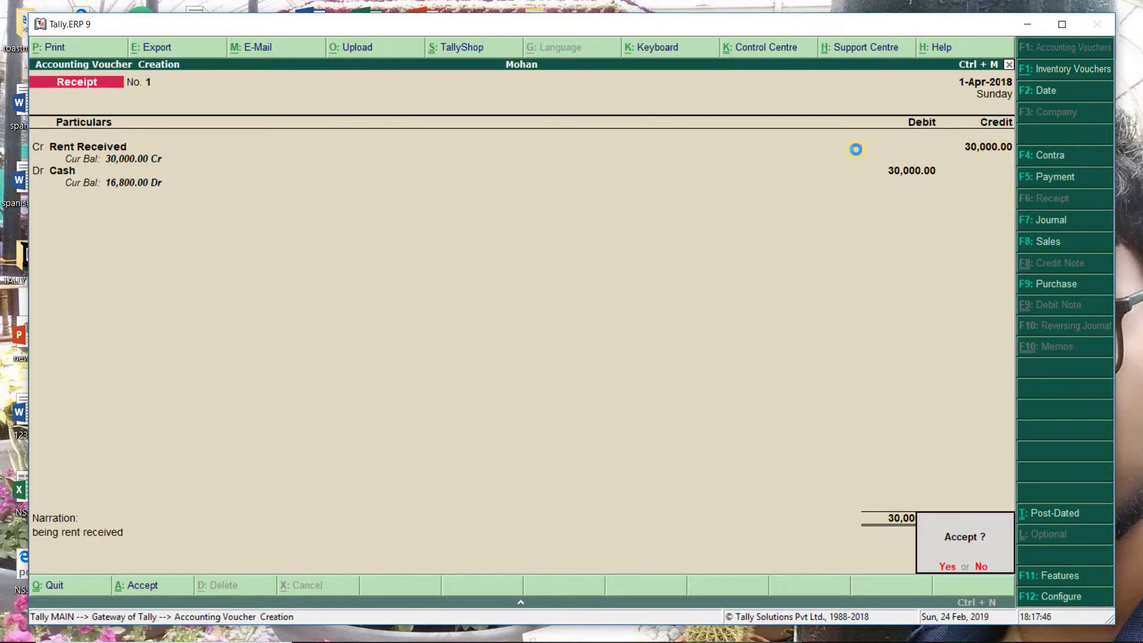
{"action": "key", "text": "Return"}
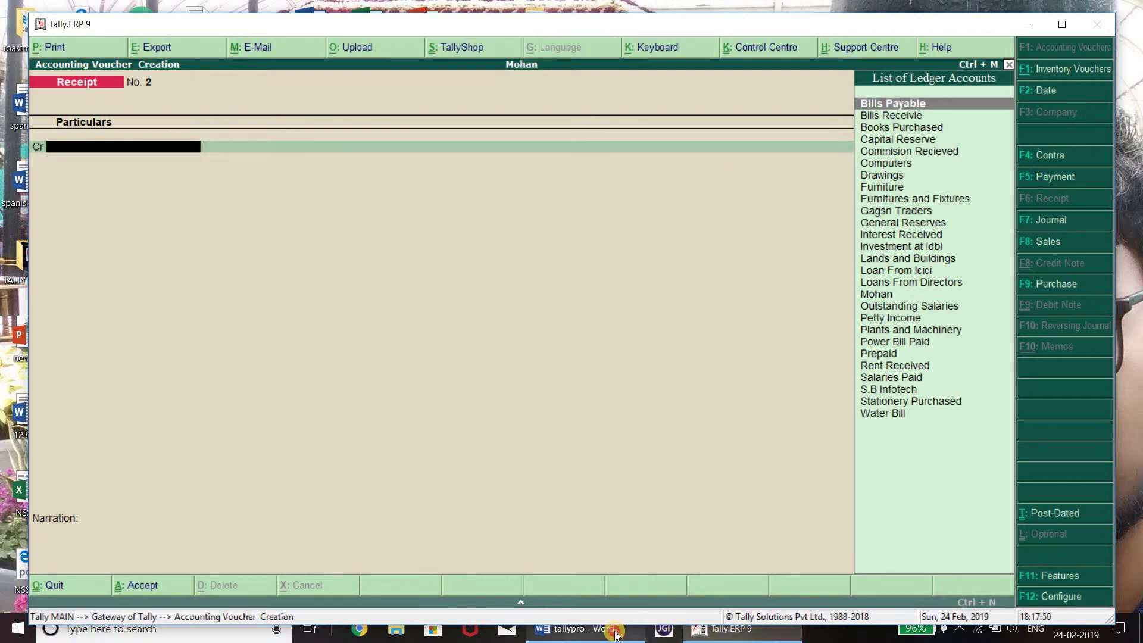
- Credit Commision Recieved with 20000 in the new Receipt voucher, checking the entry and amount in the Word list
{"action": "left_click", "coordinate": [616, 635]}
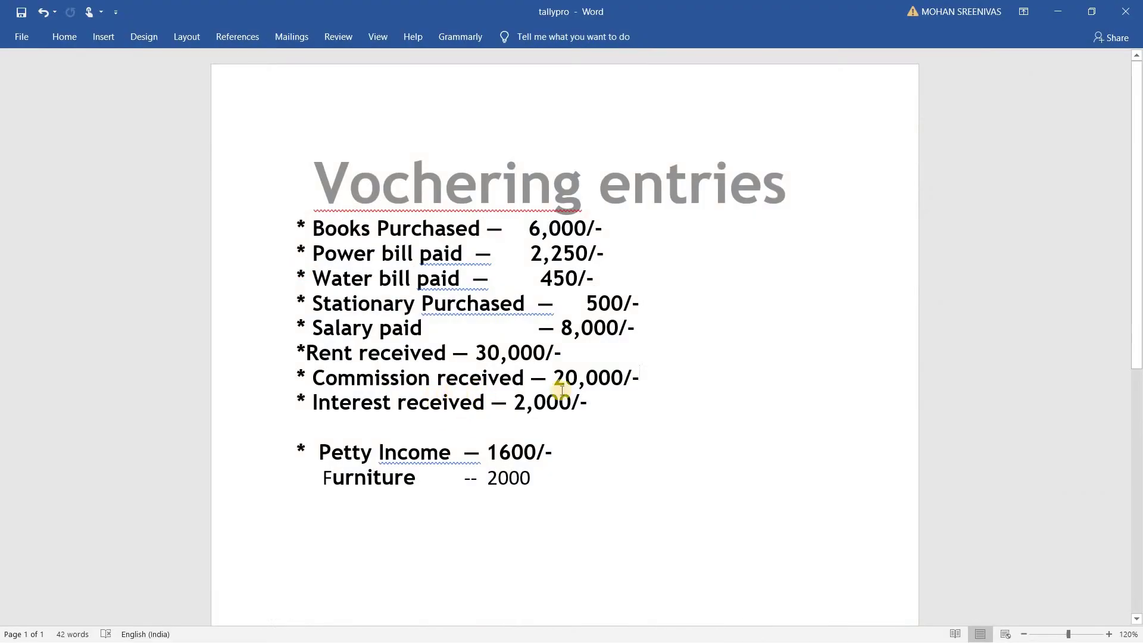
{"action": "left_click", "coordinate": [1057, 12]}
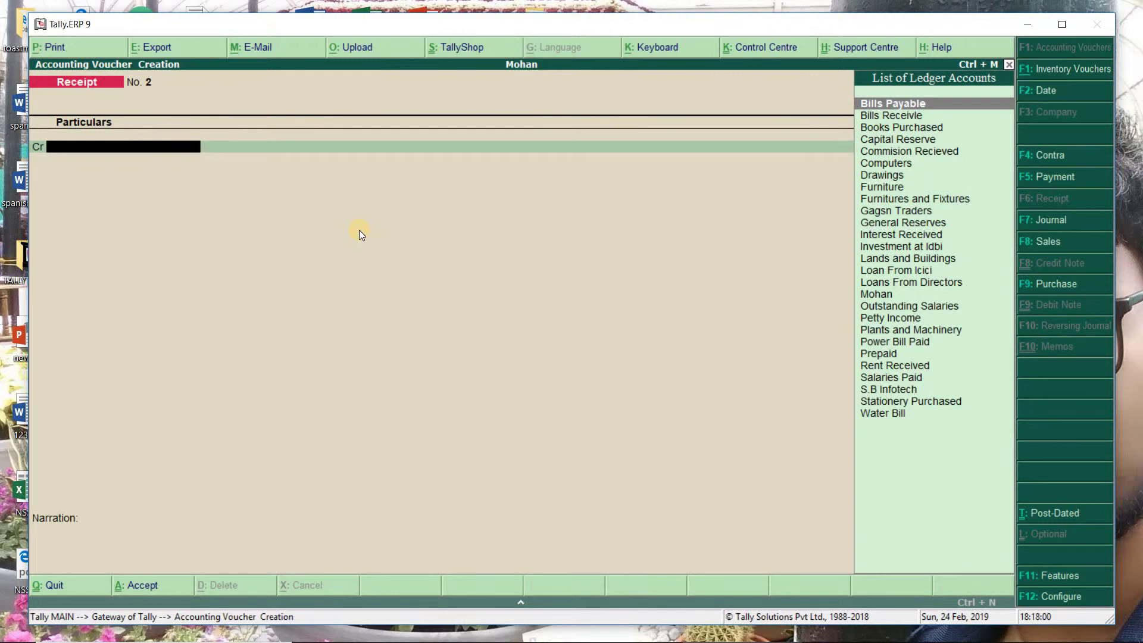
{"action": "type", "text": "Com"}
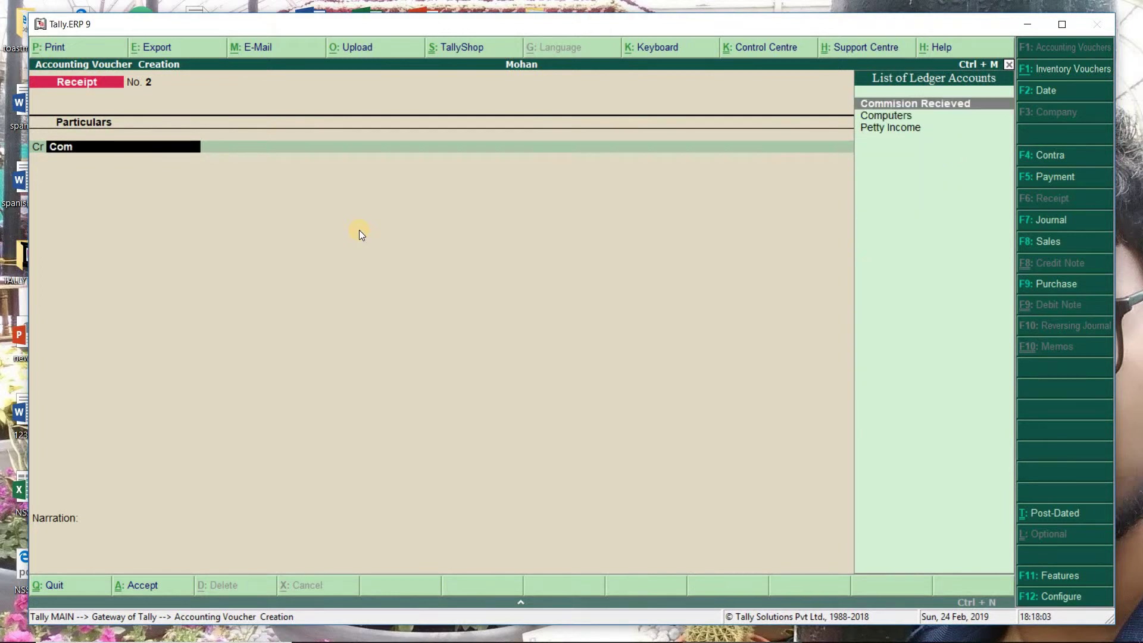
{"action": "key", "text": "Return"}
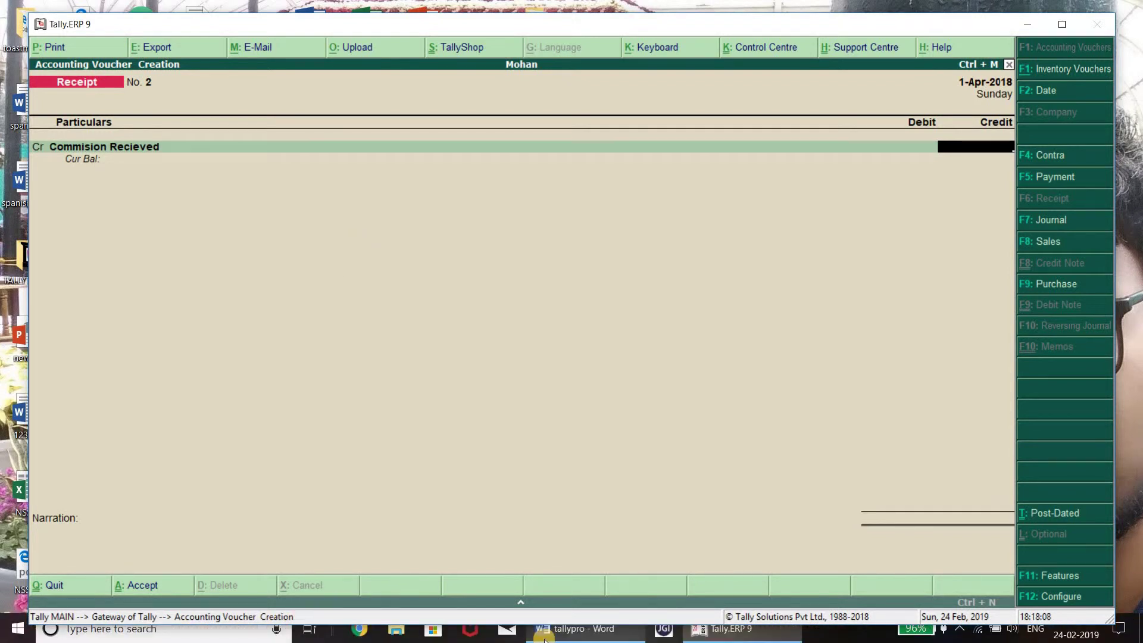
{"action": "left_click", "coordinate": [280, 630]}
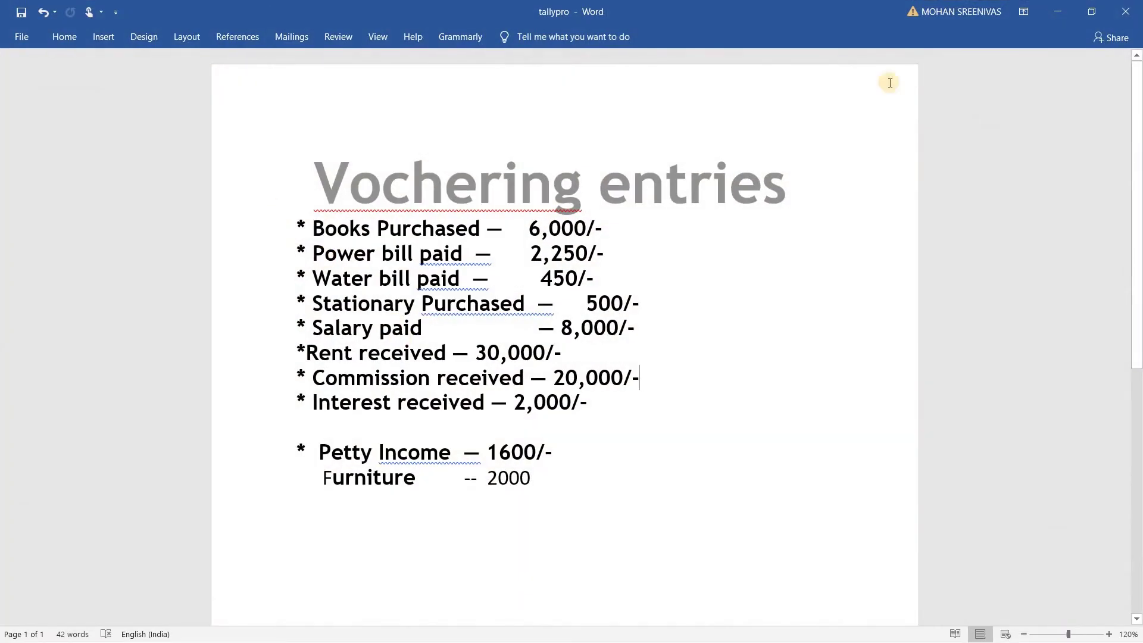
{"action": "left_click", "coordinate": [1052, 6]}
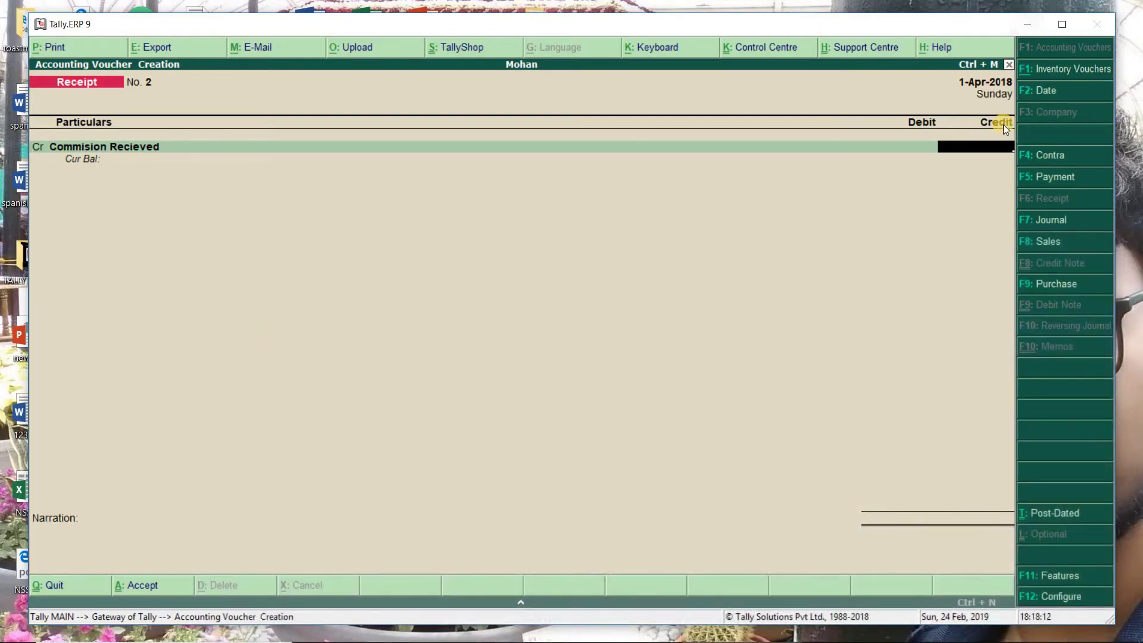
{"action": "type", "text": "20000"}
{"action": "key", "text": "Return"}
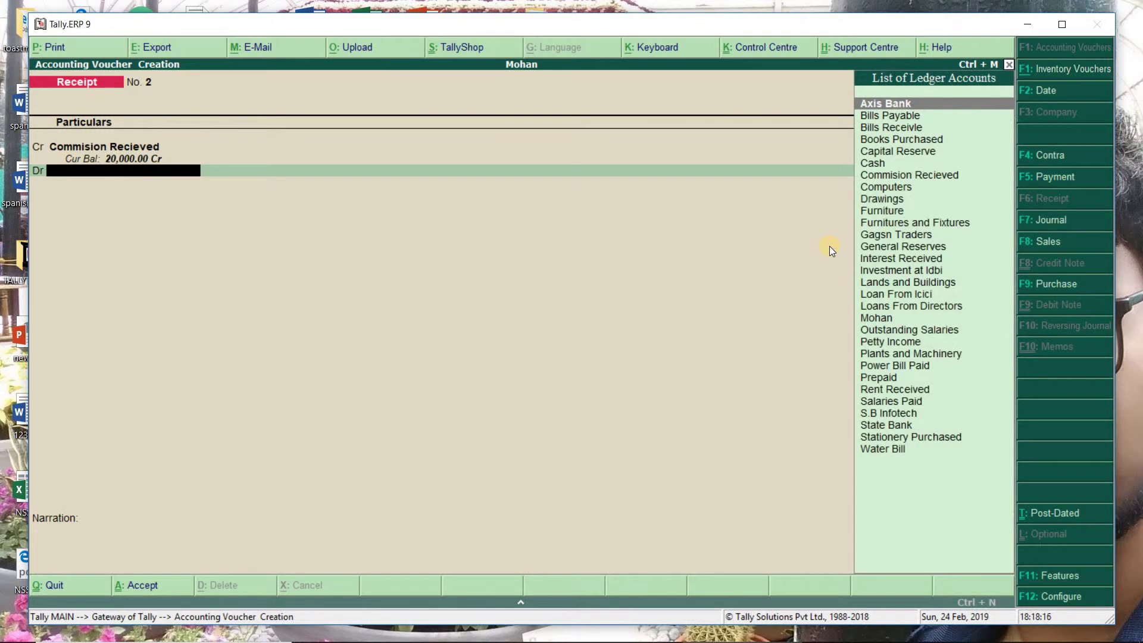
- Debit Cash with 20,000.00, leave the narration blank and accept the commission receipt voucher
{"action": "type", "text": "Cash"}
{"action": "key", "text": "Return"}
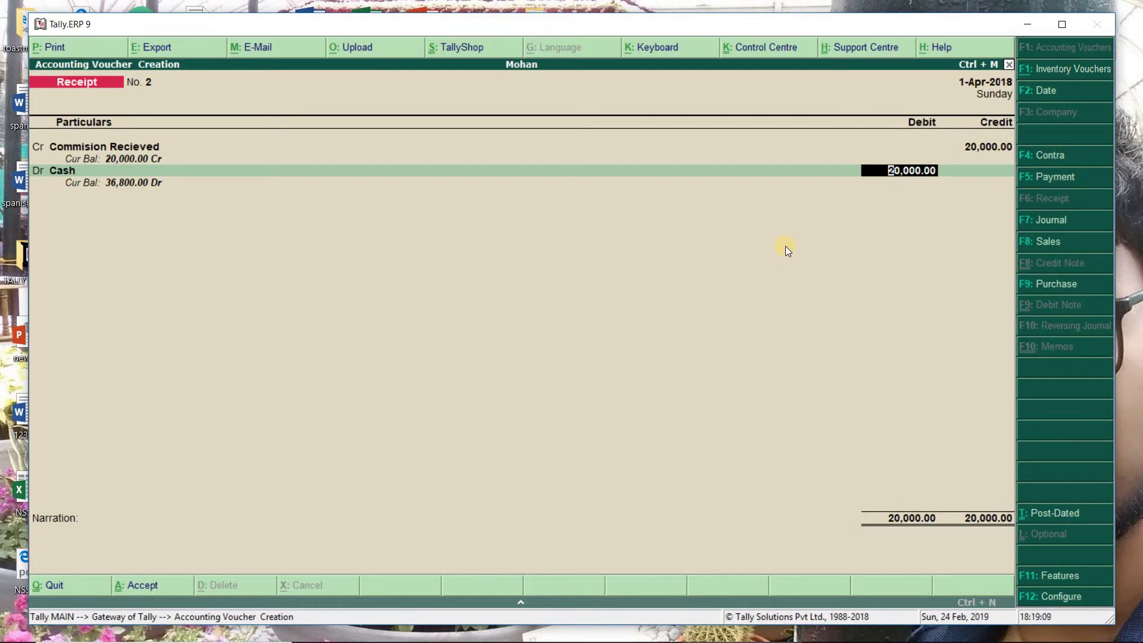
{"action": "key", "text": "Return"}
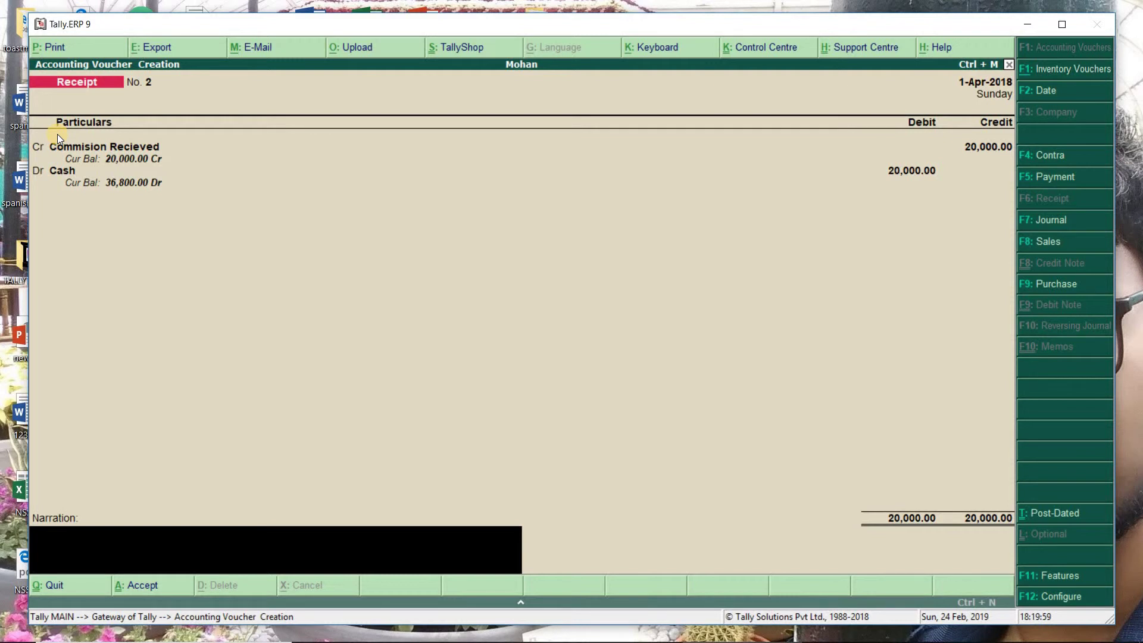
{"action": "key", "text": "Return"}
{"action": "key", "text": "Return"}
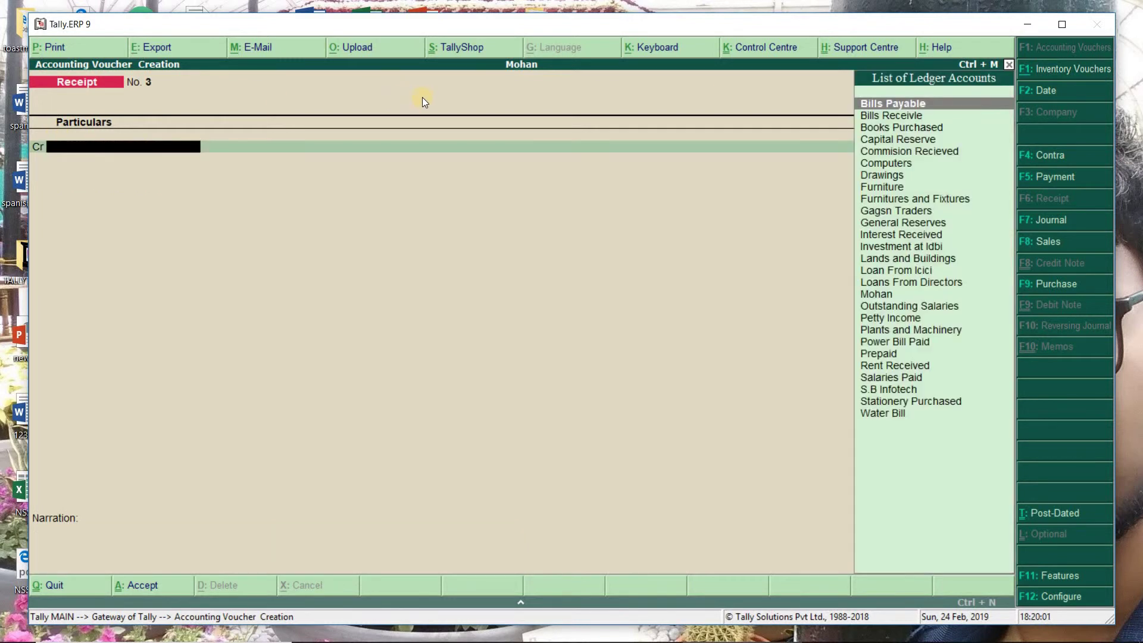
- Compare the Payment and Receipt voucher screens, return to Receipt, and check the next entry in the Word list
{"action": "left_click", "coordinate": [1088, 176]}
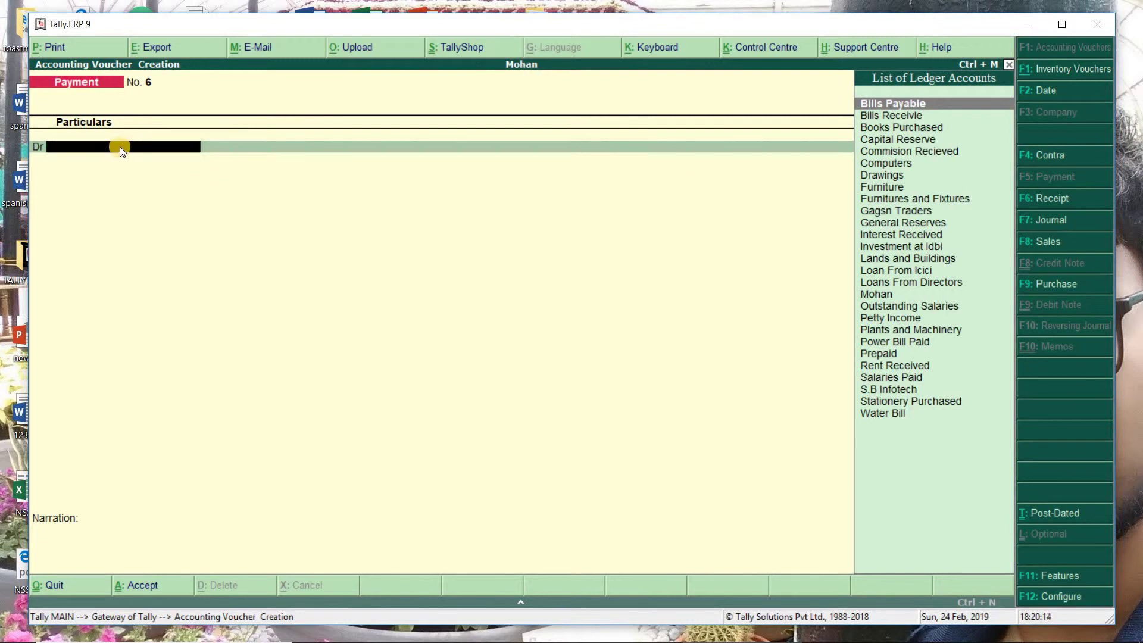
{"action": "left_click", "coordinate": [1046, 199]}
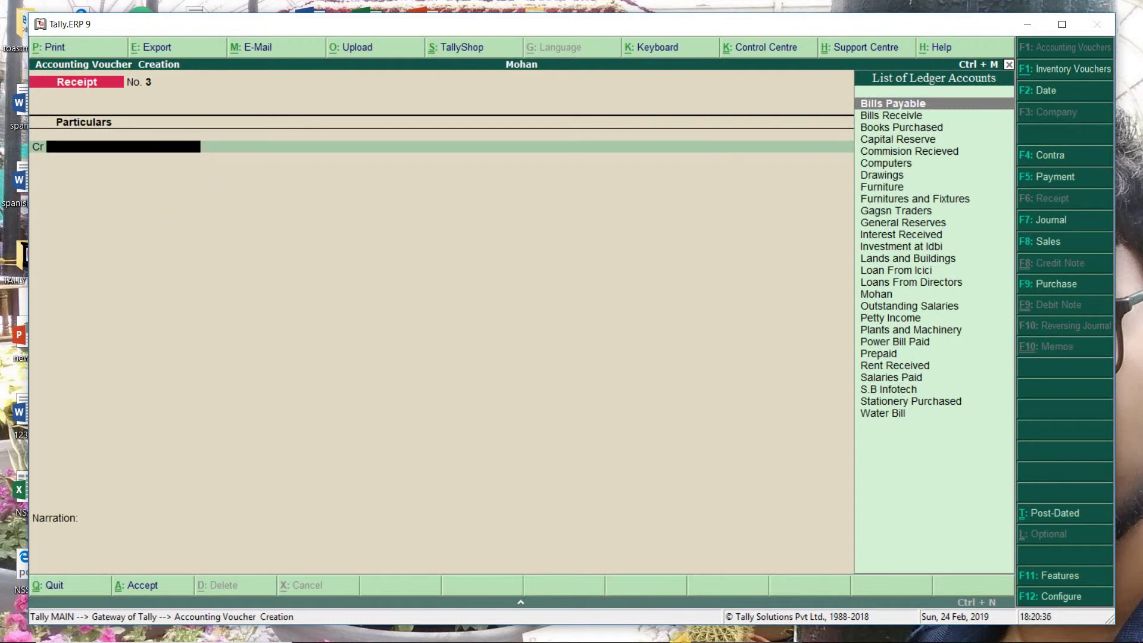
{"action": "mouse_move", "coordinate": [516, 626]}
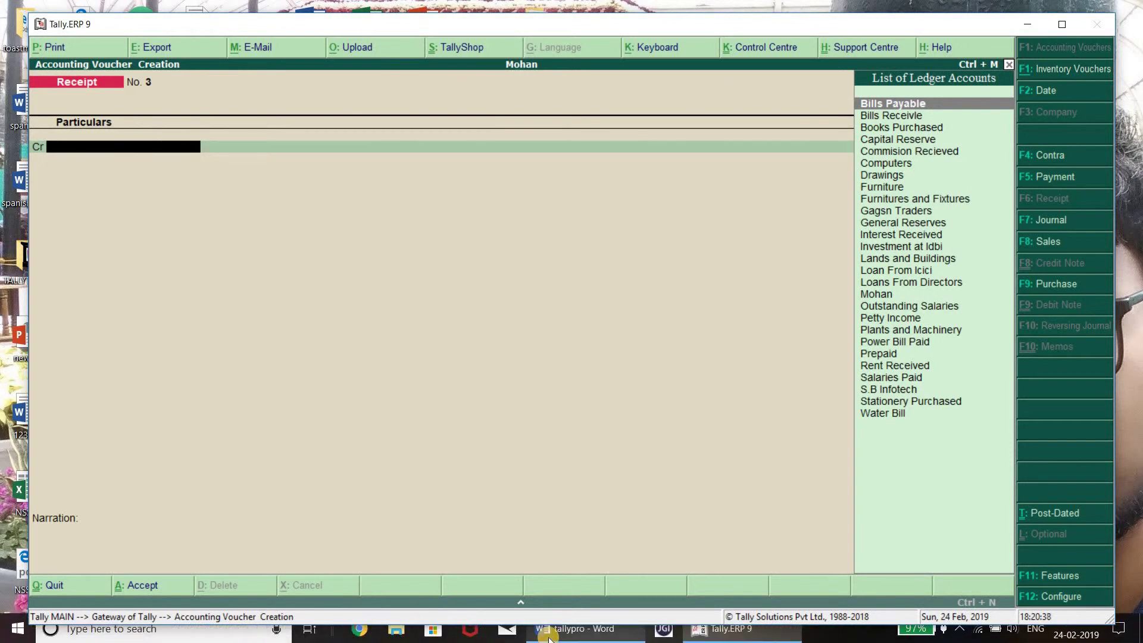
{"action": "left_click", "coordinate": [569, 631]}
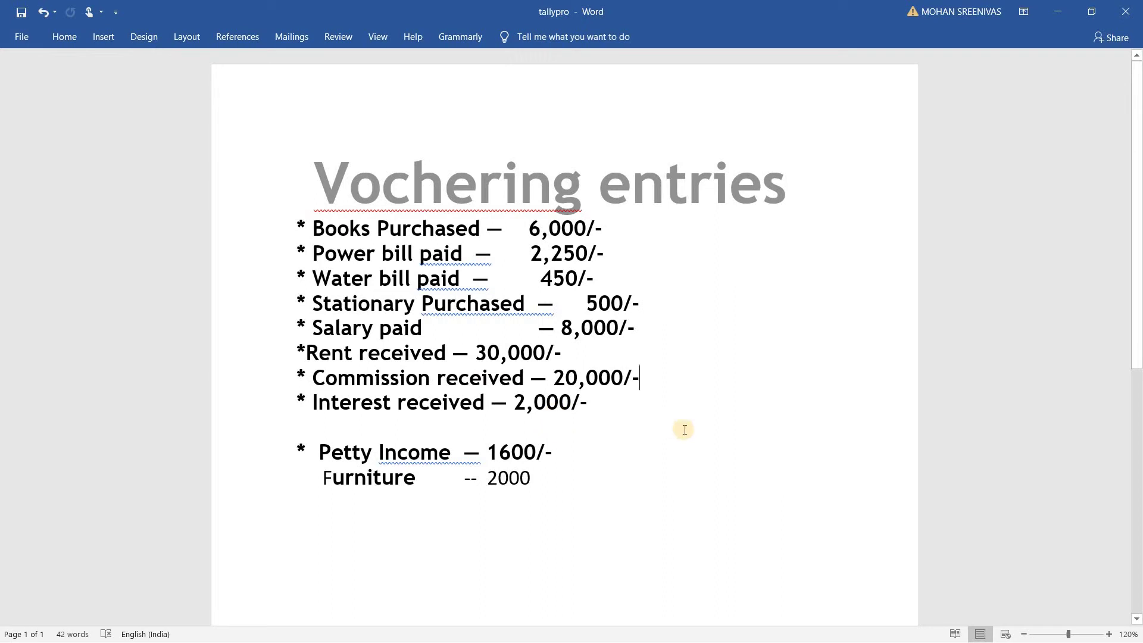
{"action": "left_click", "coordinate": [1052, 11]}
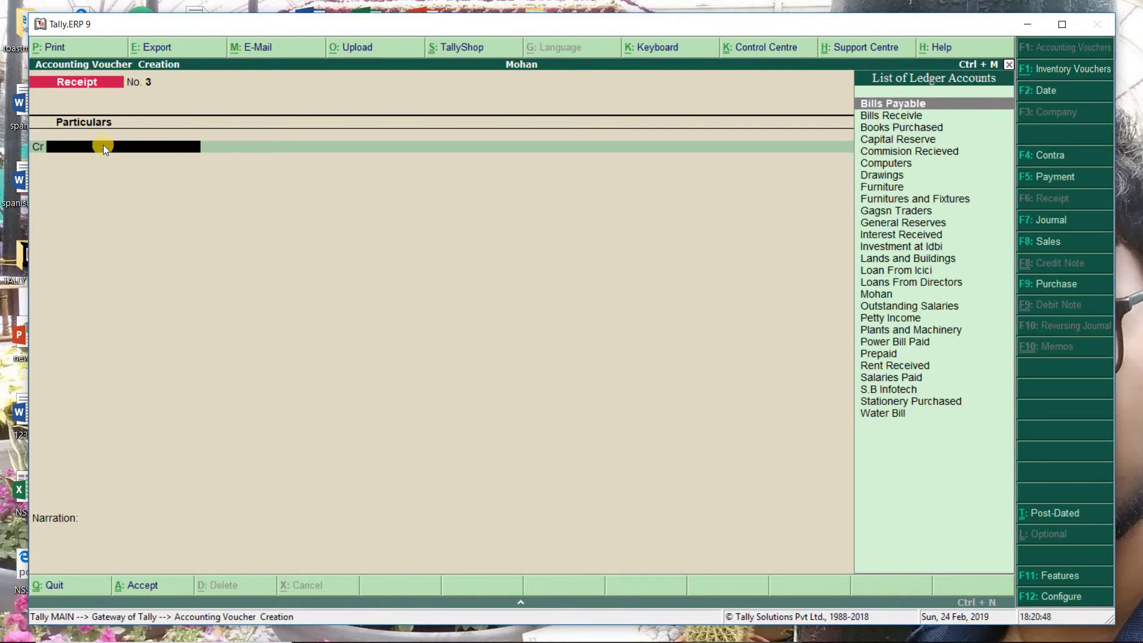
- Credit Interest Received with 2000 in the Receipt voucher, checking the amount in the Word list
{"action": "type", "text": "In"}
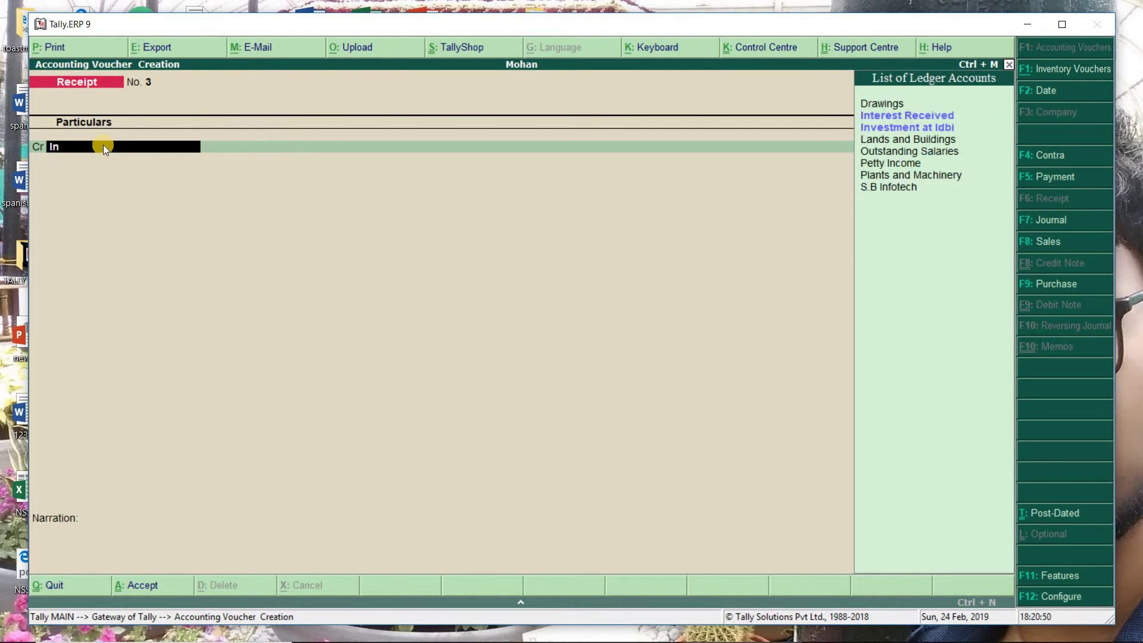
{"action": "key", "text": "Return"}
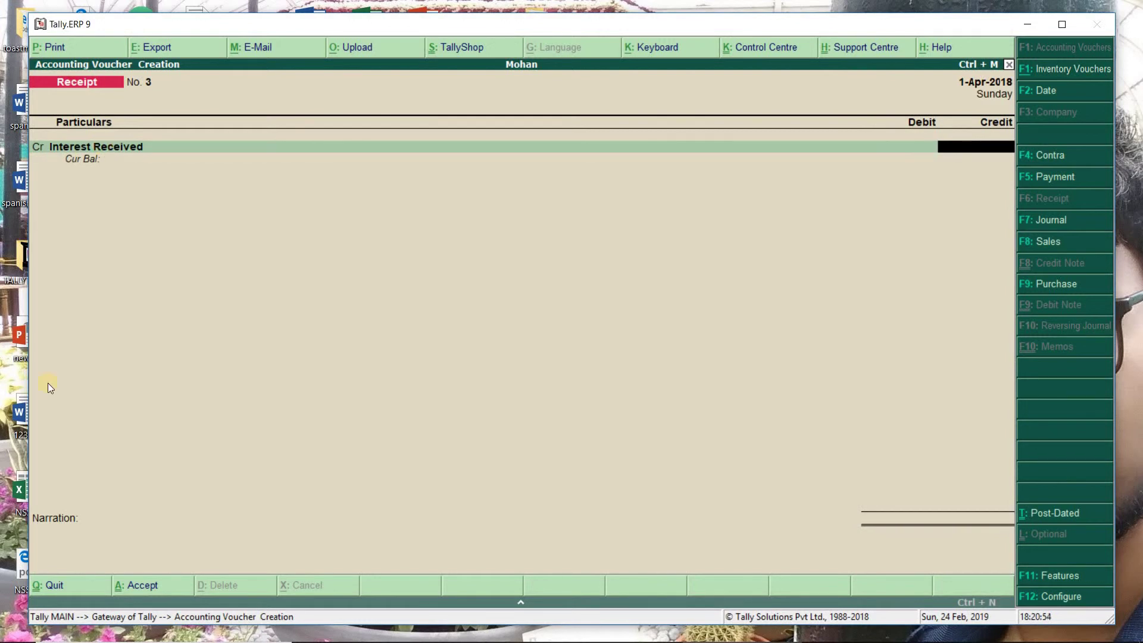
{"action": "mouse_move", "coordinate": [466, 636]}
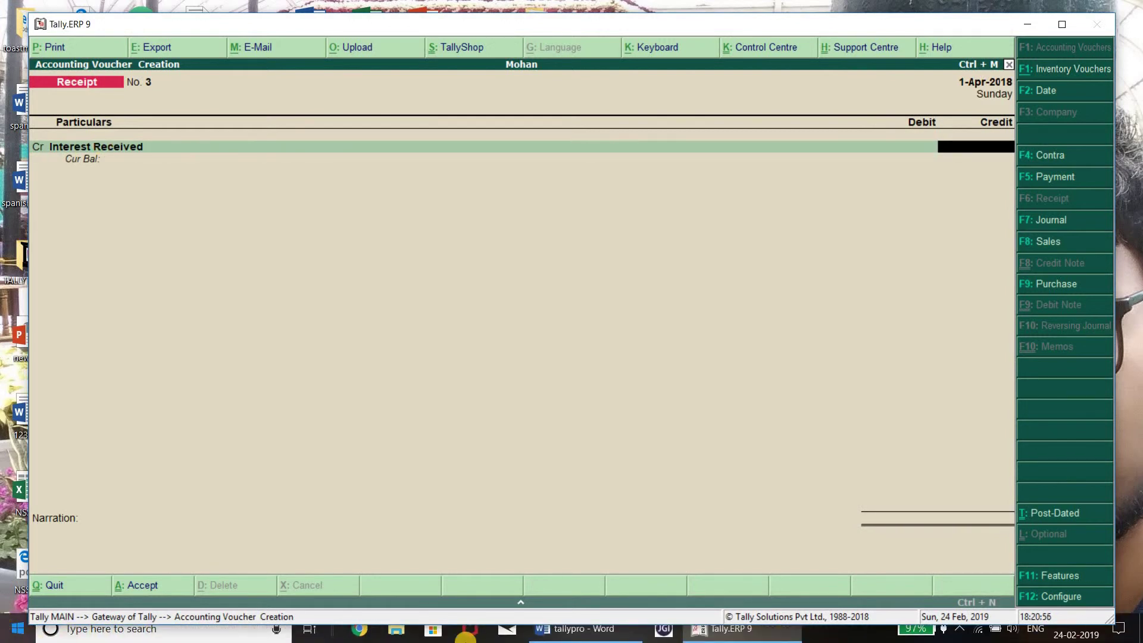
{"action": "left_click", "coordinate": [572, 629]}
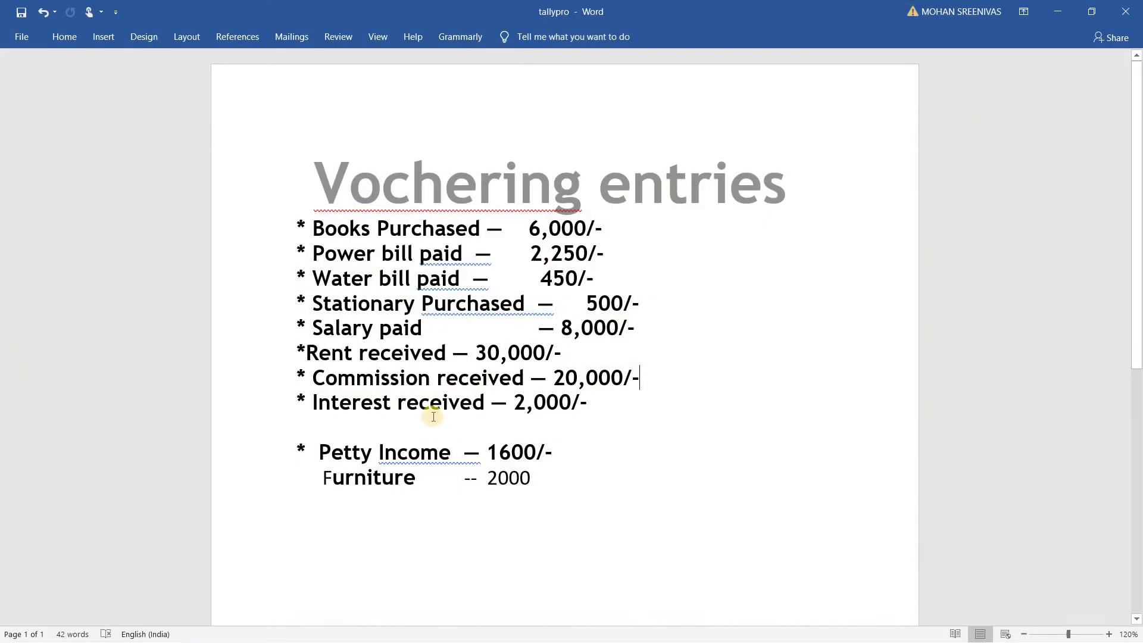
{"action": "left_click", "coordinate": [1058, 15]}
{"action": "type", "text": "2,00"}
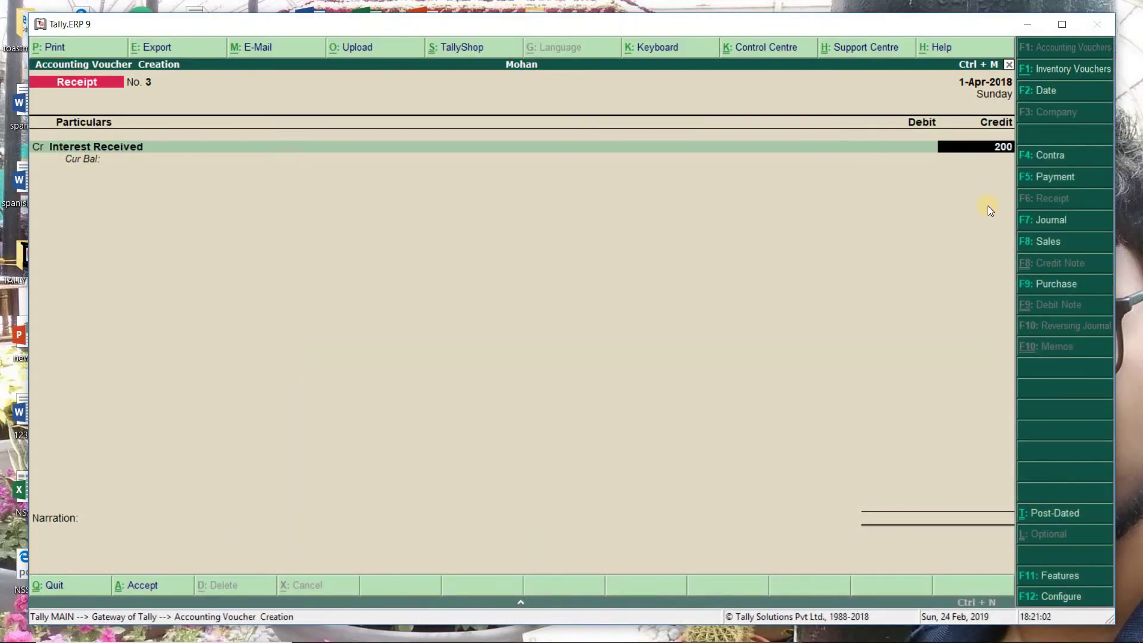
{"action": "type", "text": "0"}
{"action": "key", "text": "Return"}
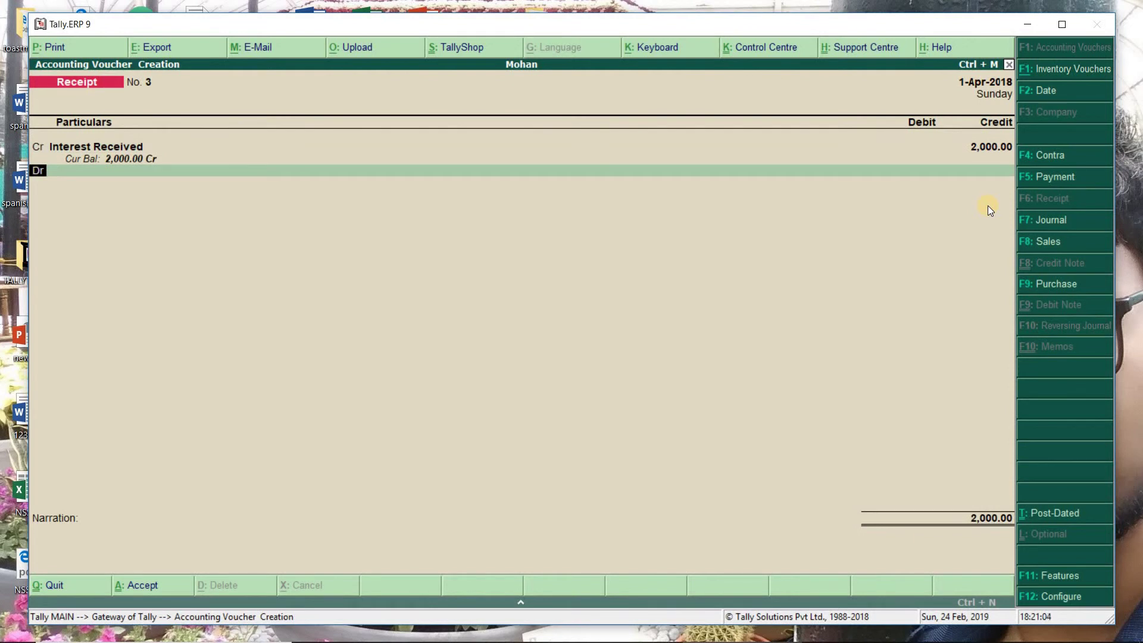
- Debit Cash with 2,000.00, enter the narration "being" and accept the interest receipt voucher
{"action": "type", "text": "cash"}
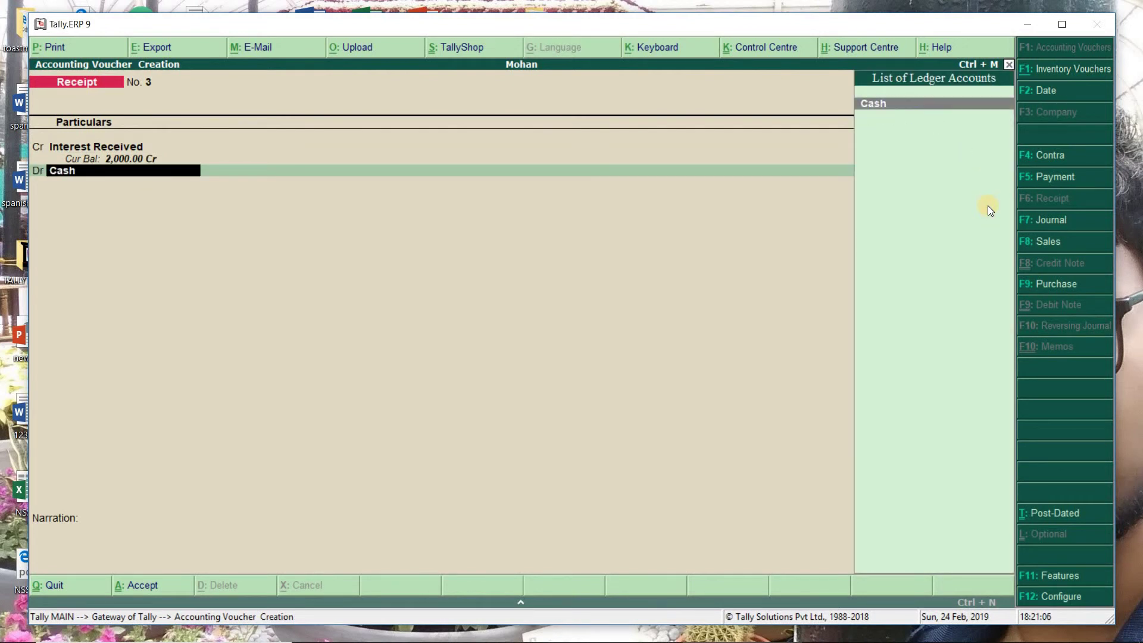
{"action": "key", "text": "Return"}
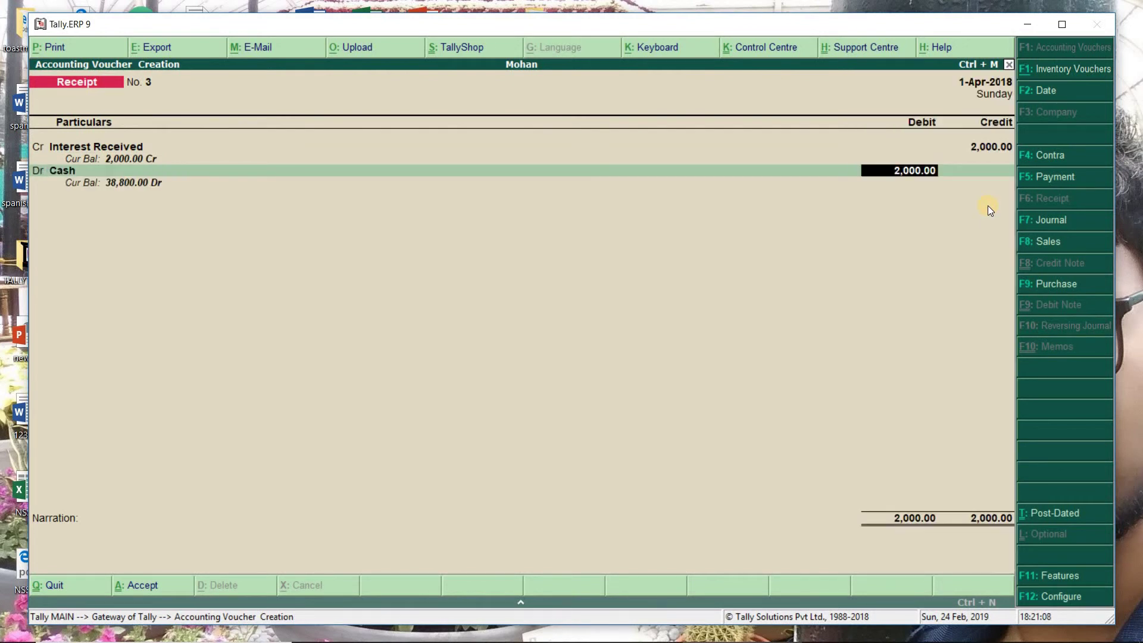
{"action": "key", "text": "Return"}
{"action": "type", "text": "being"}
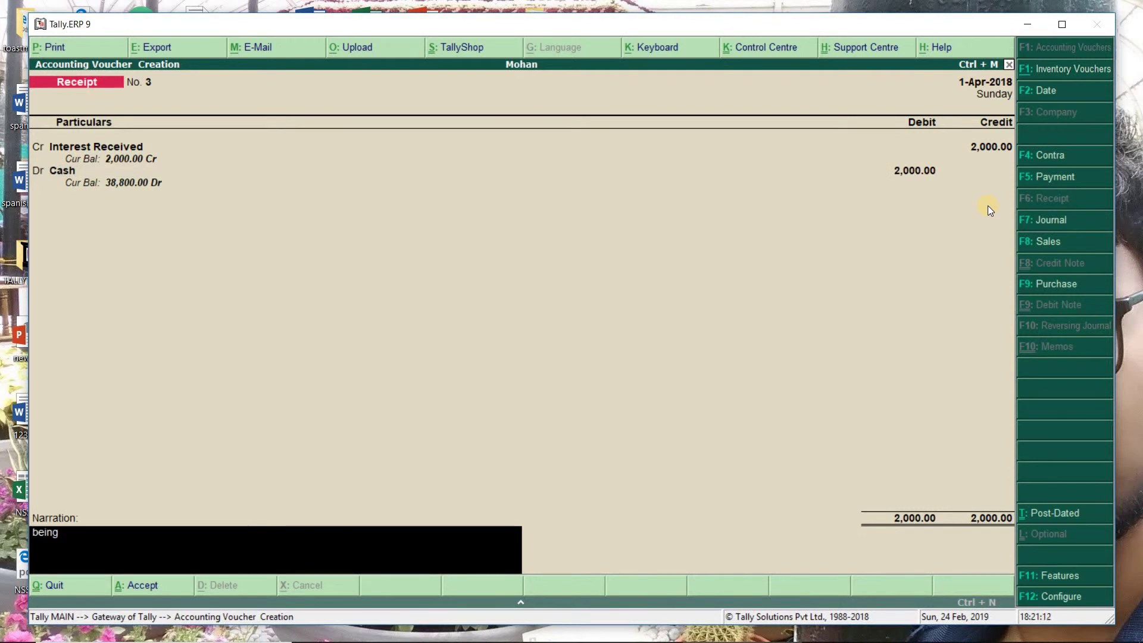
{"action": "key", "text": "Return"}
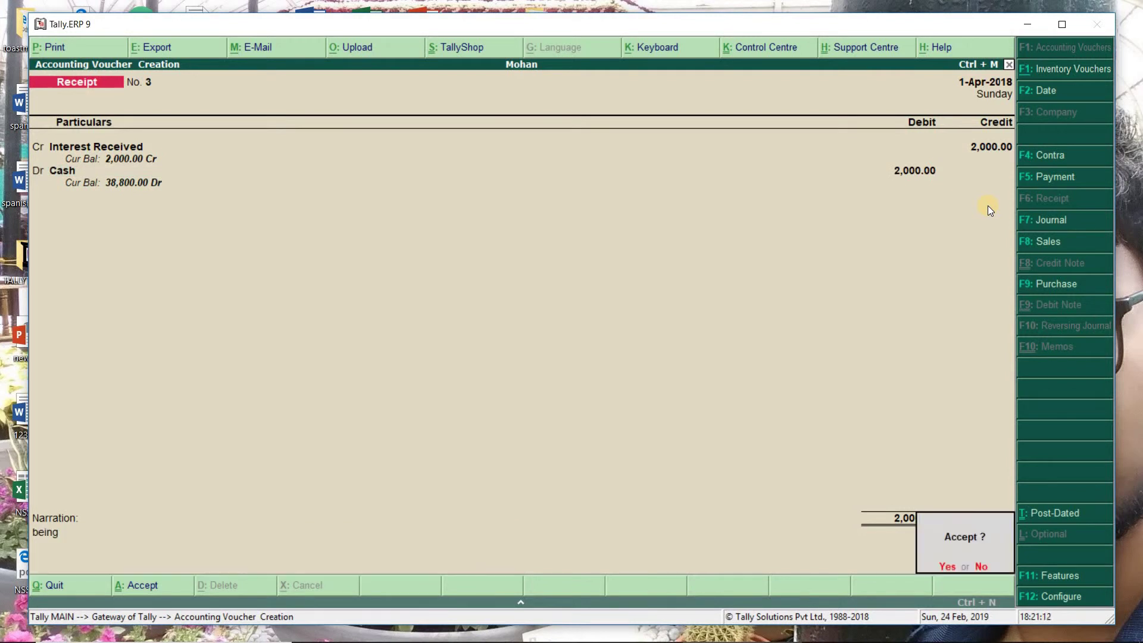
{"action": "key", "text": "Return"}
- Check the petty income entry in the Word list and credit Petty Income with 1600 in the new Receipt voucher
{"action": "mouse_move", "coordinate": [637, 635]}
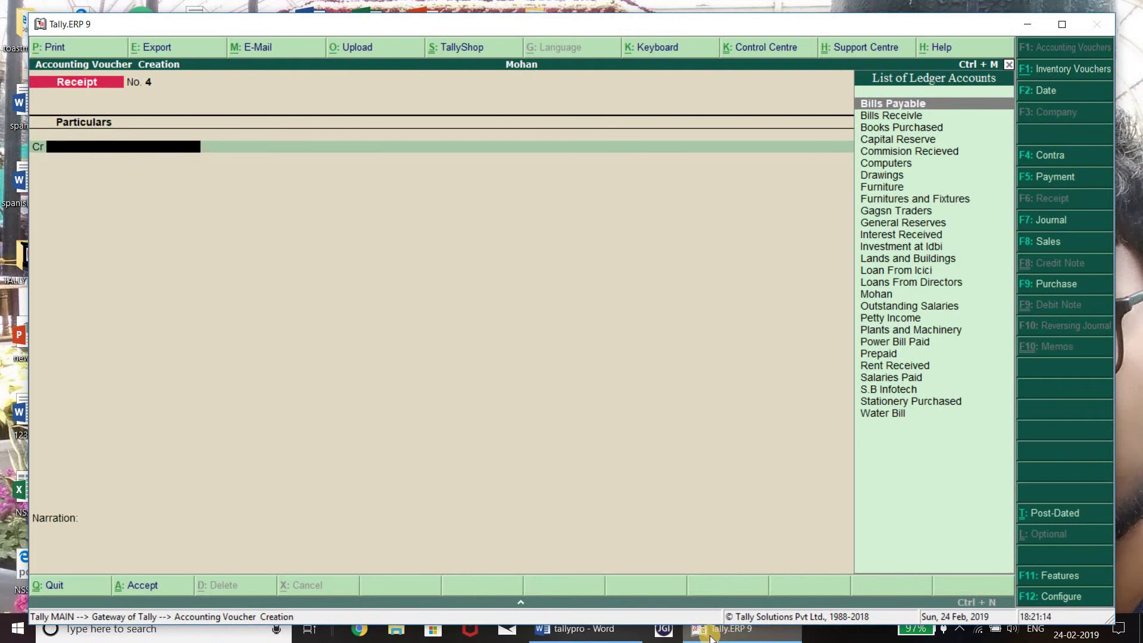
{"action": "left_click", "coordinate": [637, 634]}
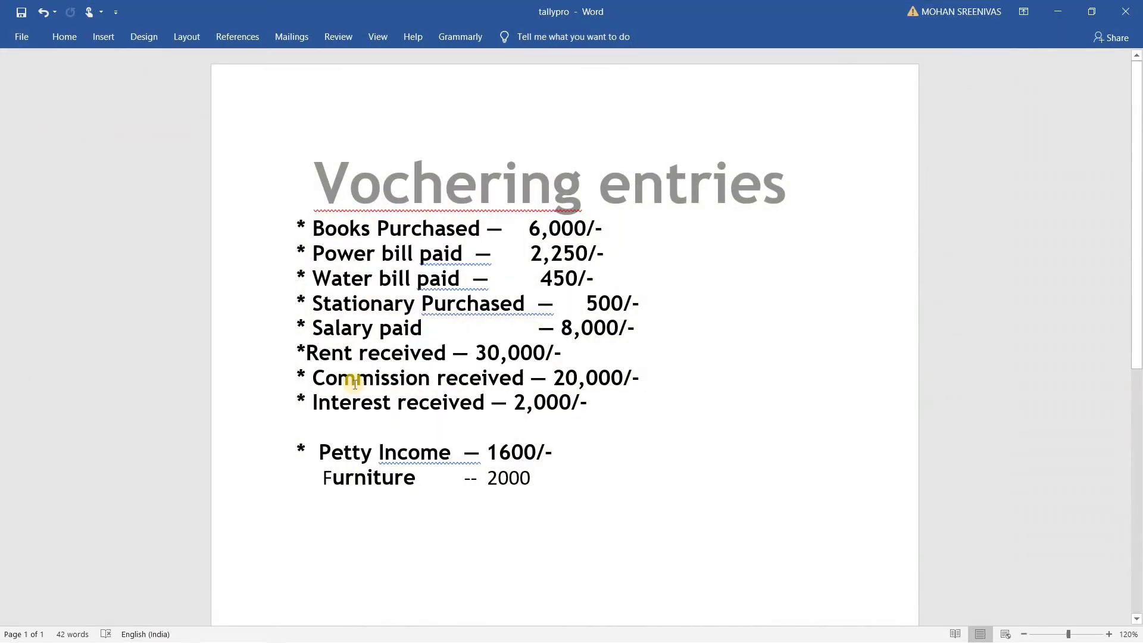
{"action": "left_click", "coordinate": [1050, 7]}
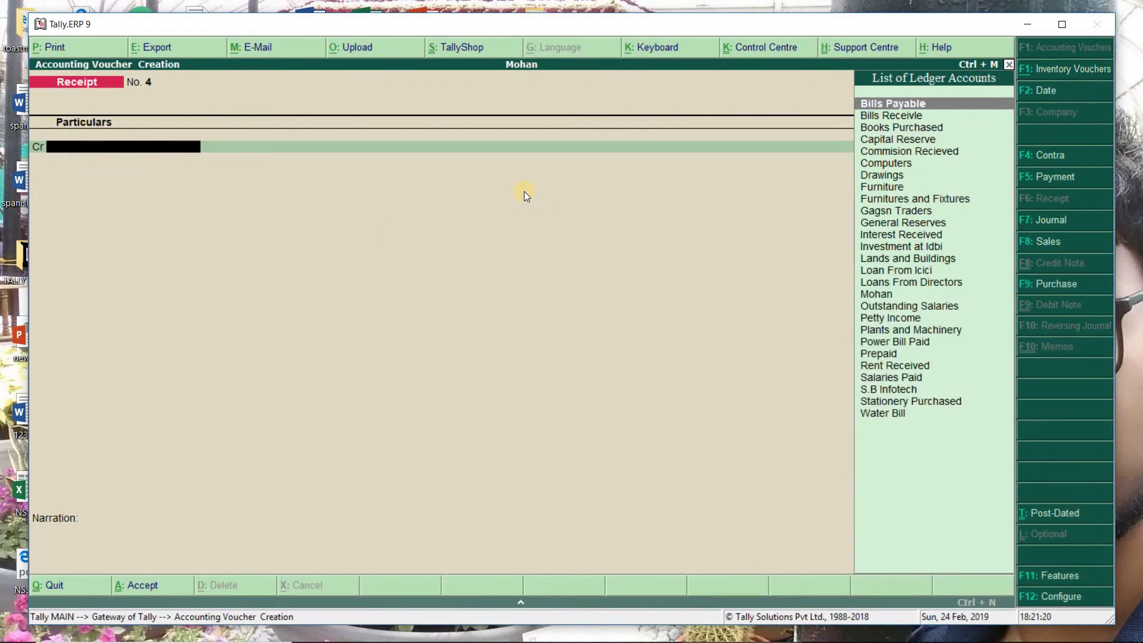
{"action": "type", "text": "Pet"}
{"action": "key", "text": "Return"}
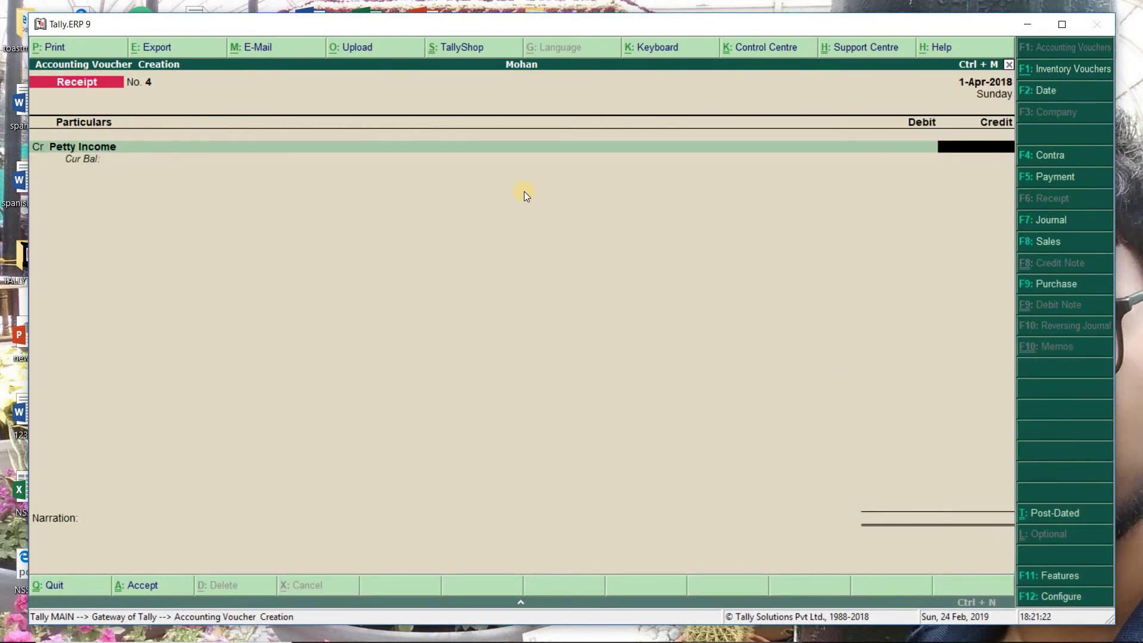
{"action": "mouse_move", "coordinate": [405, 641]}
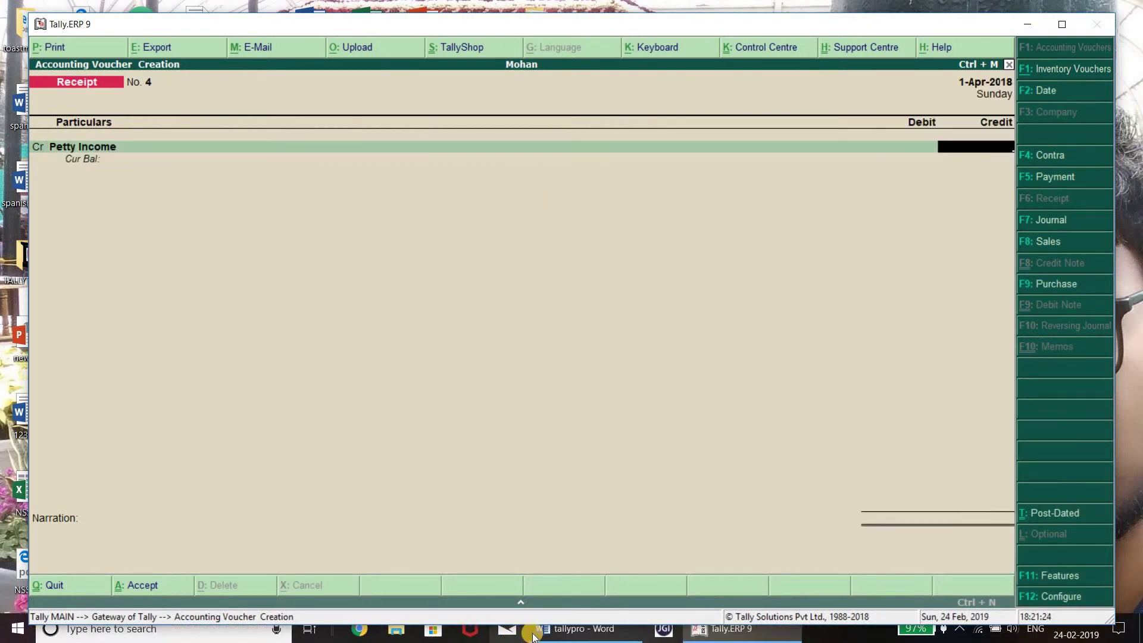
{"action": "mouse_move", "coordinate": [533, 634]}
{"action": "mouse_move", "coordinate": [555, 598]}
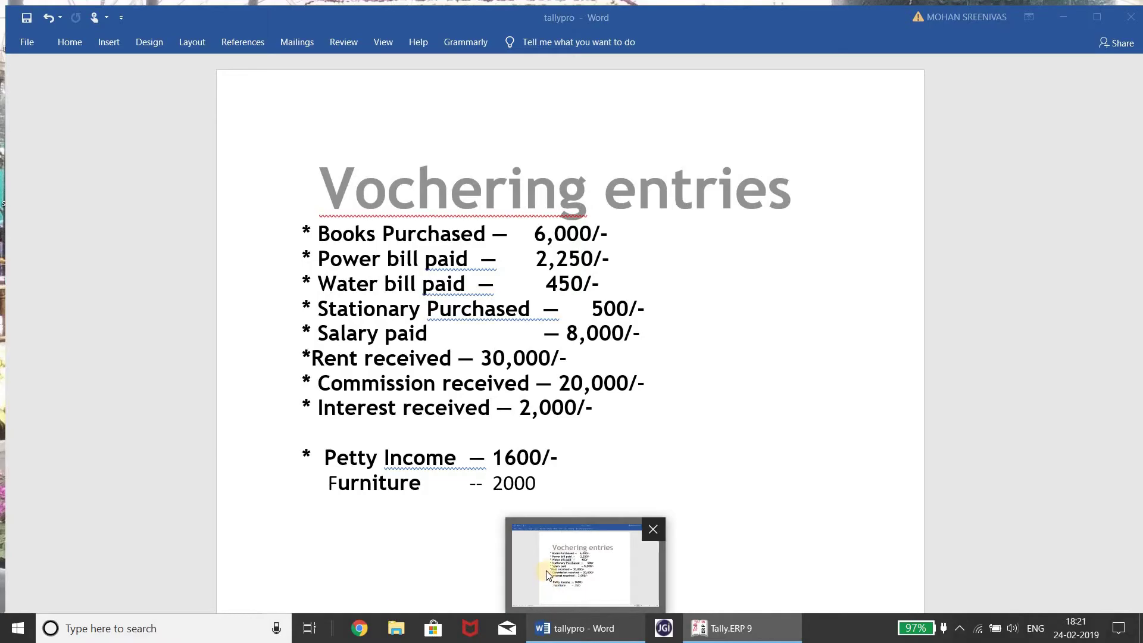
{"action": "type", "text": "1600"}
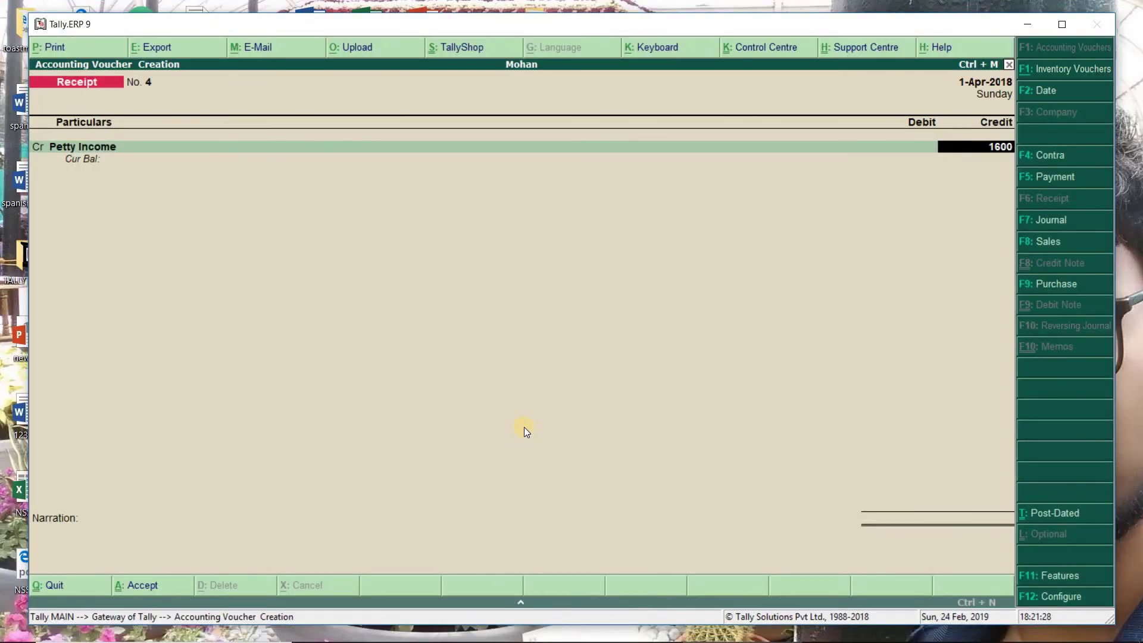
{"action": "key", "text": "Return"}
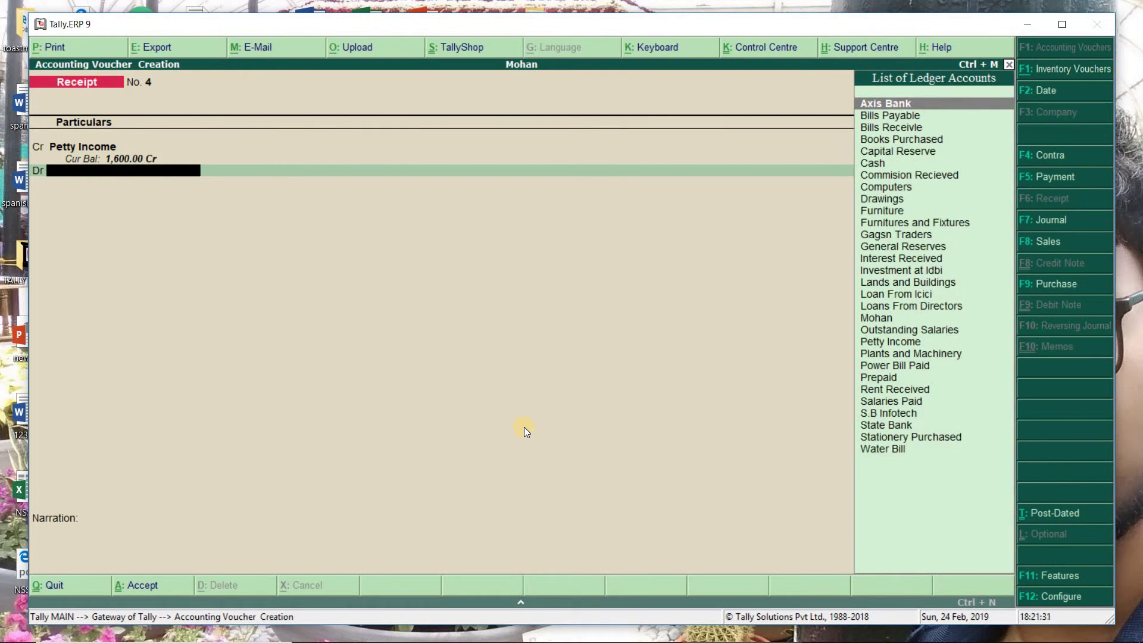
- Debit Cash with 1,600.00, leave the narration blank and accept the petty income receipt voucher
{"action": "type", "text": "Cash"}
{"action": "key", "text": "Return"}
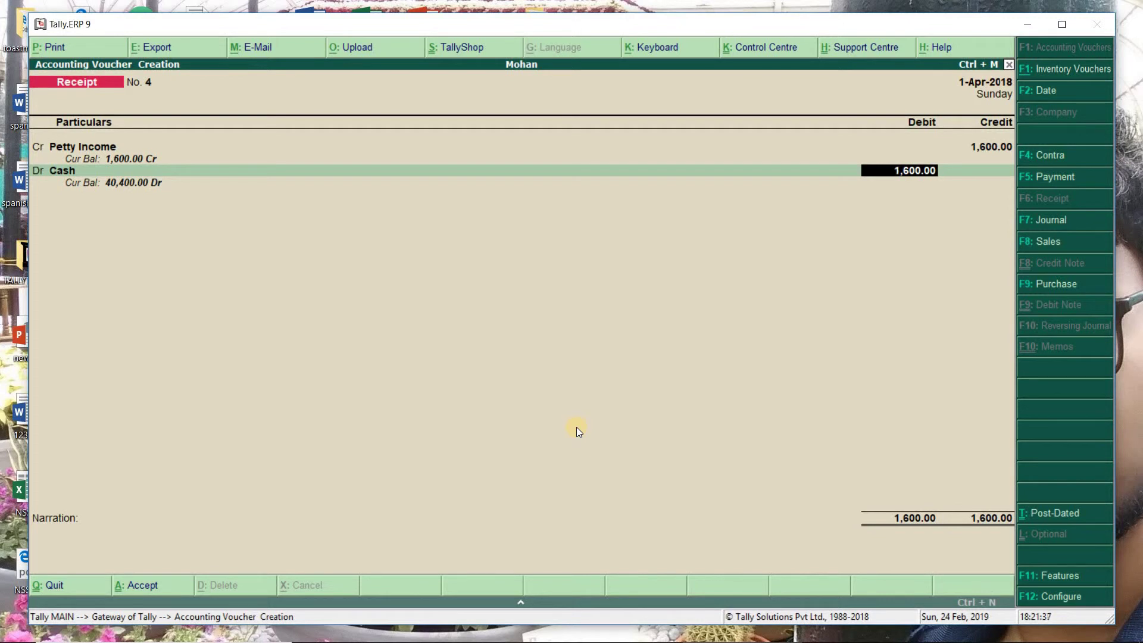
{"action": "key", "text": "Return"}
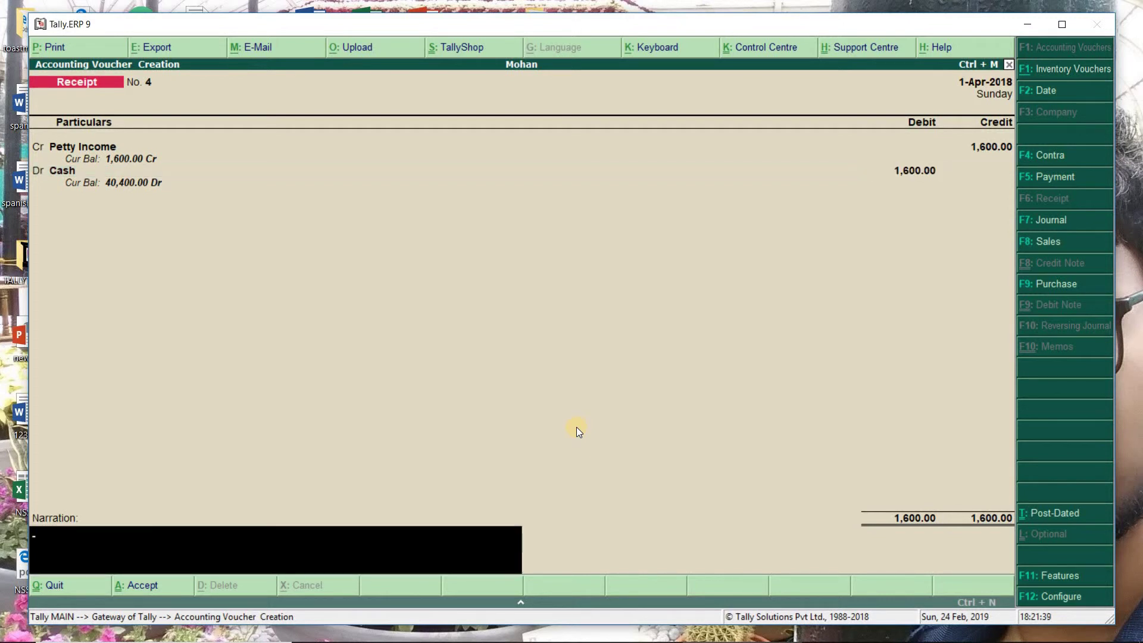
{"action": "key", "text": "Return"}
{"action": "key", "text": "Return"}
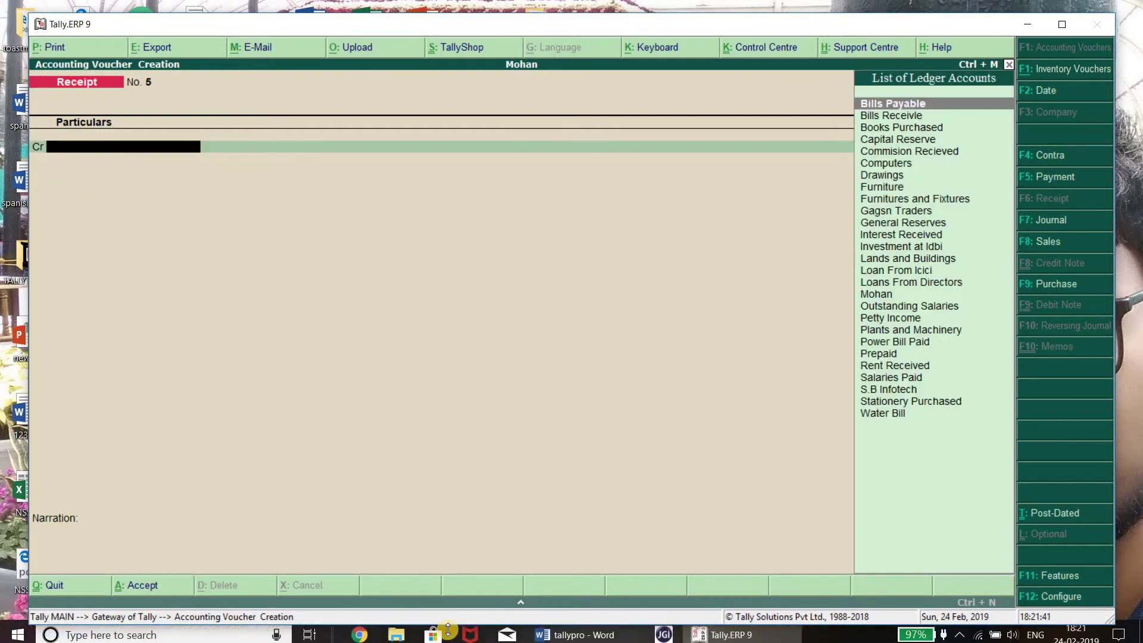
- Check the furniture entry in the Word list and switch voucher entry in Tally to Payment
{"action": "left_click", "coordinate": [543, 639]}
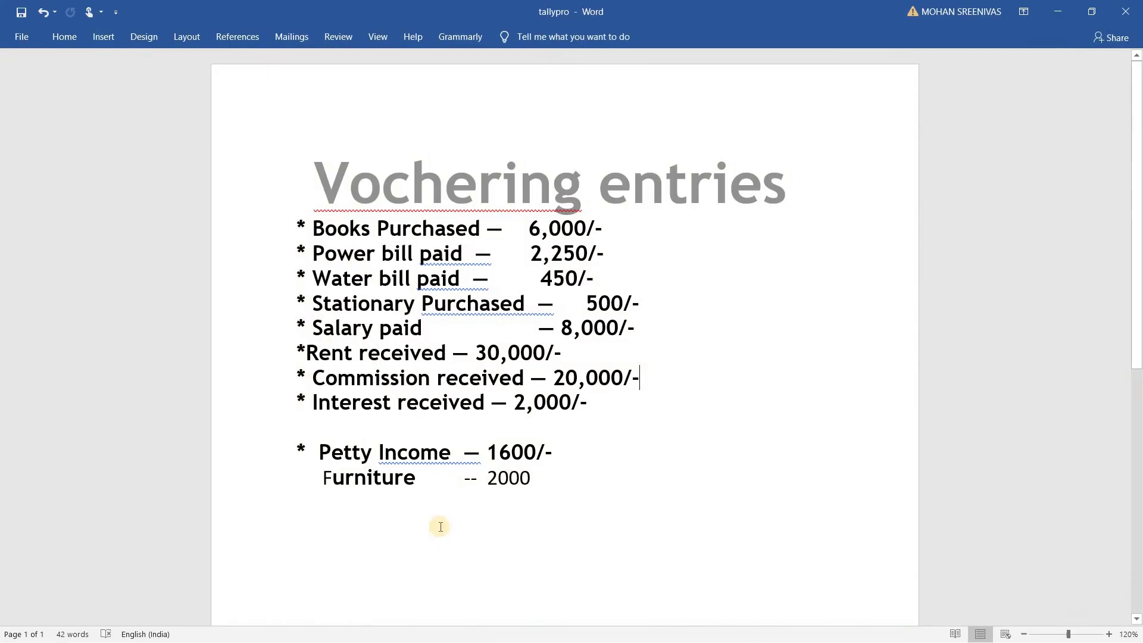
{"action": "left_click", "coordinate": [1066, 8]}
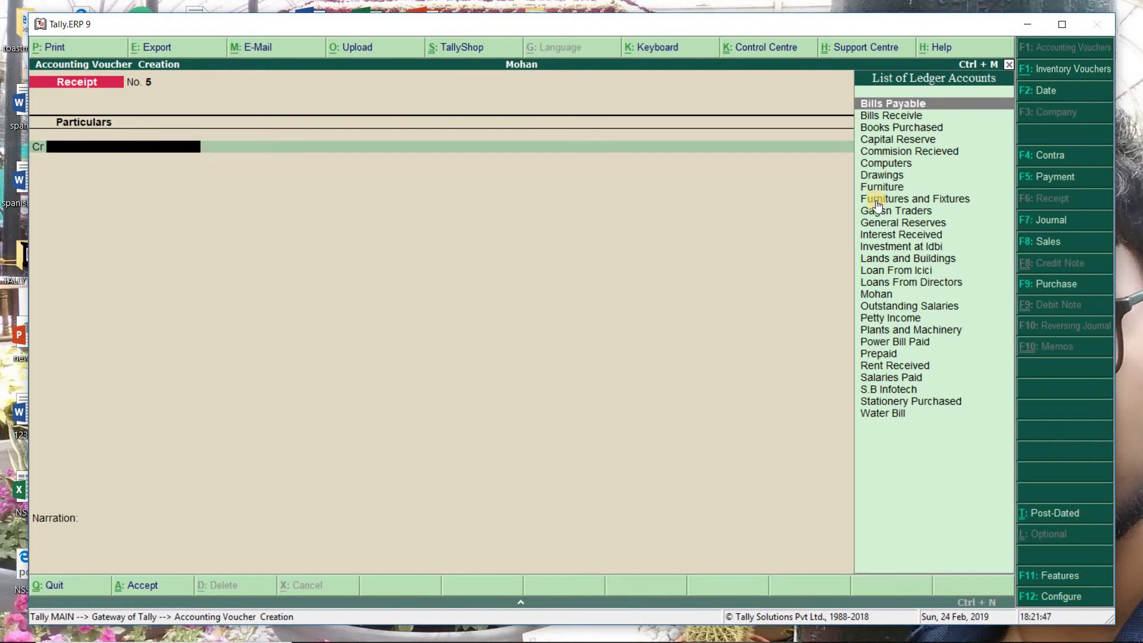
{"action": "left_click", "coordinate": [1048, 177]}
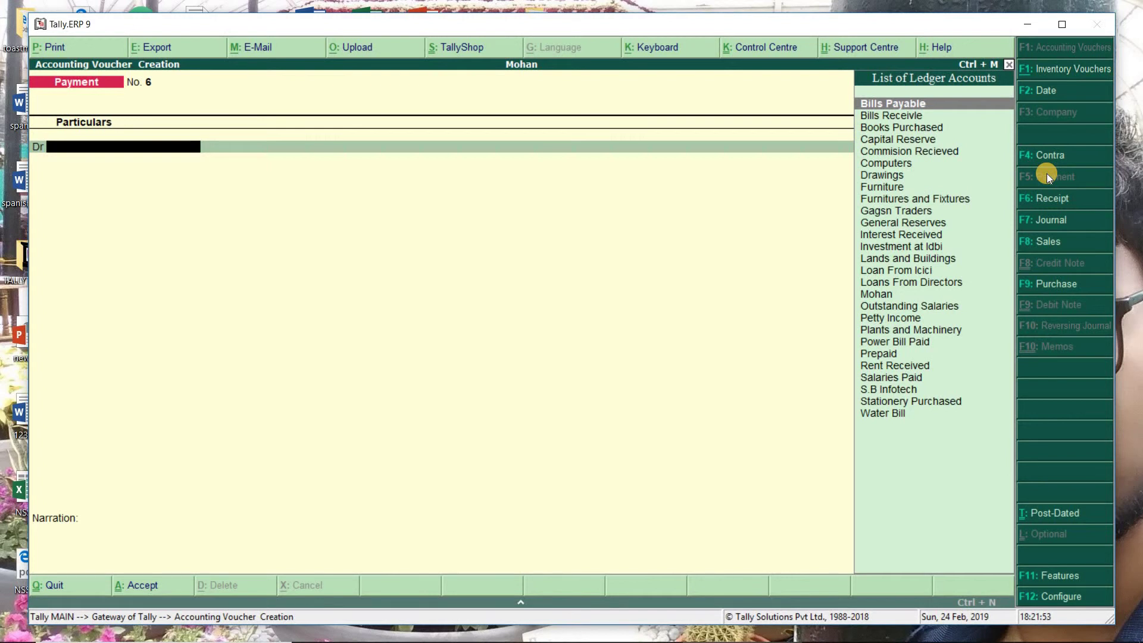
- Debit the Furniture ledger with 2000 in the Payment voucher, checking the amount in the Word list
{"action": "type", "text": "Fur"}
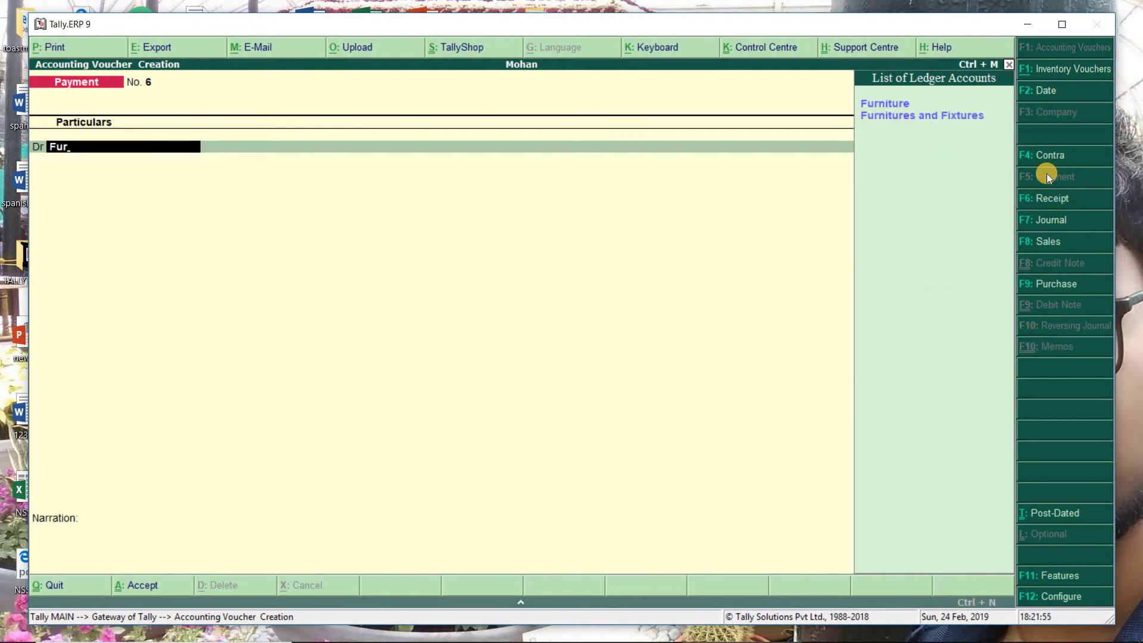
{"action": "key", "text": "Return"}
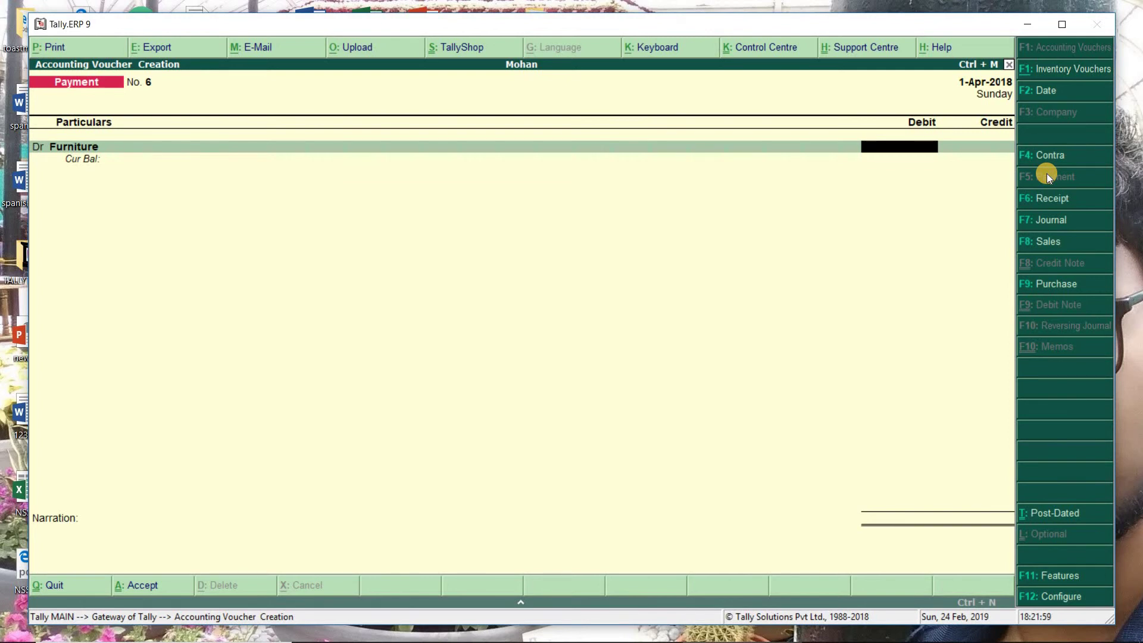
{"action": "mouse_move", "coordinate": [1024, 631]}
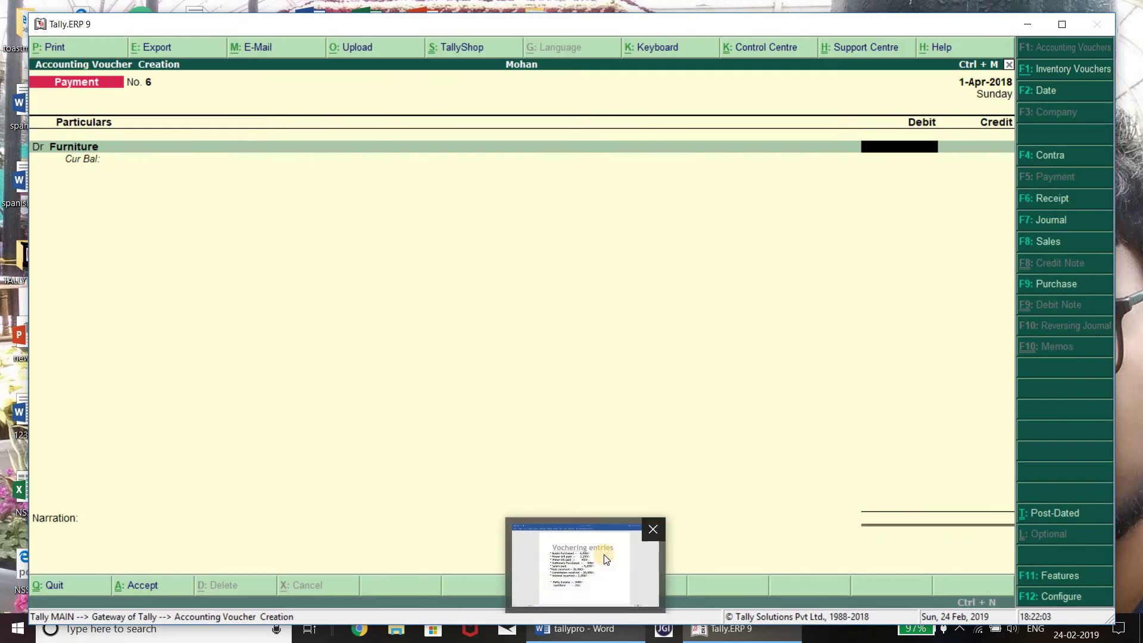
{"action": "left_click", "coordinate": [610, 628]}
{"action": "type", "text": "2000"}
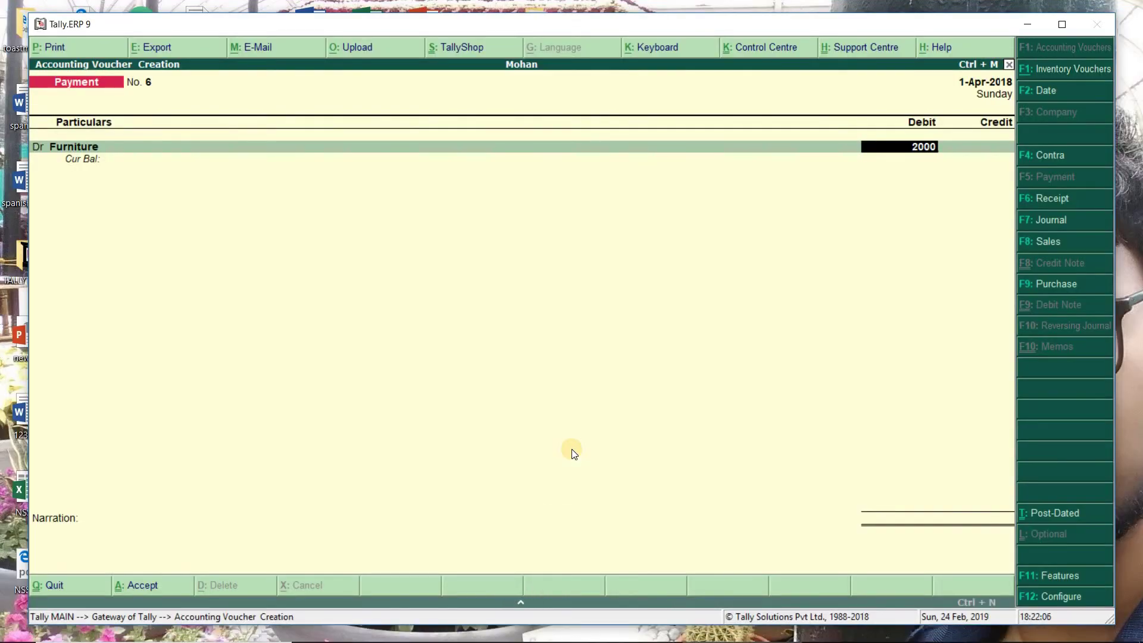
{"action": "key", "text": "Return"}
{"action": "key", "text": "Return"}
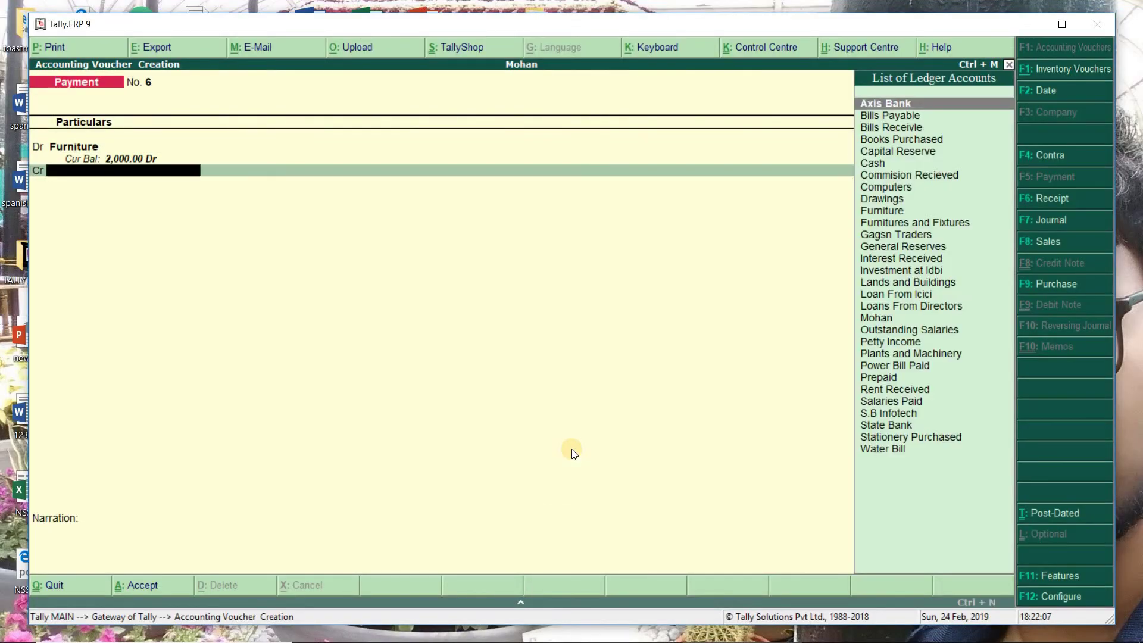
- Credit Cash with 2,000.00, accept the furniture payment voucher without a narration, and return to the Gateway of Tally
{"action": "type", "text": "Cash"}
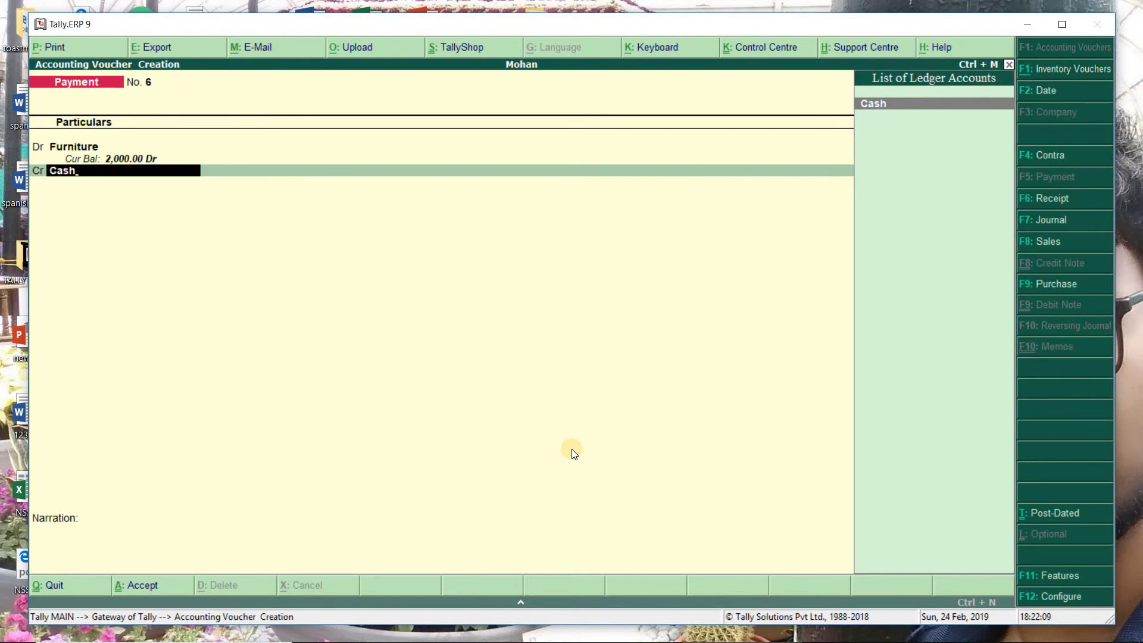
{"action": "key", "text": "Return"}
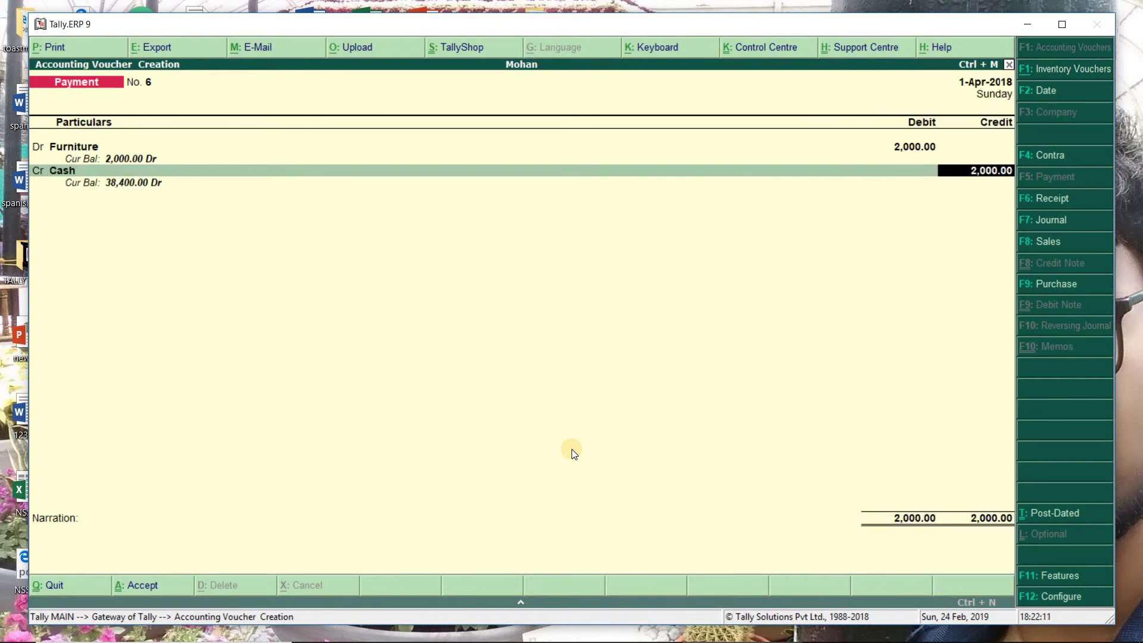
{"action": "key", "text": "Return"}
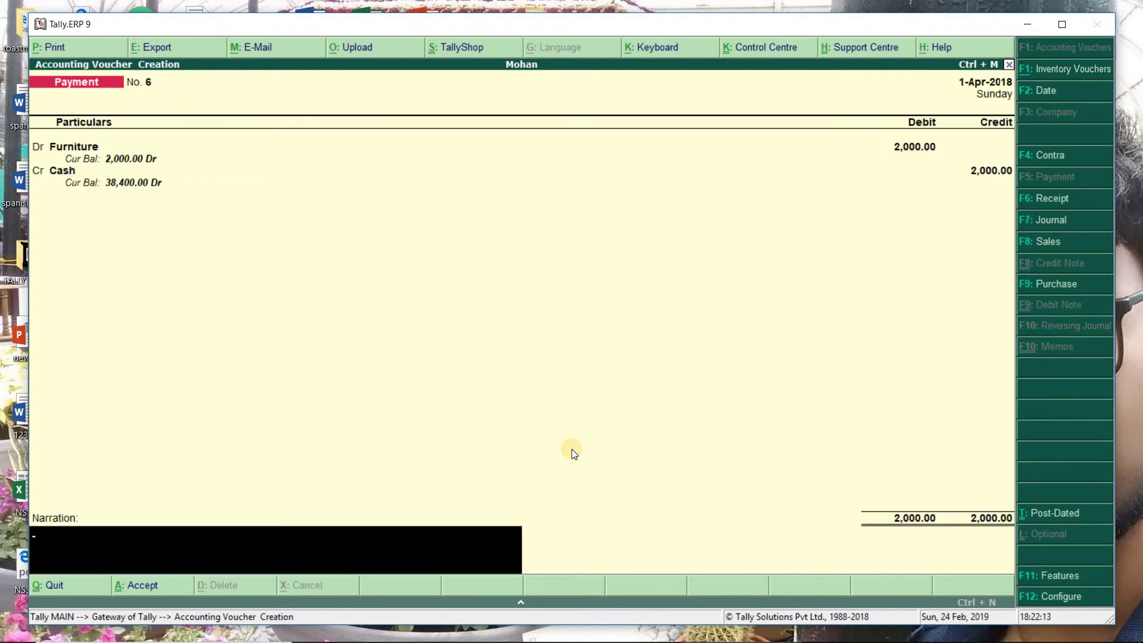
{"action": "key", "text": "Return"}
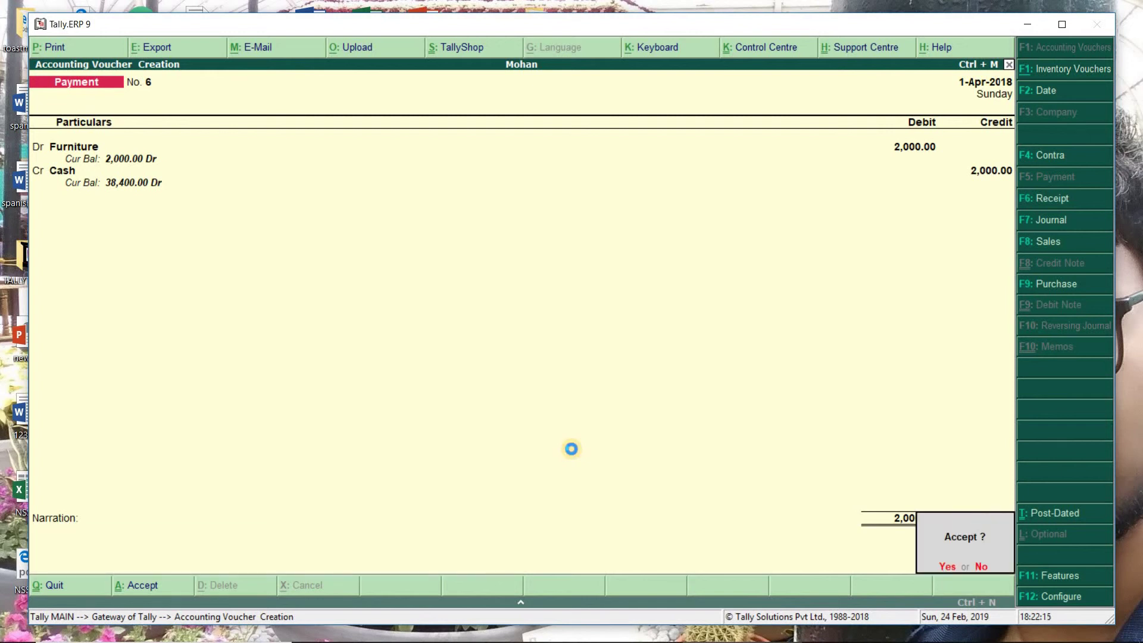
{"action": "key", "text": "Return"}
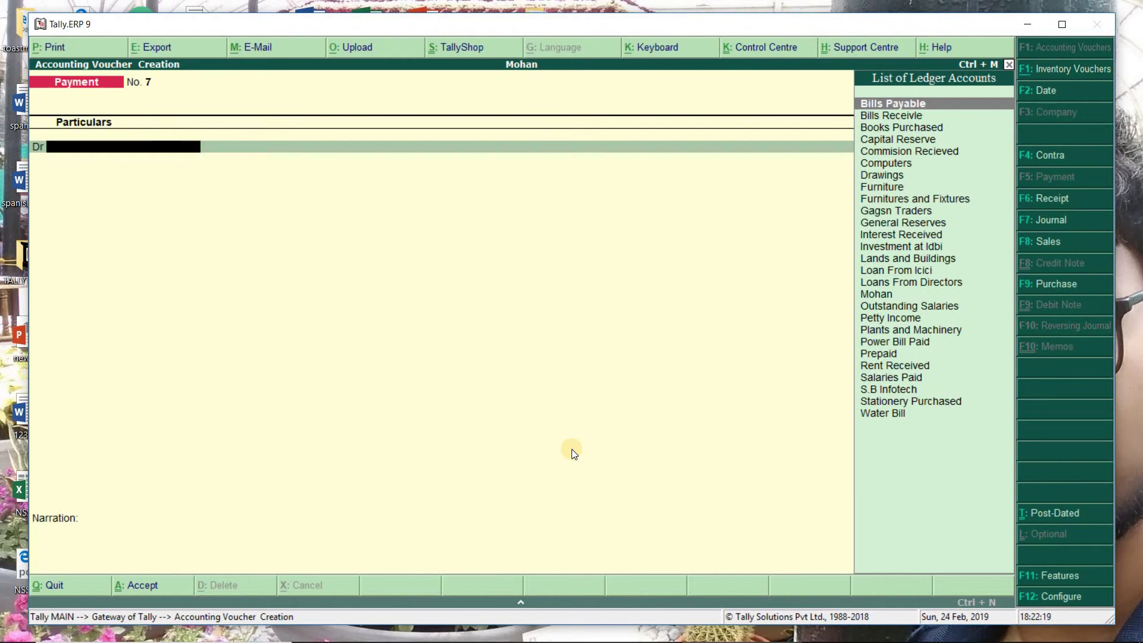
{"action": "key", "text": "Escape"}
{"action": "key", "text": "Return"}
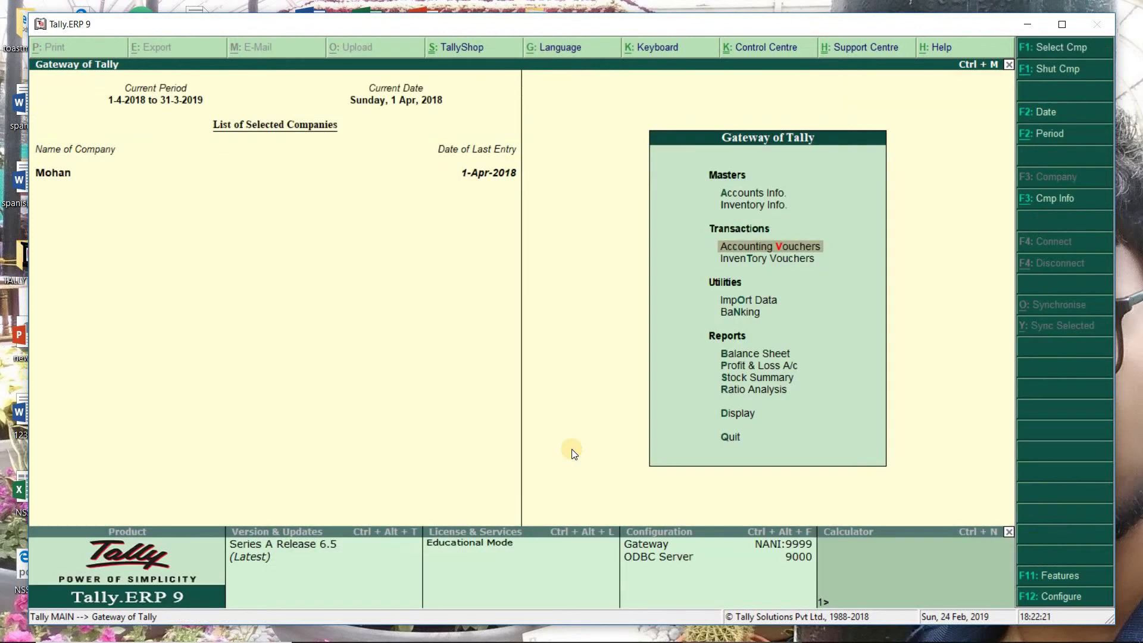
- Examine the Balance Sheet in detailed view, including the Profit & Loss A/c line, and close the report
{"action": "key", "text": "Down"}
{"action": "key", "text": "Down"}
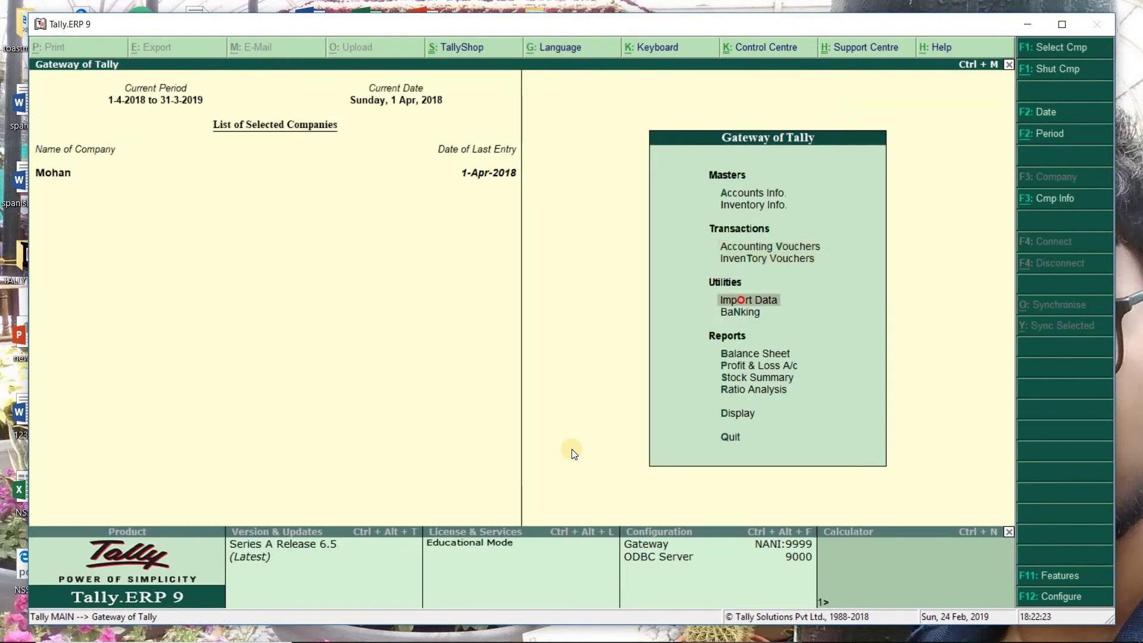
{"action": "key", "text": "Down"}
{"action": "key", "text": "Down"}
{"action": "key", "text": "Down"}
{"action": "key", "text": "Up"}
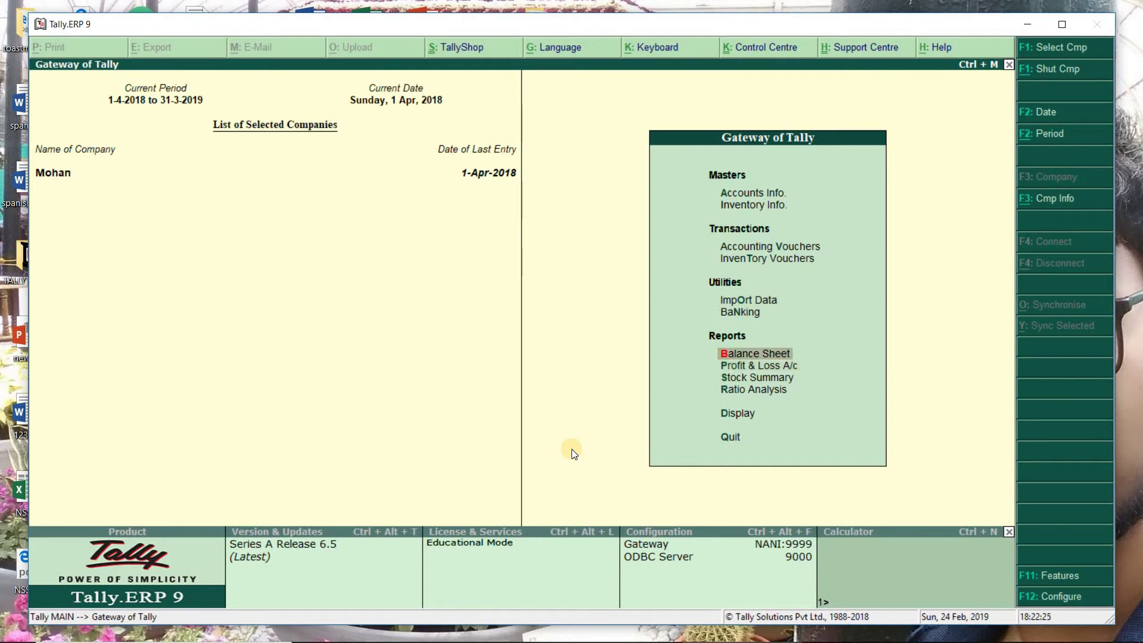
{"action": "key", "text": "Return"}
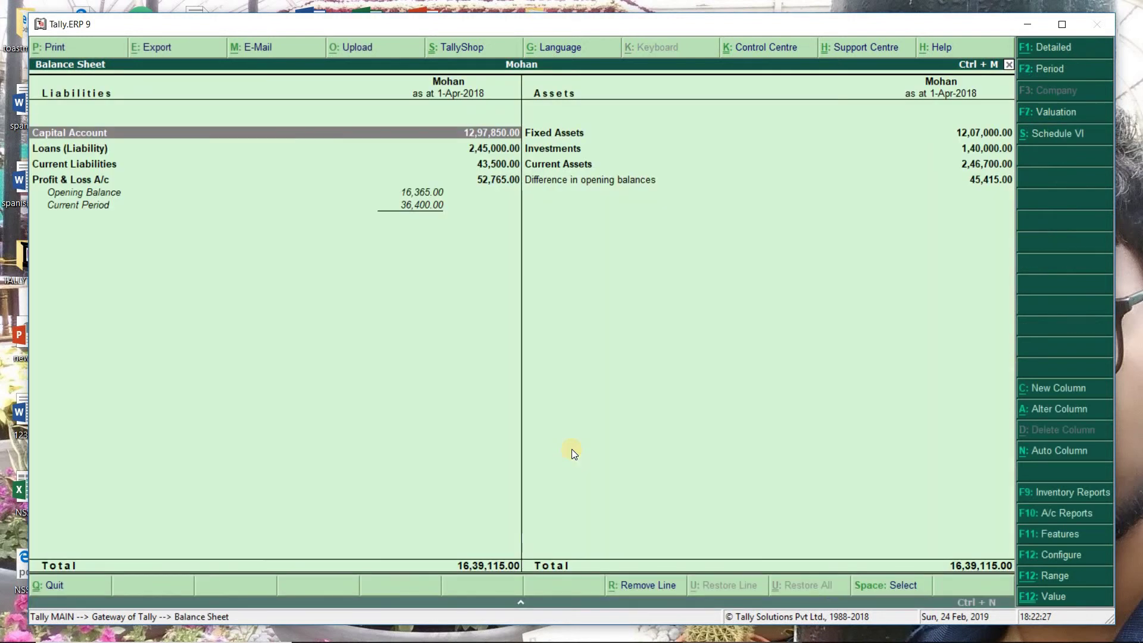
{"action": "left_click", "coordinate": [1044, 47]}
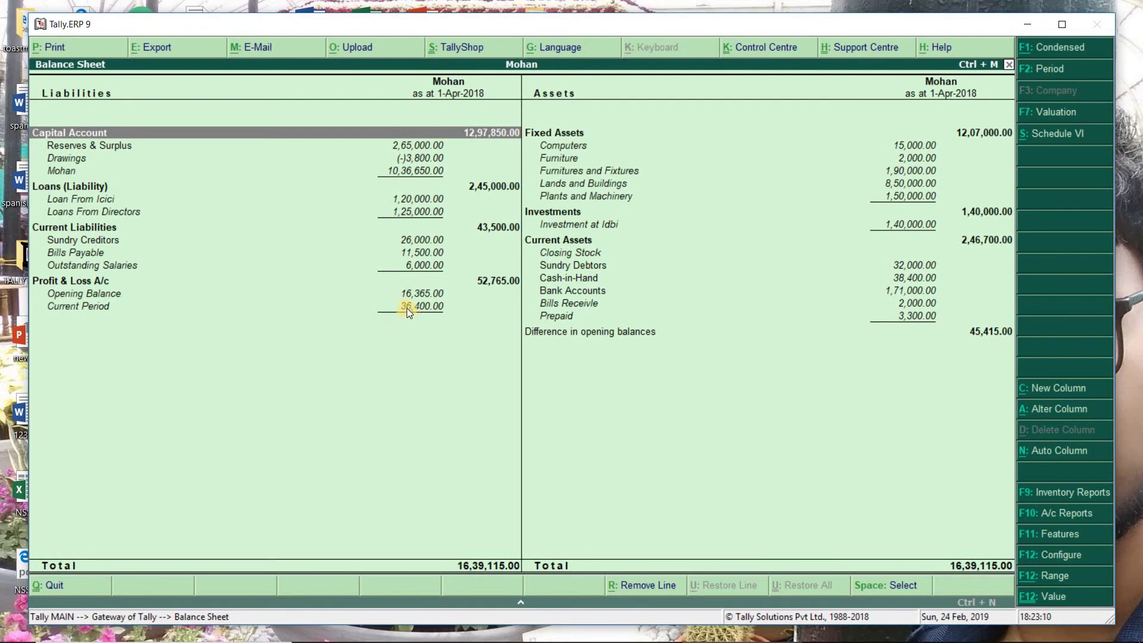
{"action": "left_click", "coordinate": [512, 284]}
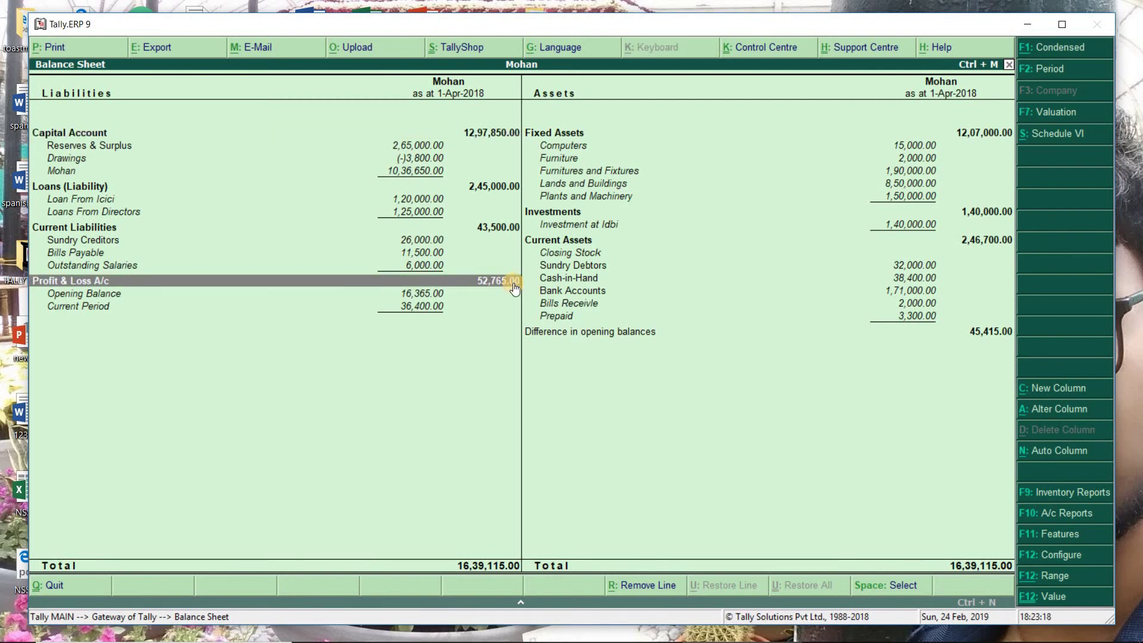
{"action": "key", "text": "Escape"}
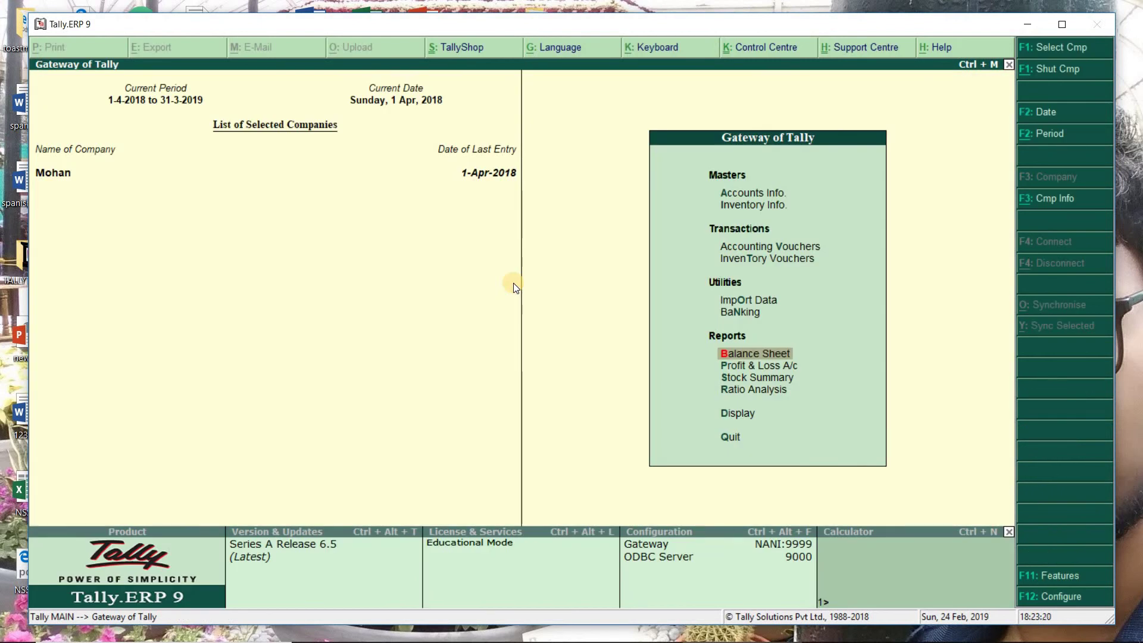
- Examine the Profit & Loss A/c in detailed view, including the Nett Profit line, and close the report
{"action": "key", "text": "p"}
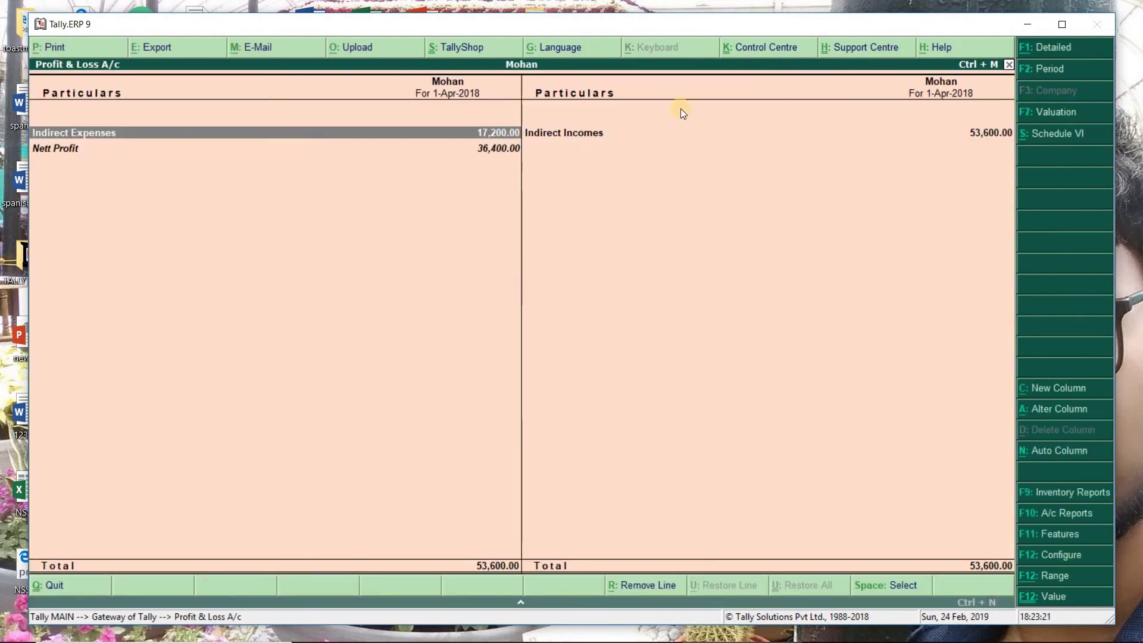
{"action": "left_click", "coordinate": [1070, 50]}
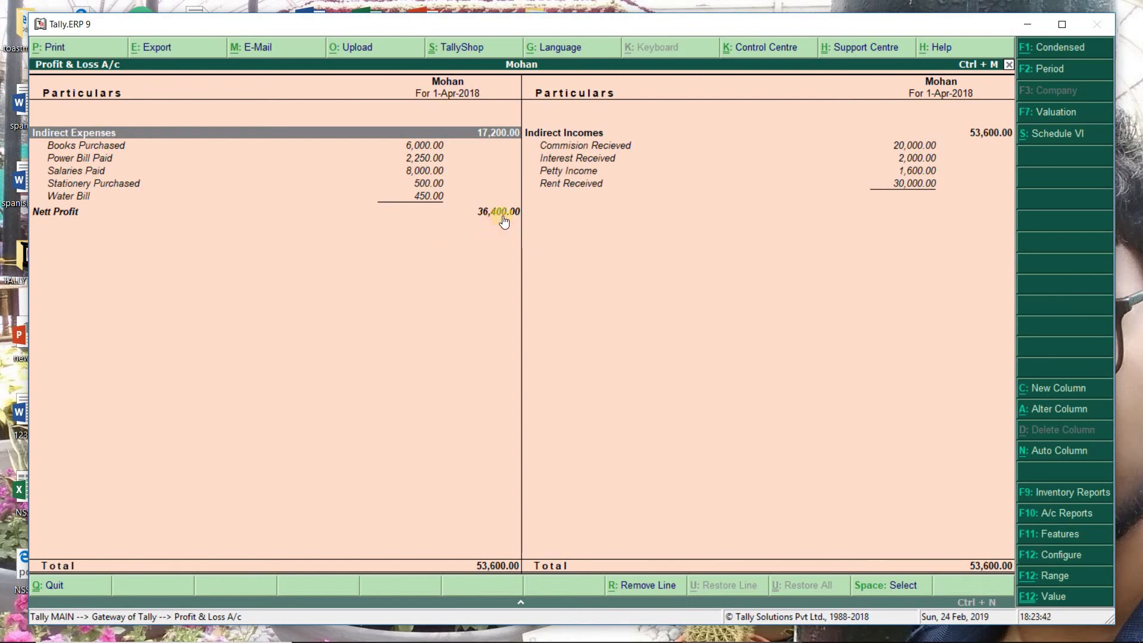
{"action": "left_click", "coordinate": [425, 216]}
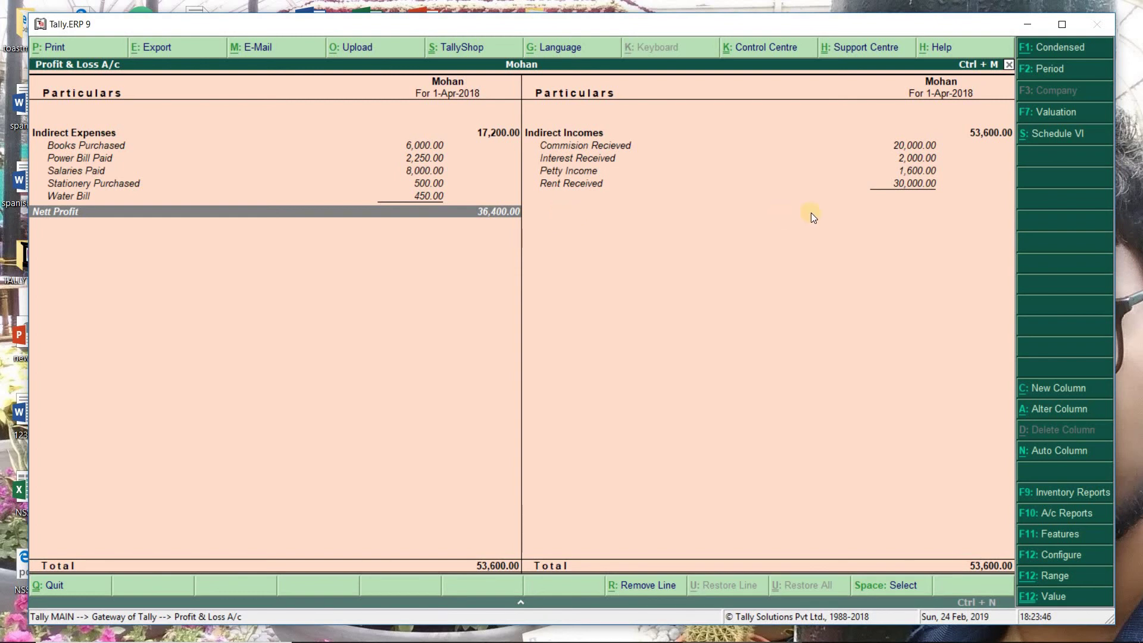
{"action": "key", "text": "Escape"}
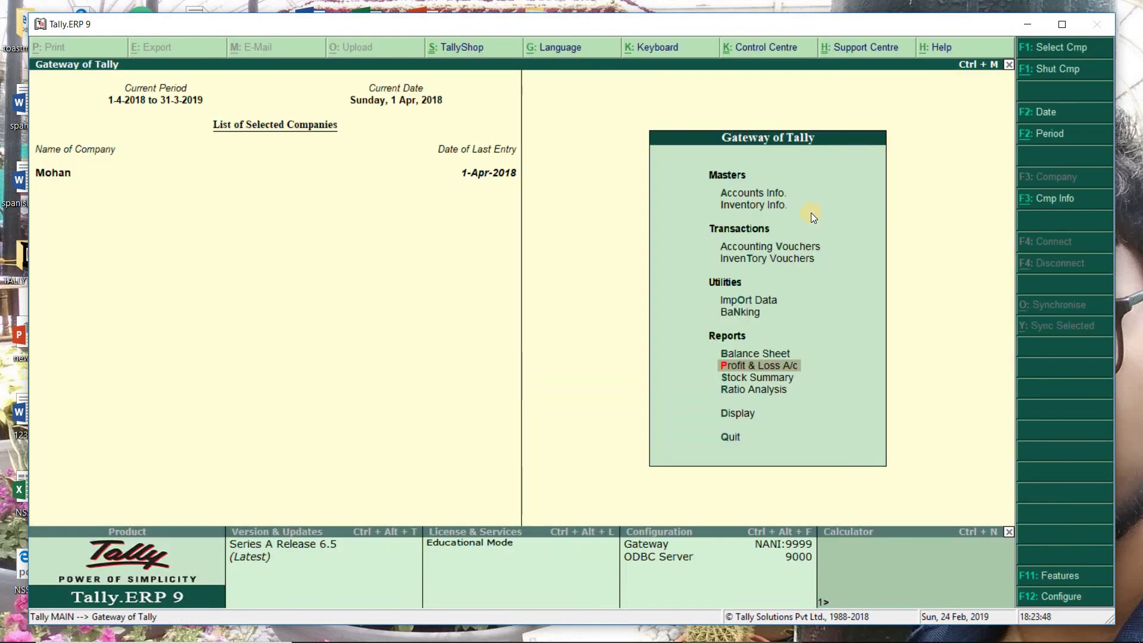